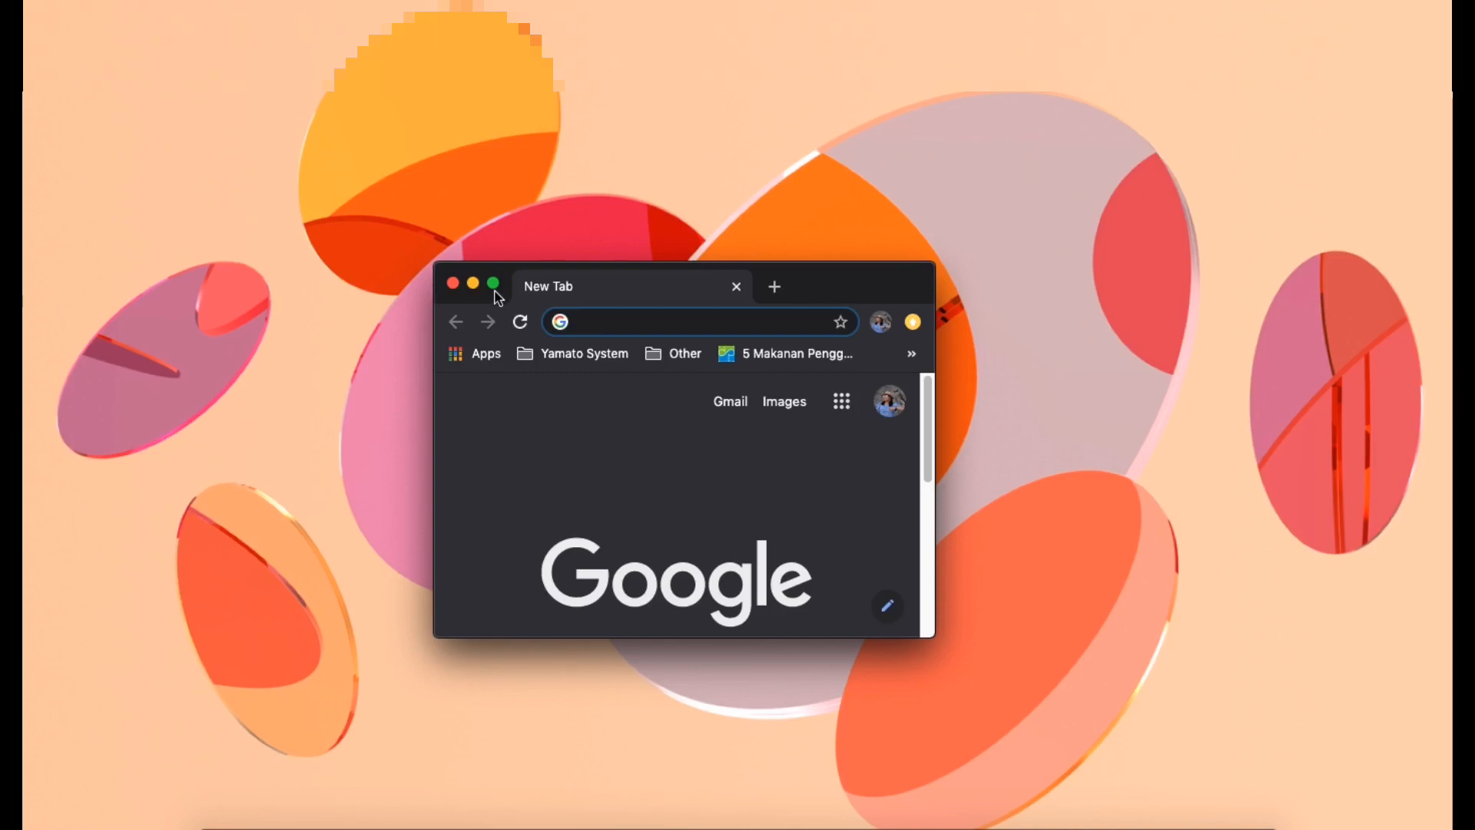
- Maximize the browser window, go to YouTube and open the list of the channel's uploaded videos in YouTube Studio
left_click(493, 284)
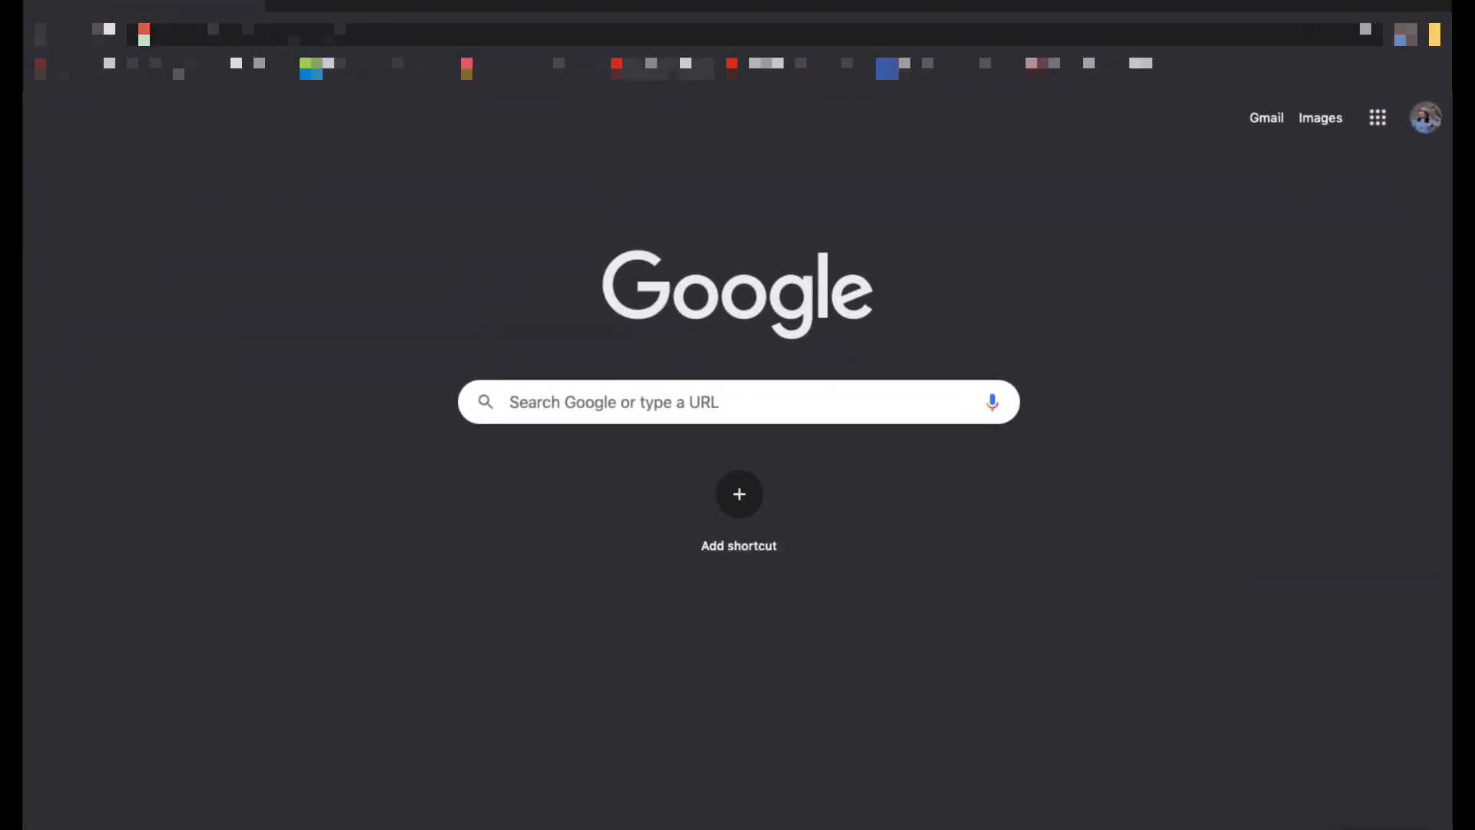
left_click(663, 71)
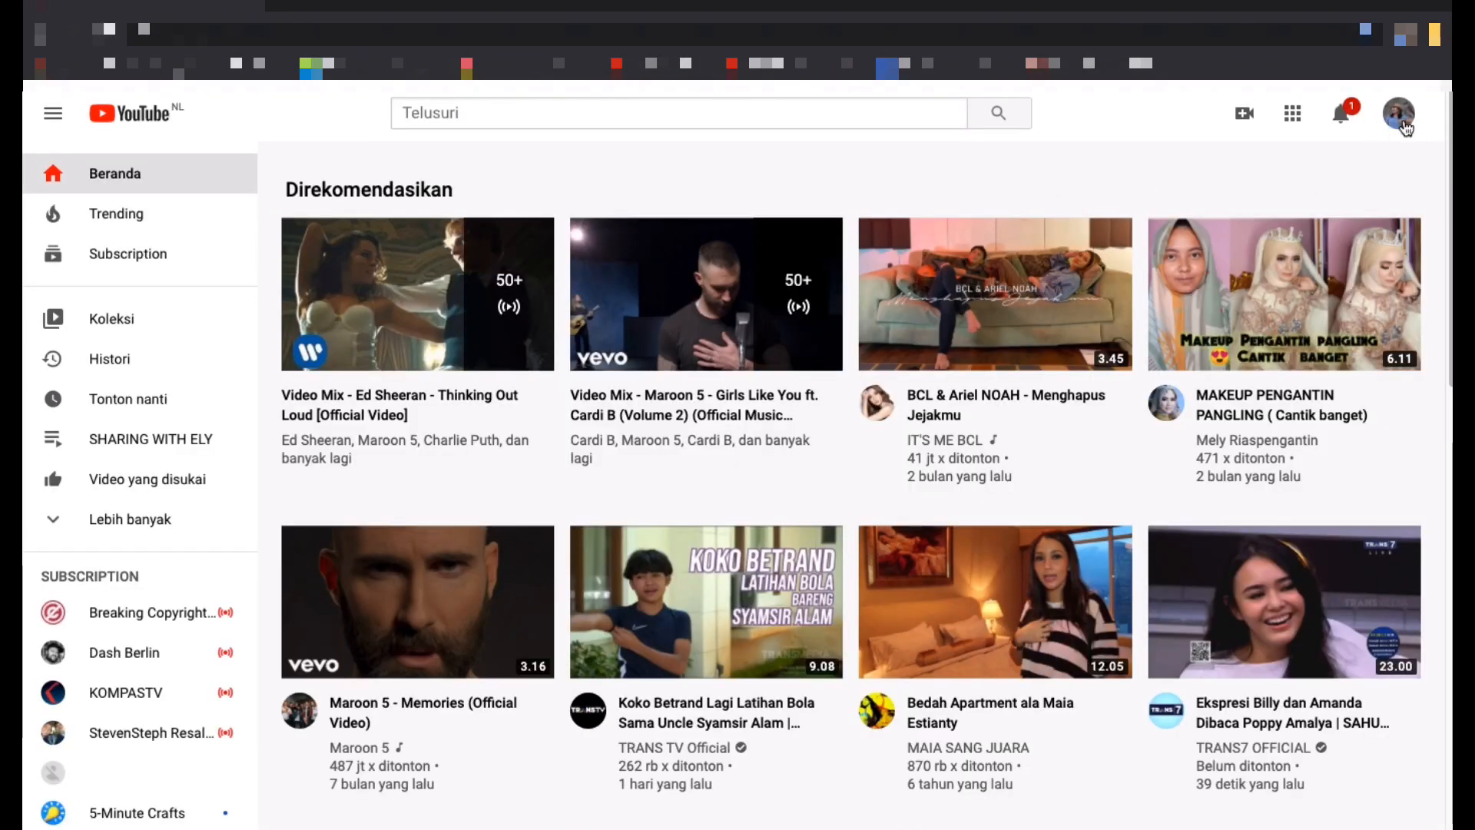
left_click(1403, 123)
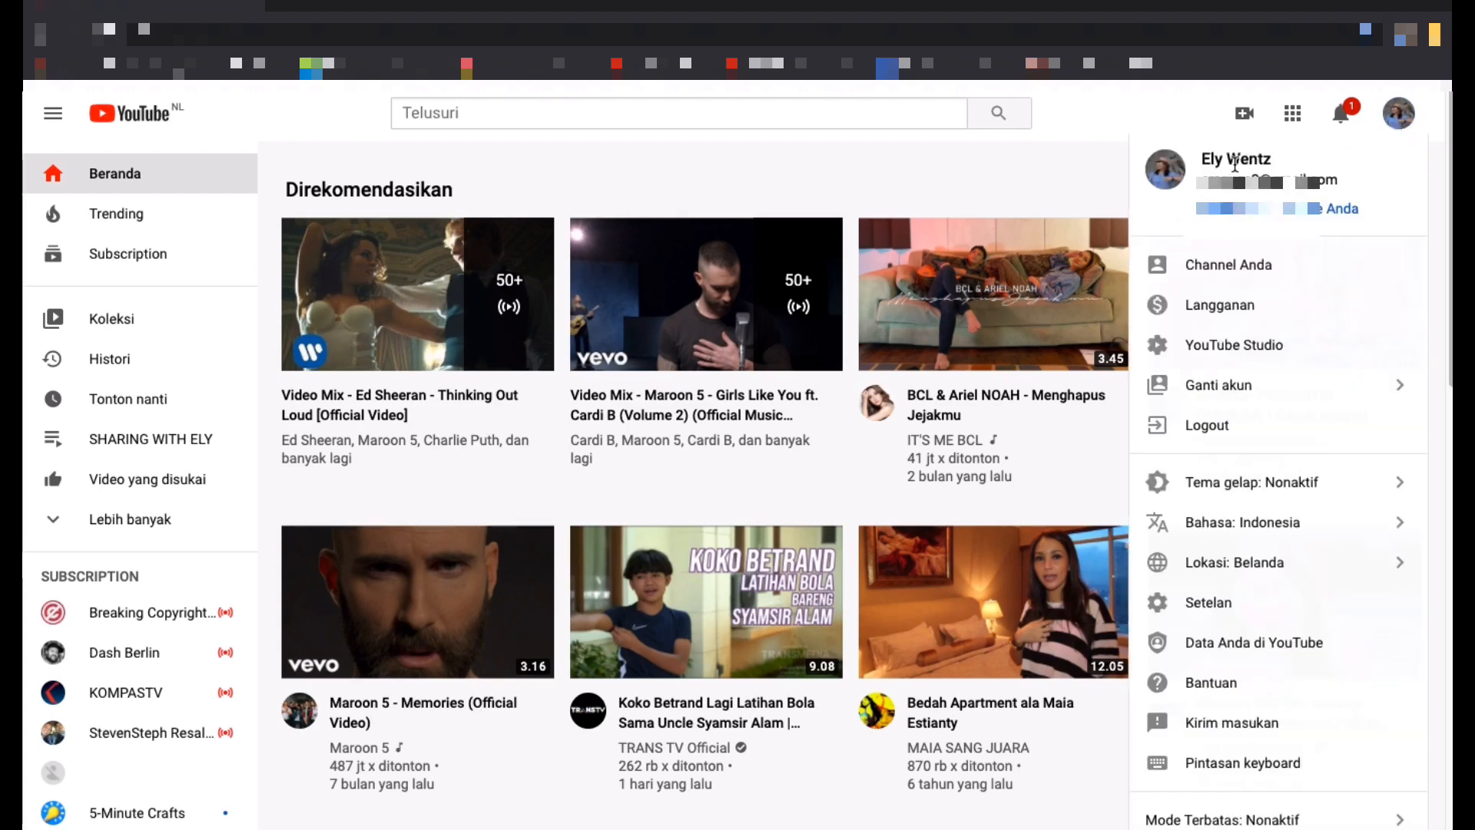
left_click(1220, 350)
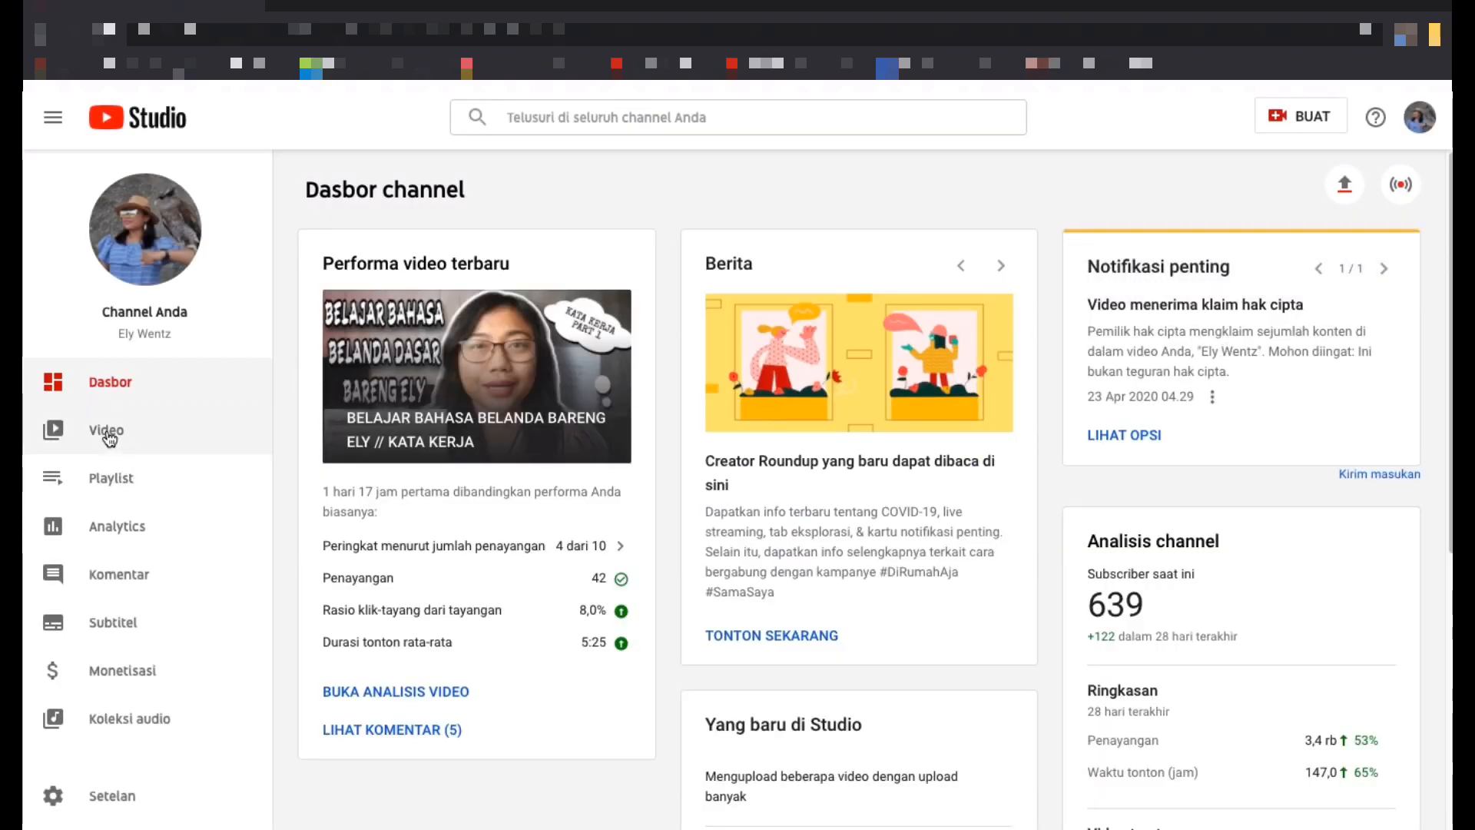
left_click(108, 433)
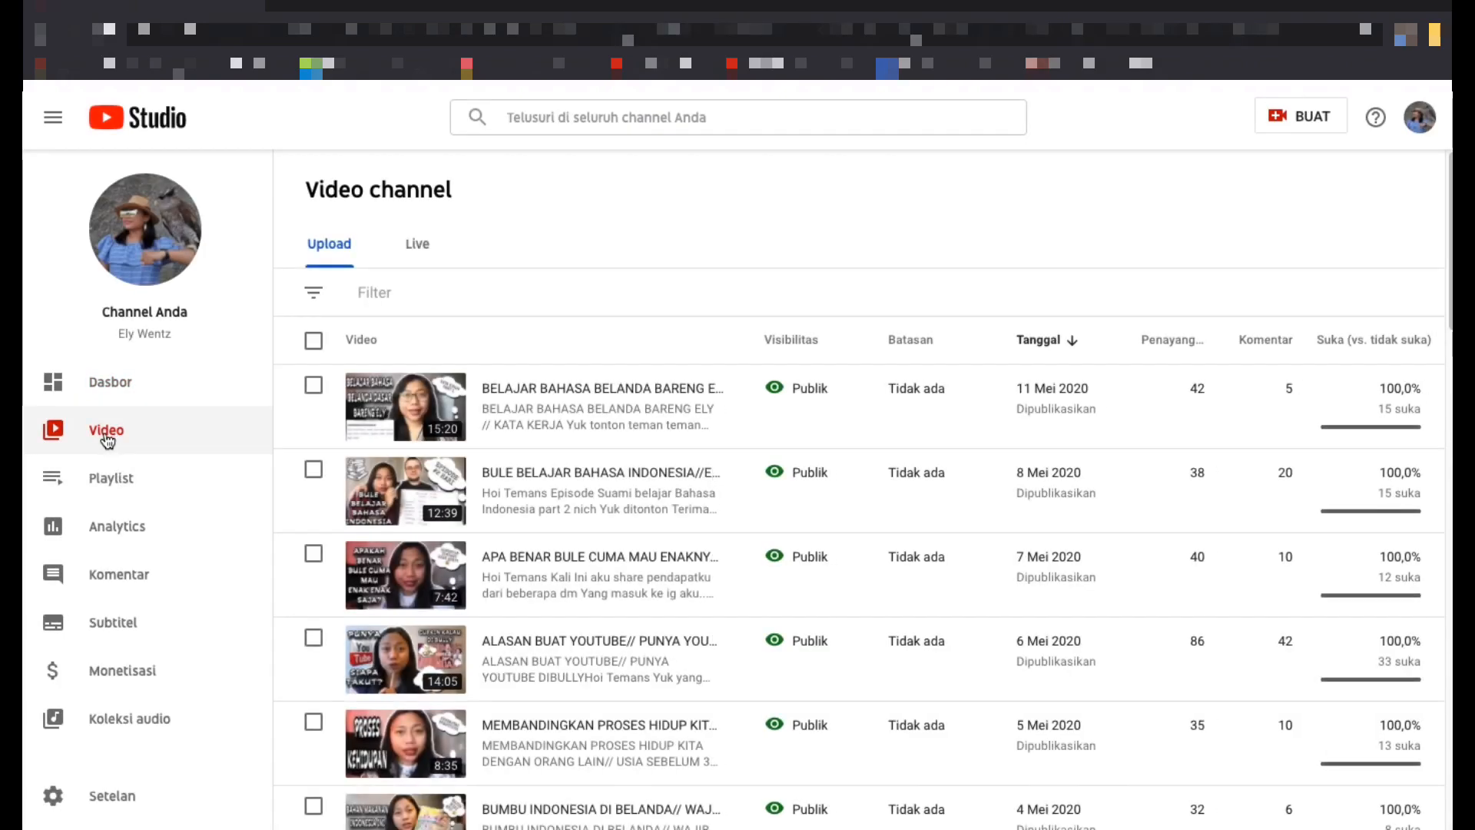
- Find the uploaded video "Tips Kerja Di Luar Negeri Tanpa Agent" from 27 Feb 2019 and open its details for editing
scroll(620, 633, "down", 1)
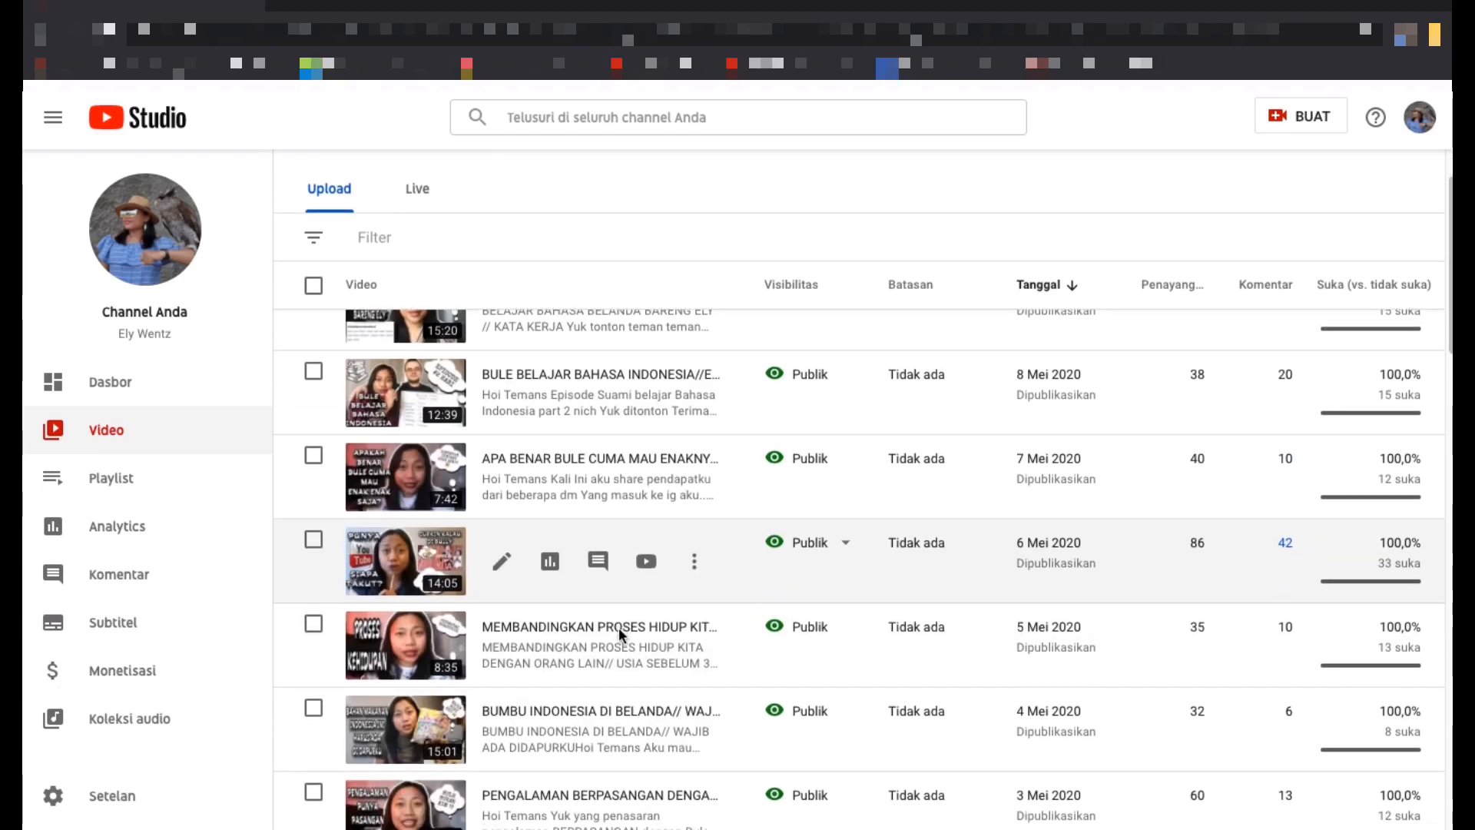
scroll(619, 632, "down", 15)
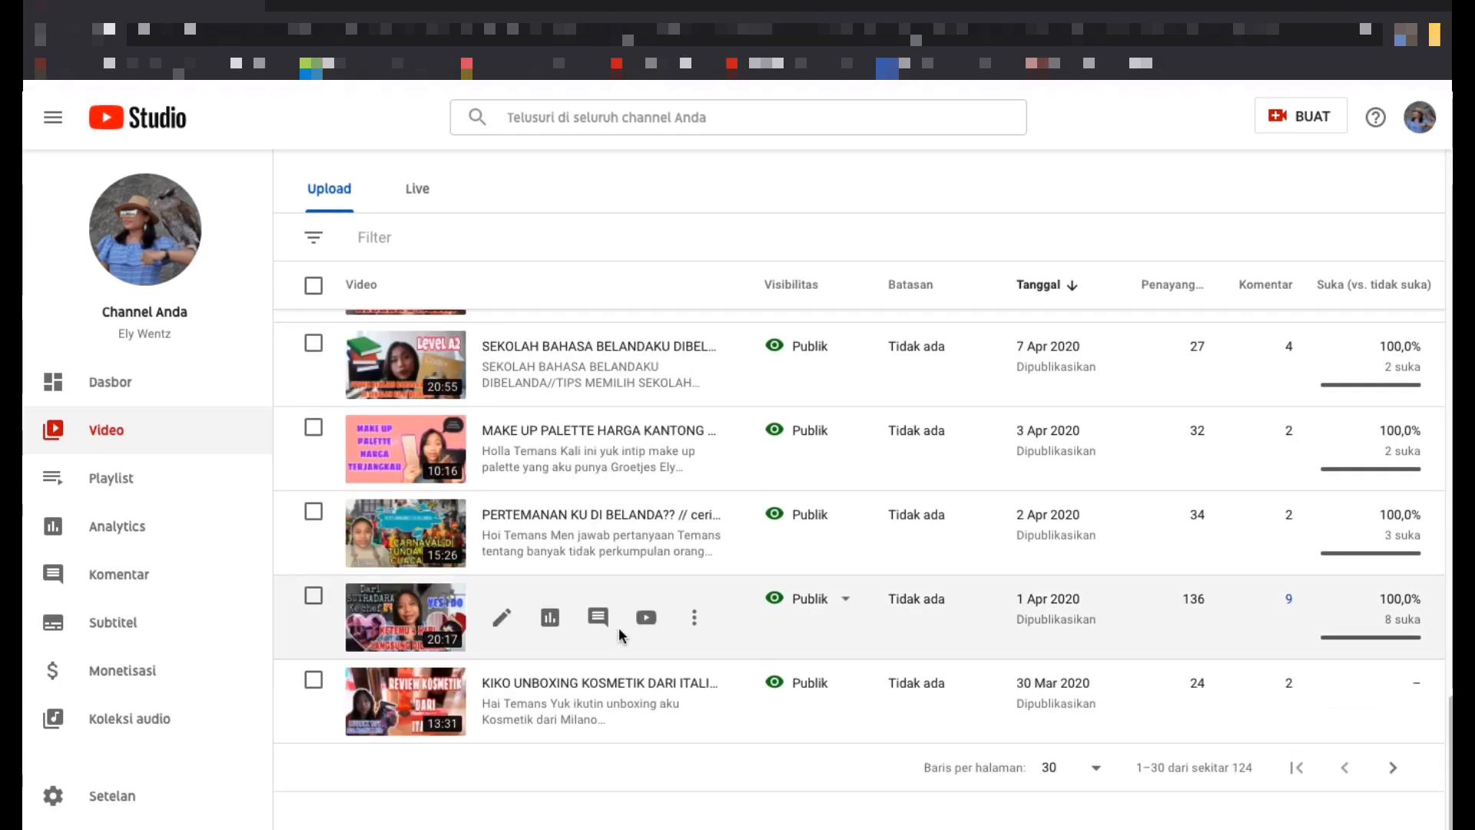
left_click(1393, 767)
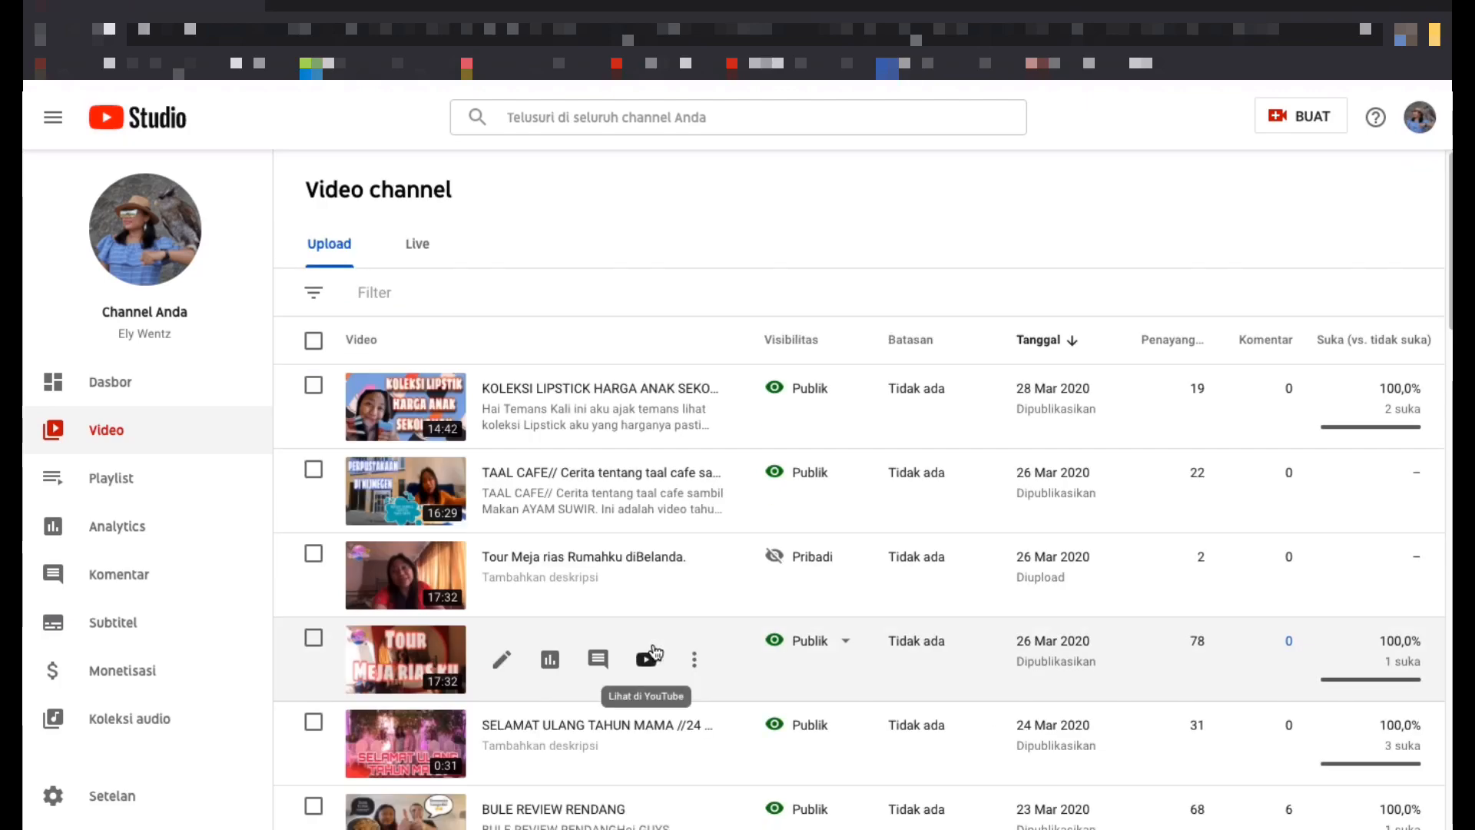
scroll(654, 652, "down", 13)
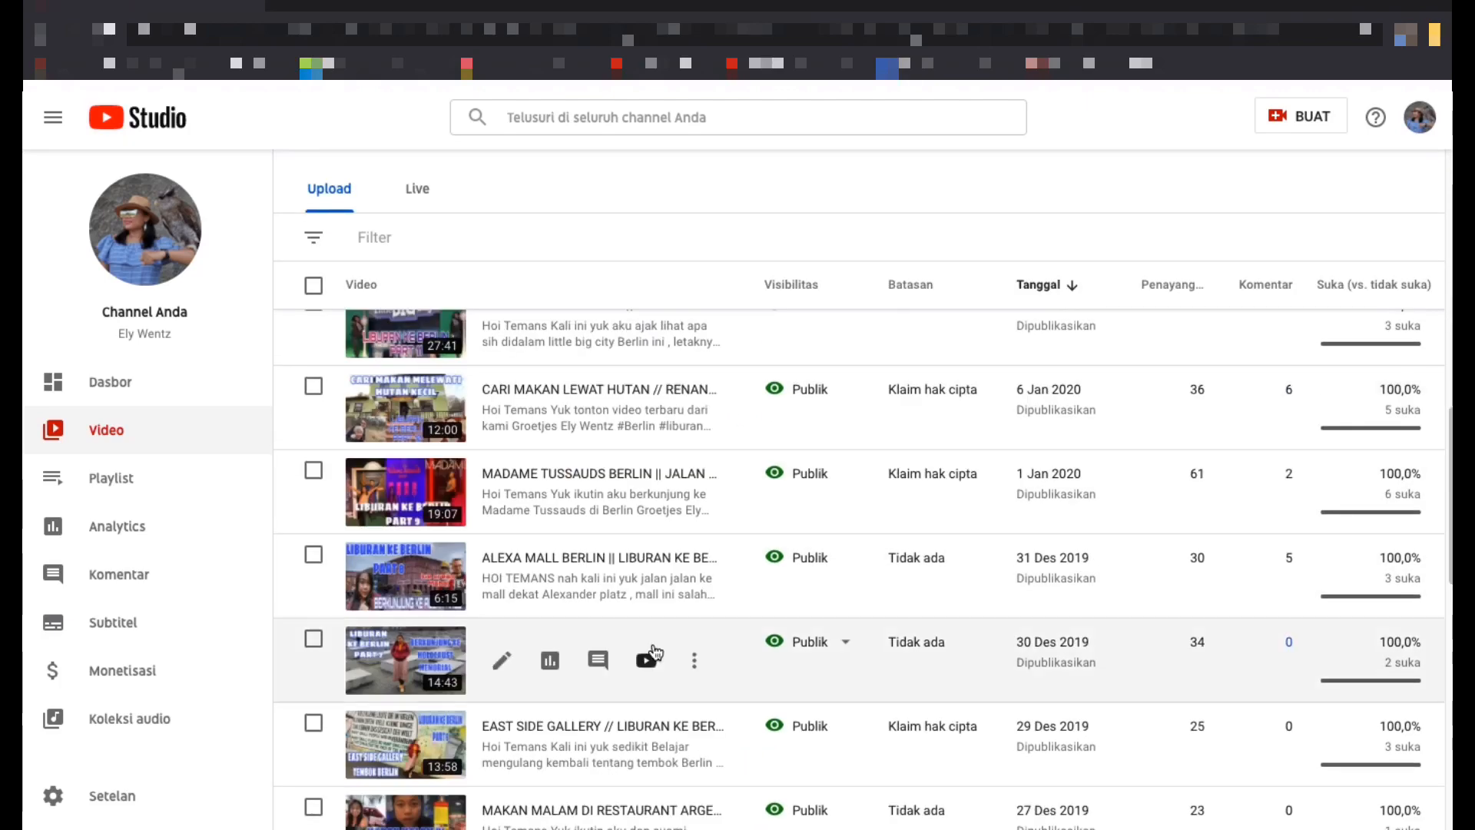
scroll(654, 652, "down", 8)
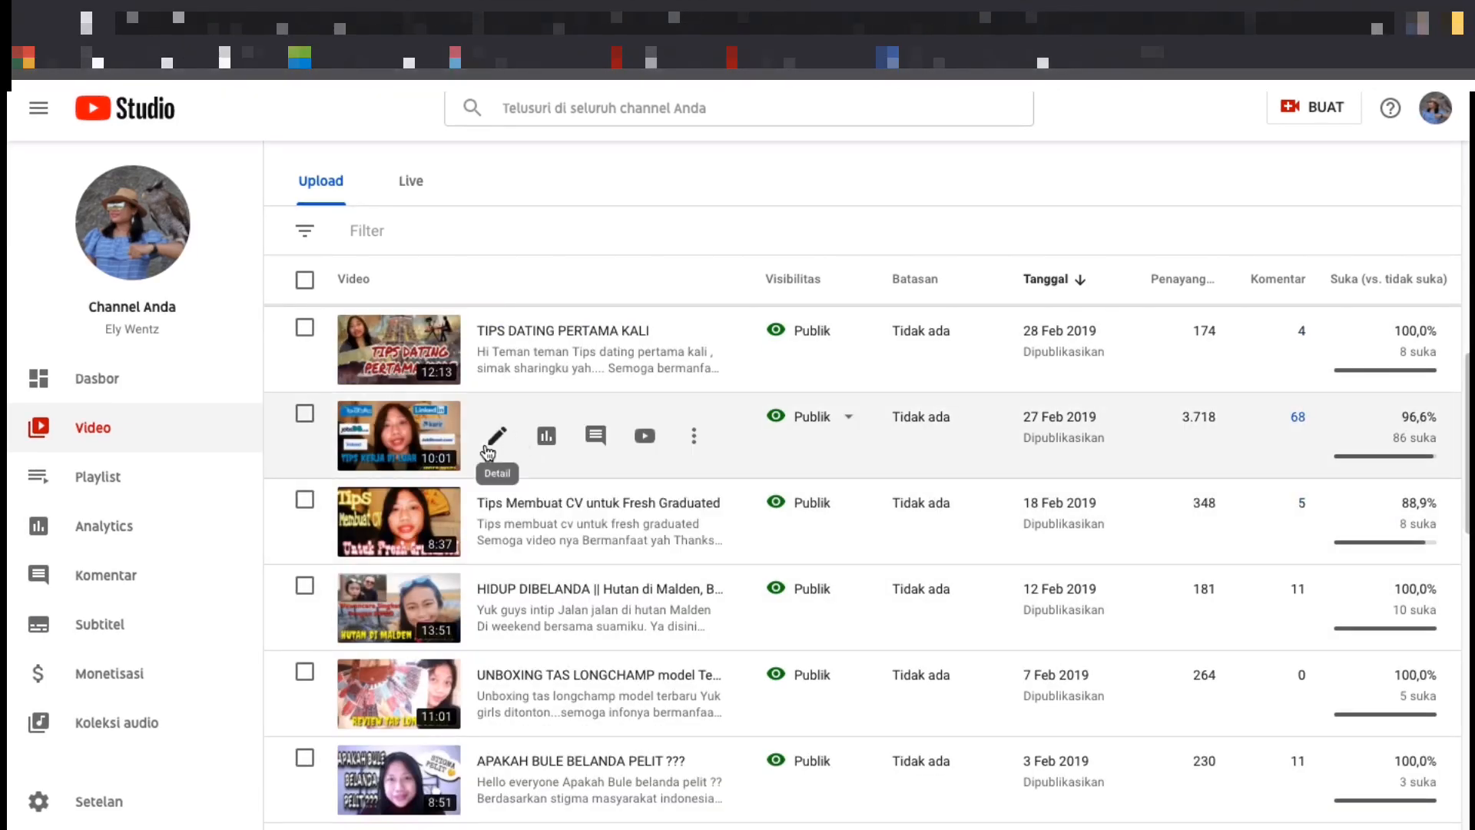
left_click(488, 446)
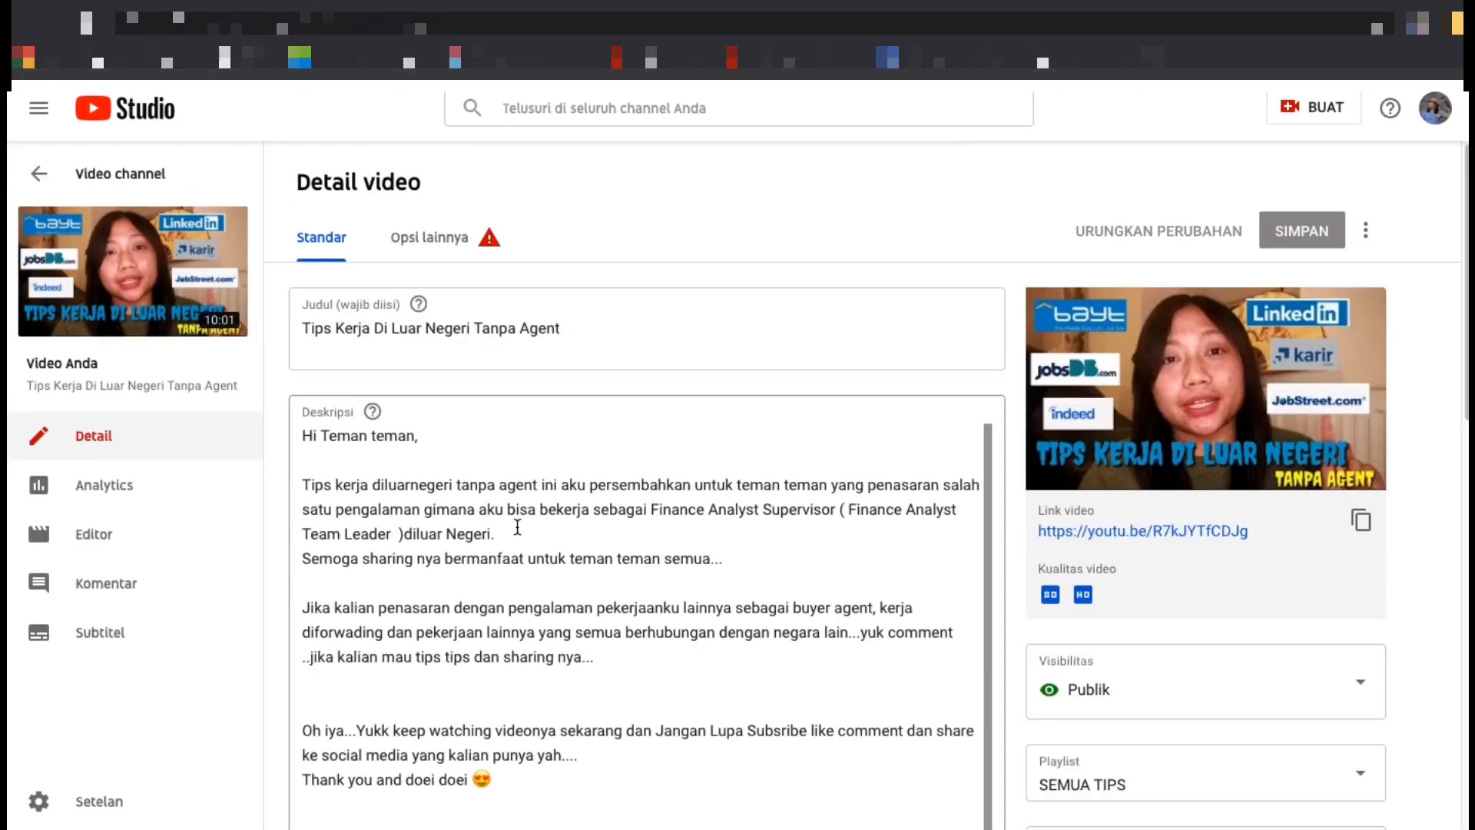
- Remove the existing combined hashtag entry from the video's tags and make the empty tag field ready for entry
scroll(517, 527, "down", 8)
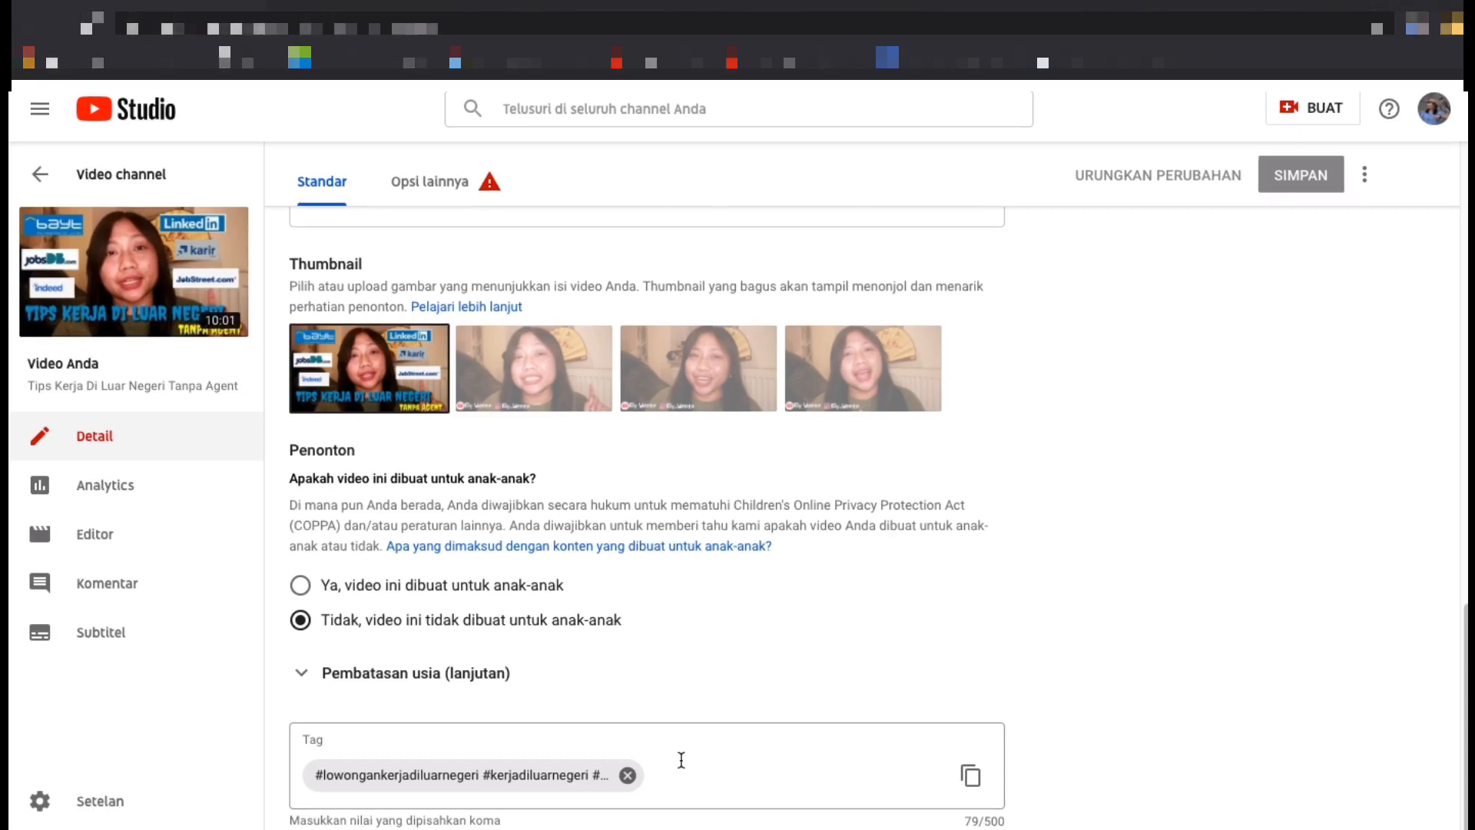
left_click(628, 775)
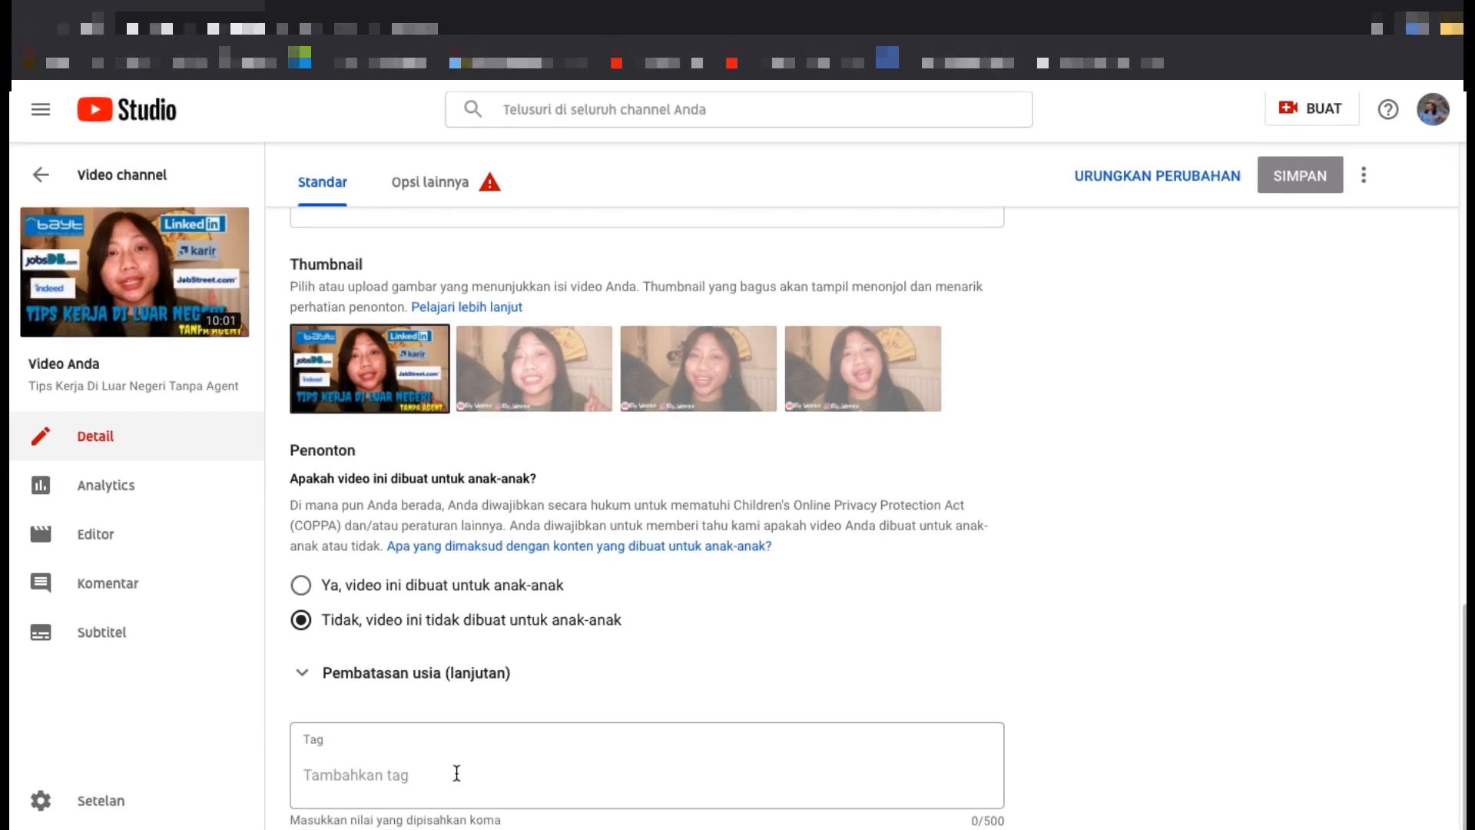
left_click(384, 781)
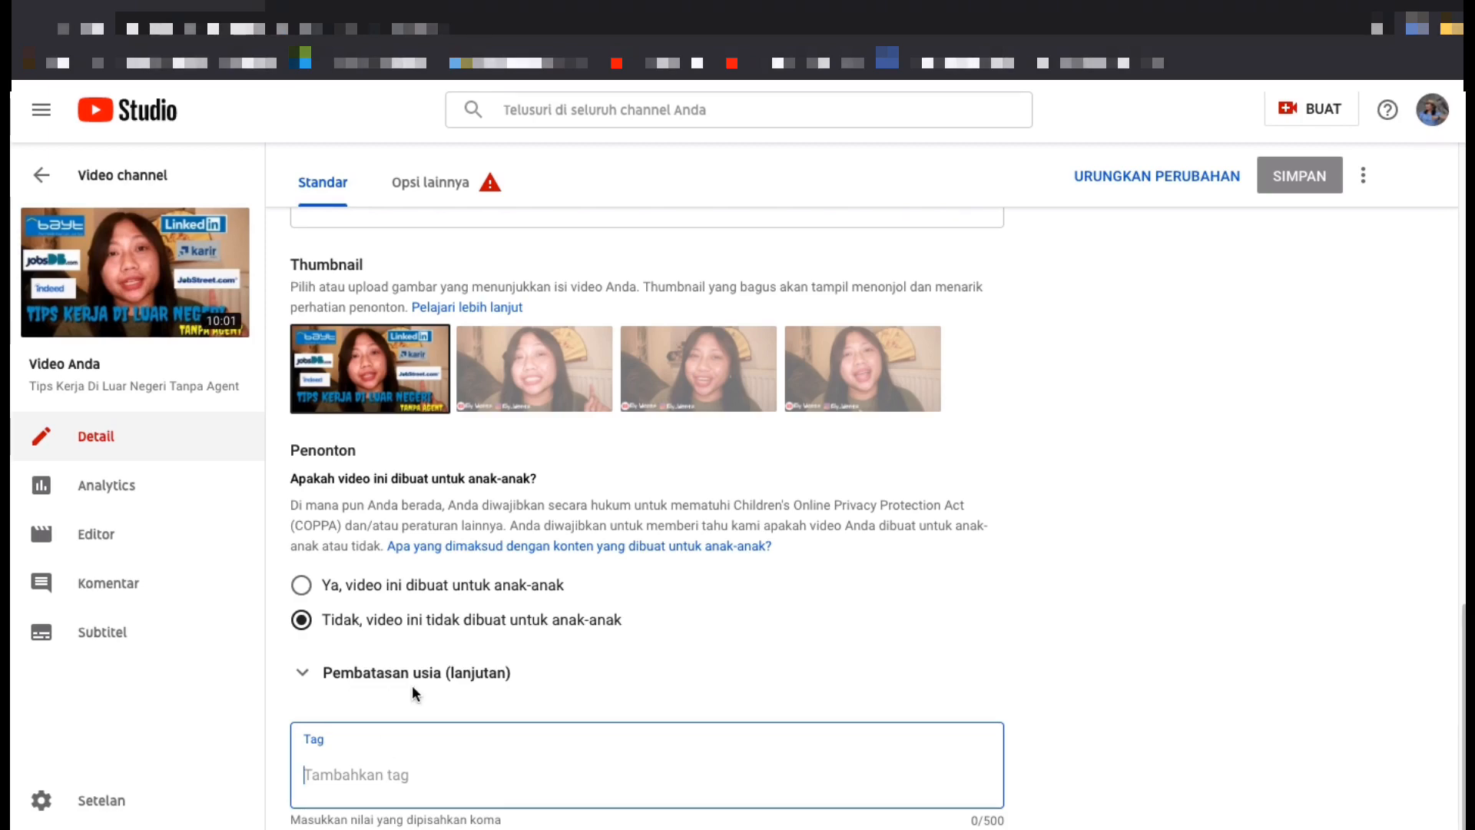
- Review the video's title and description, and add the tag "kerja diluar negeri" to the video
left_click_drag(1464, 619, 1460, 157)
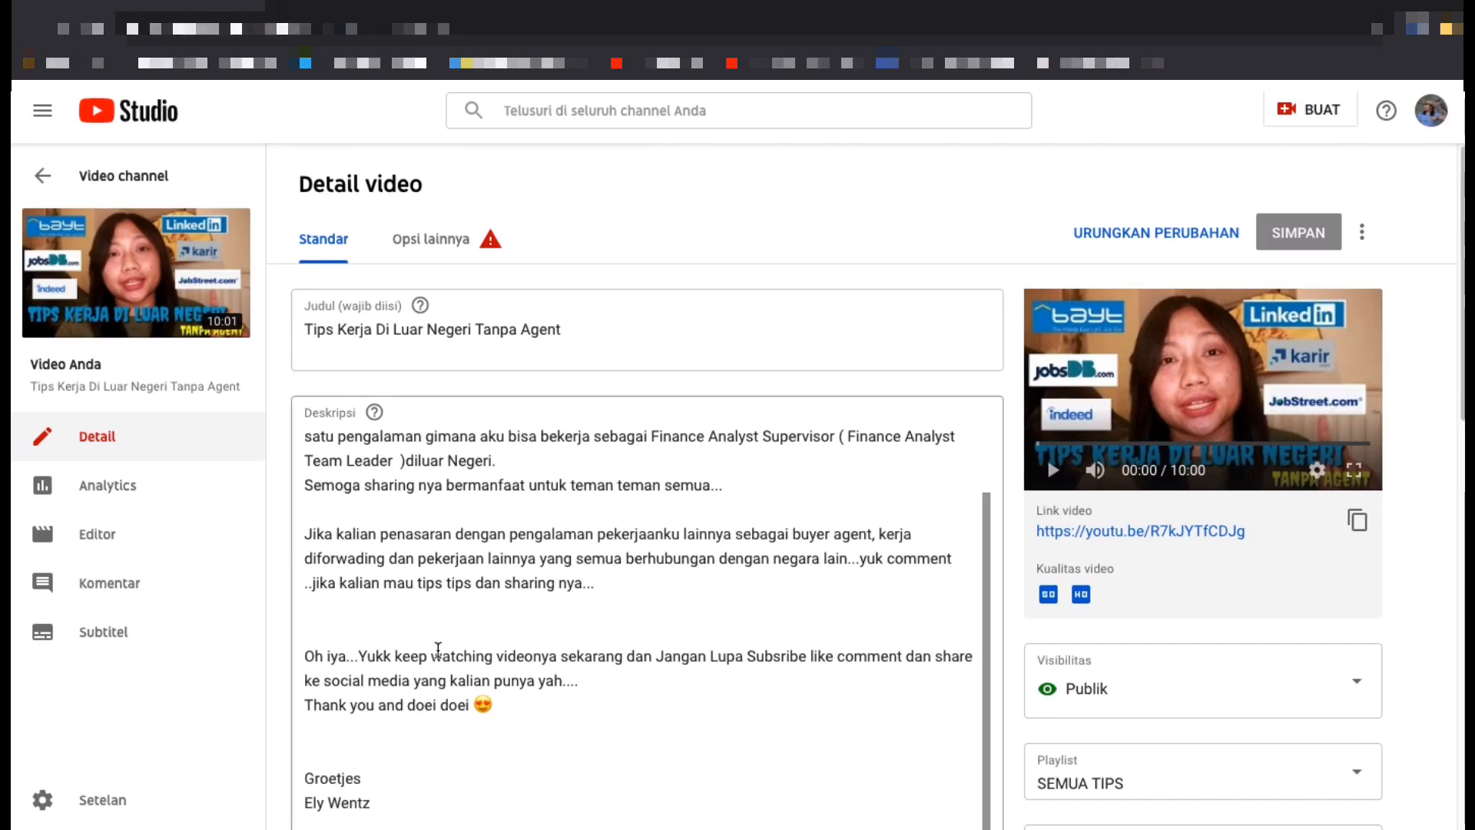
scroll(686, 704, "down", 7)
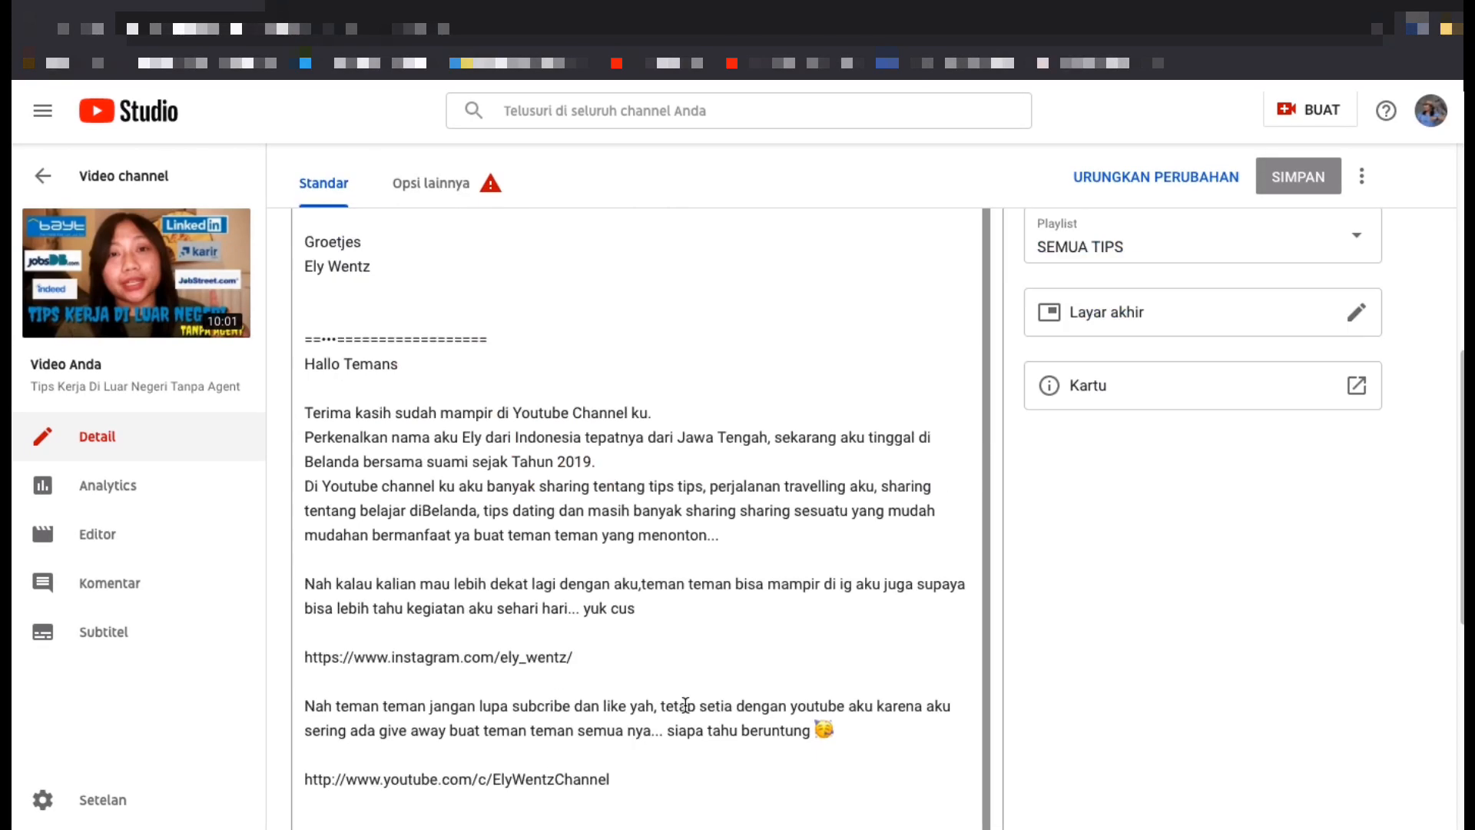
scroll(686, 704, "down", 9)
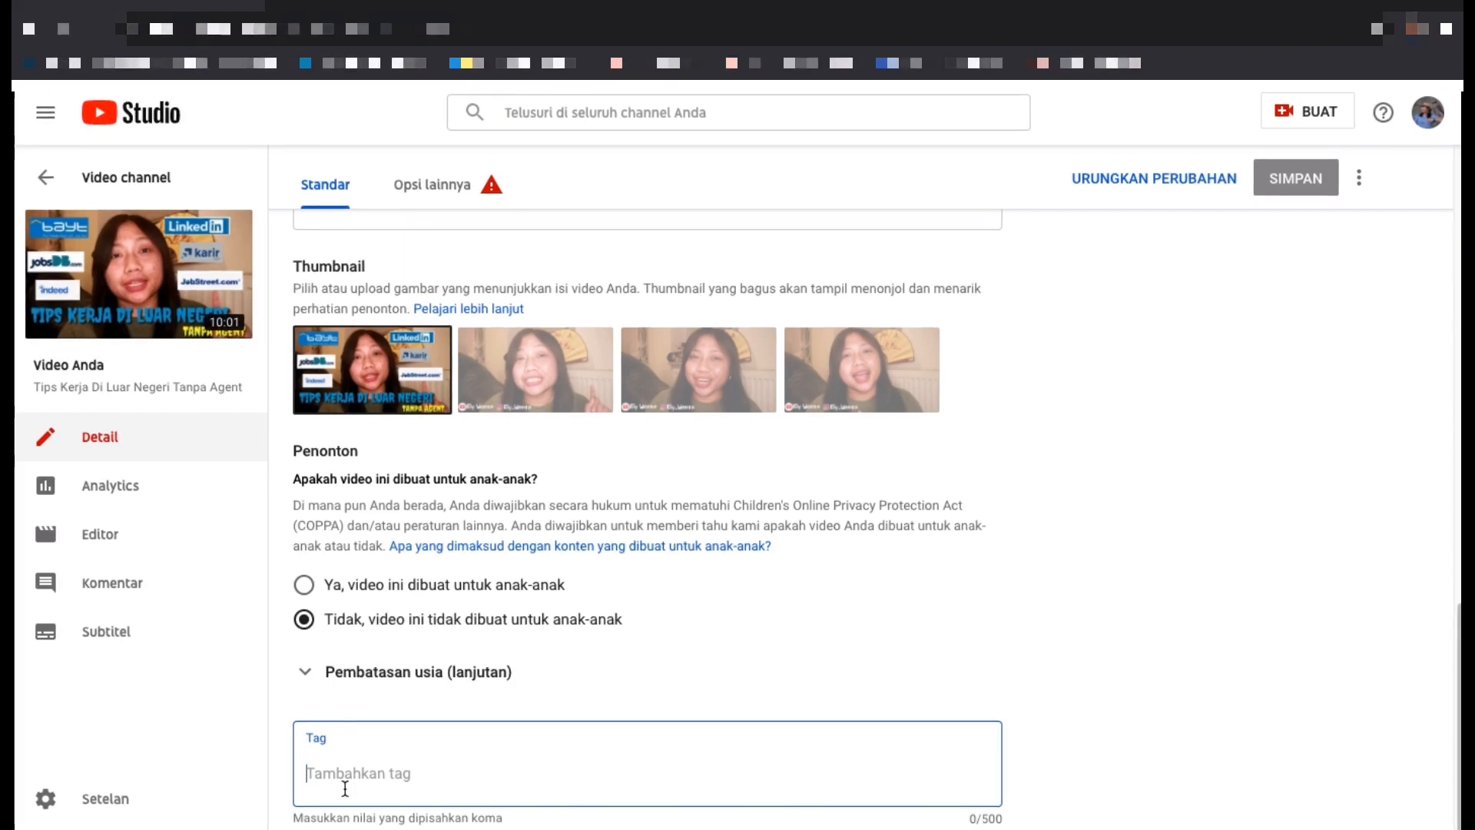
type("kerja dilu")
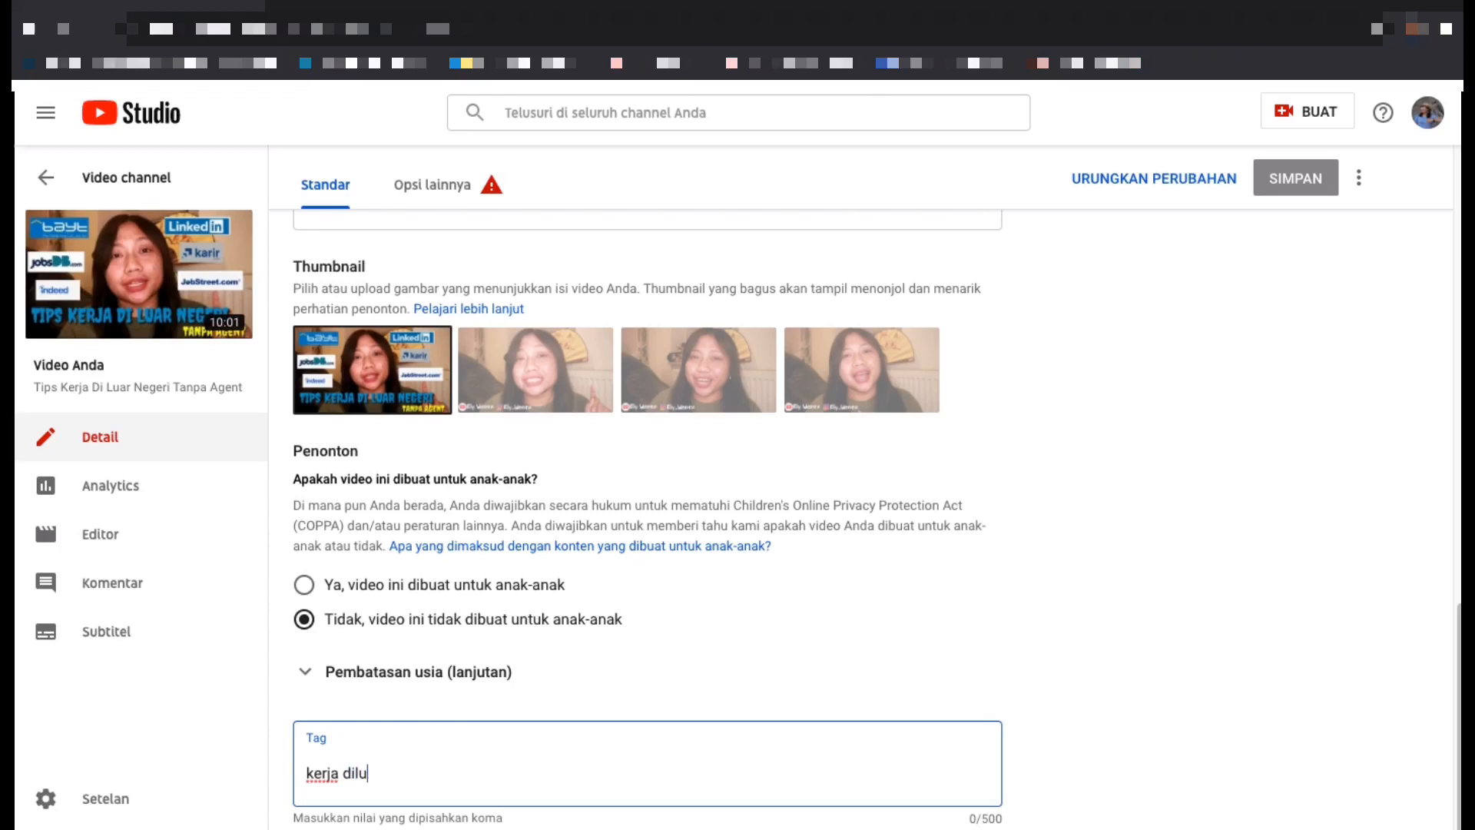
type("ar neg")
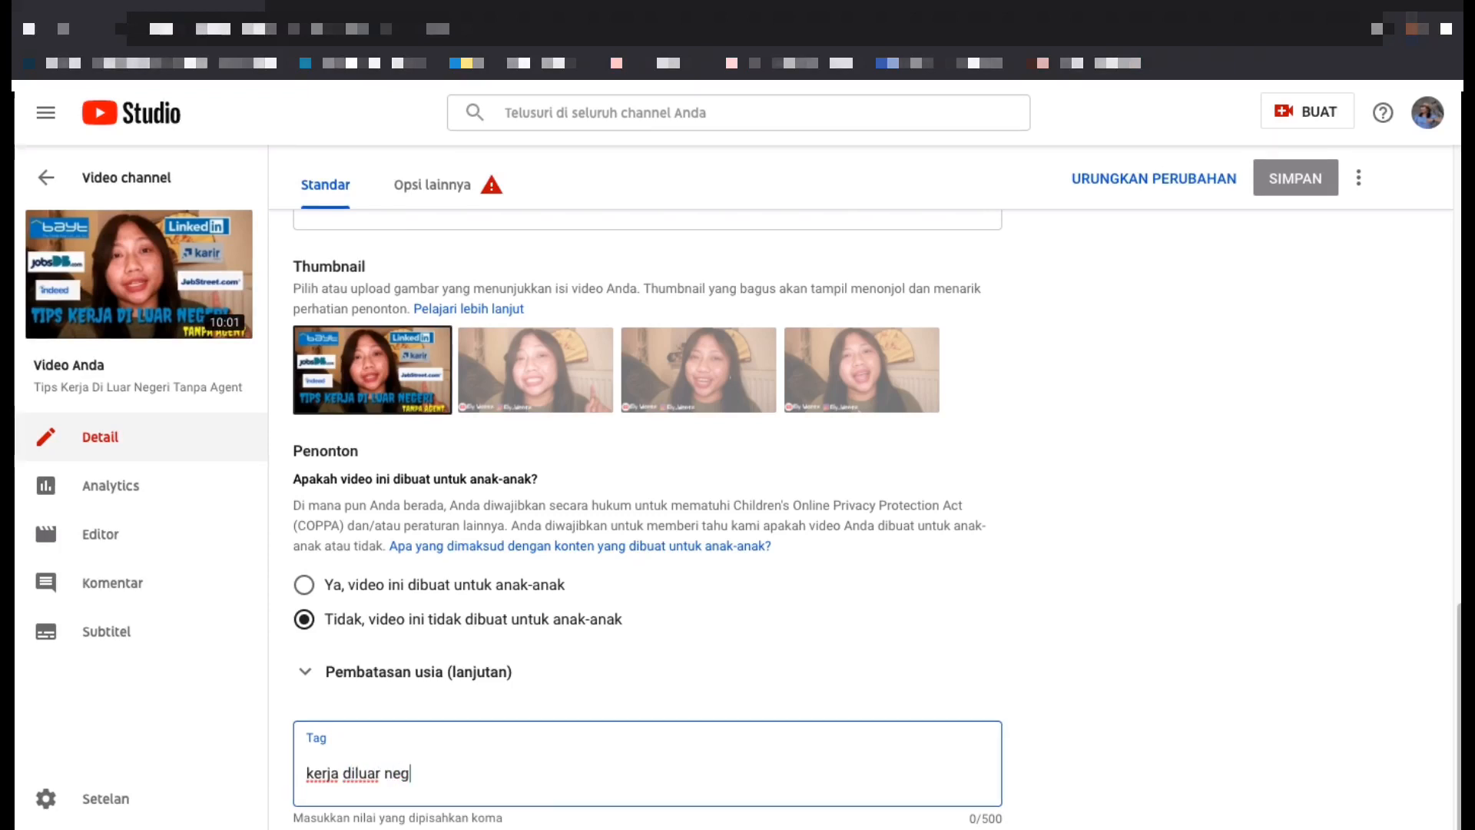
type("eri")
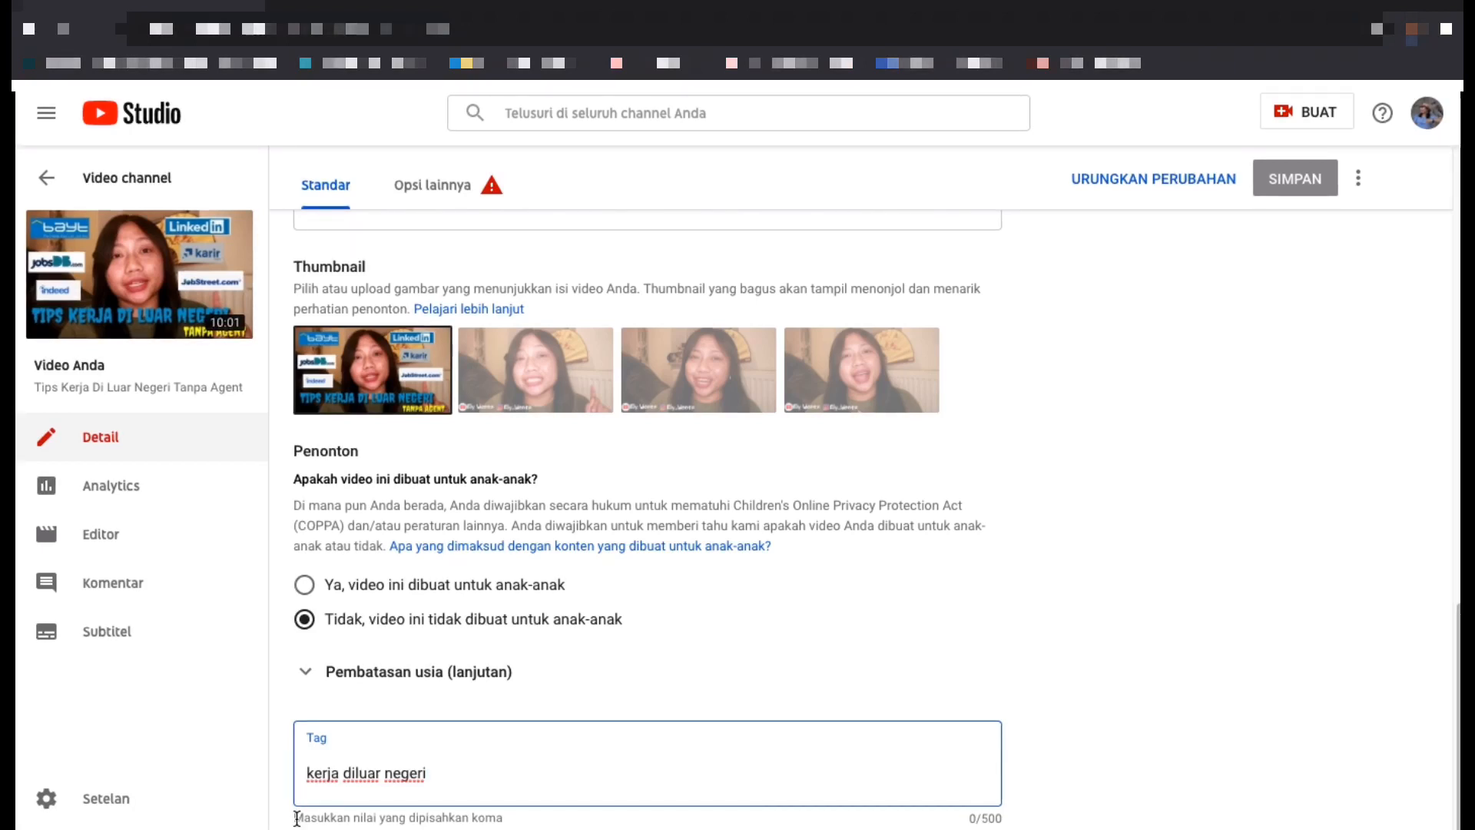
left_click_drag(296, 819, 521, 824)
left_click(484, 776)
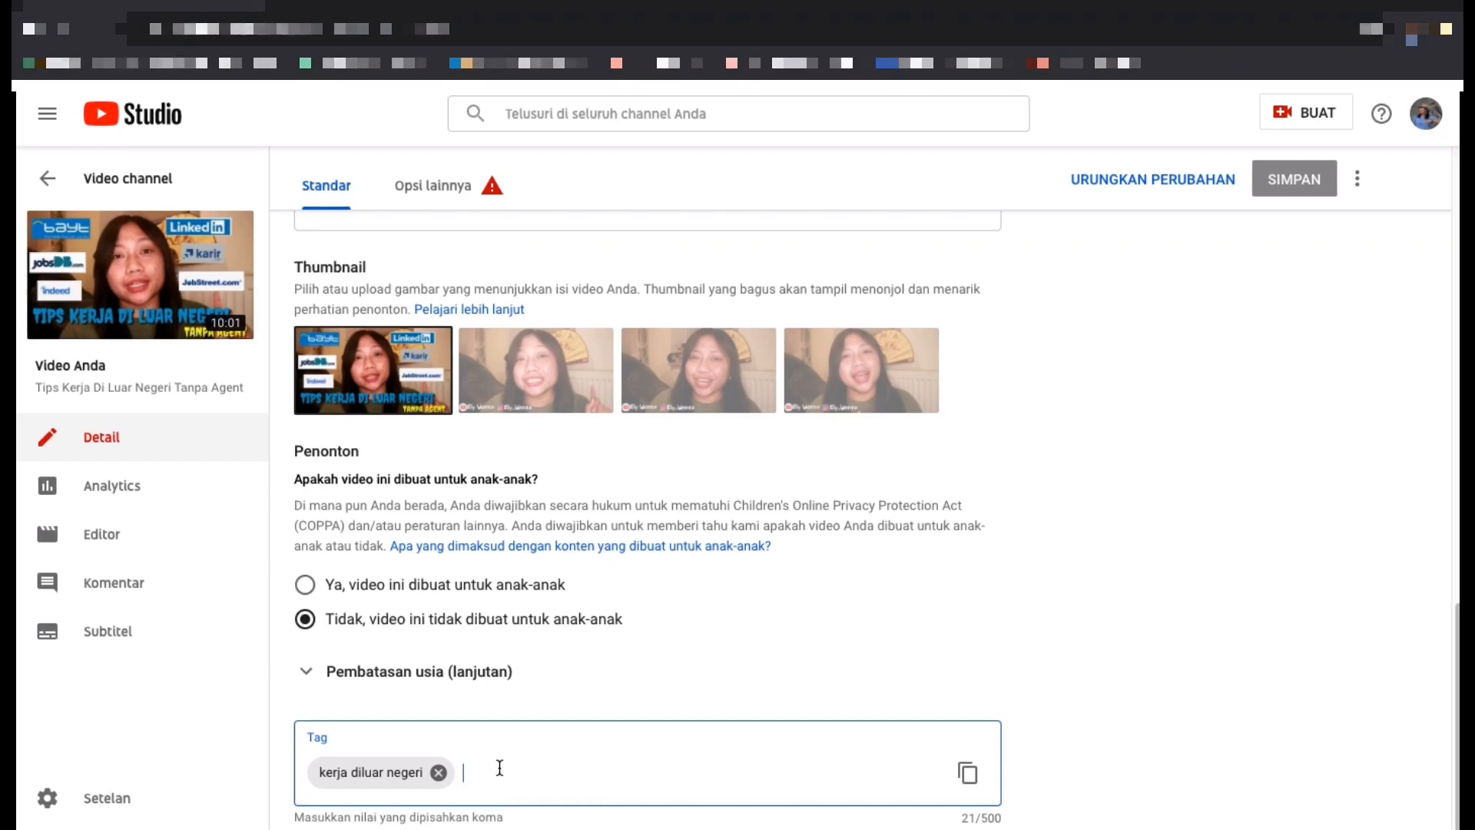
- Add the tags "kerja di luar negeri tanpa biaya" and "kerja di luar negeri" to the video
type("kerja dilua")
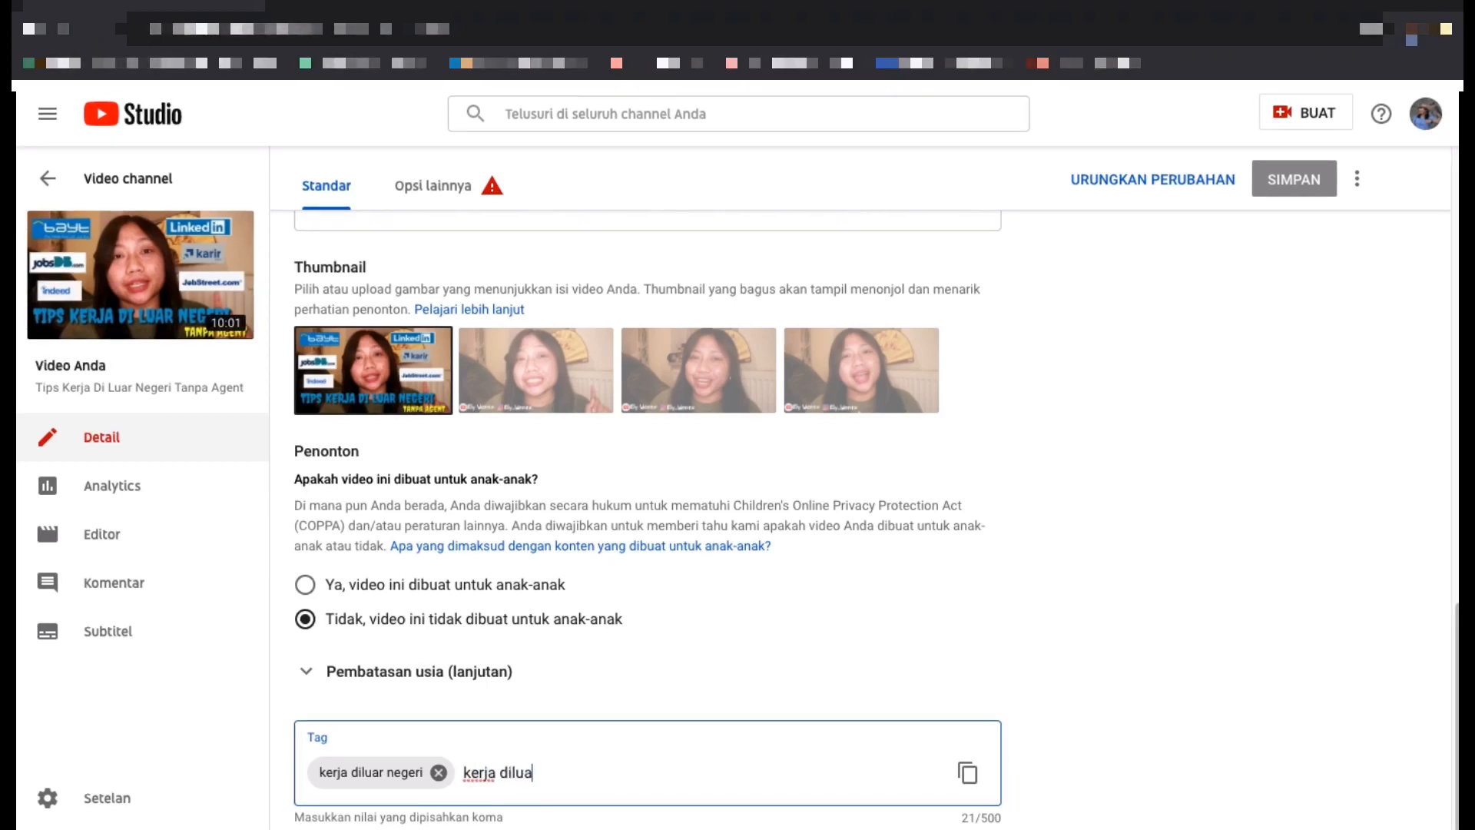
key("BackSpace")
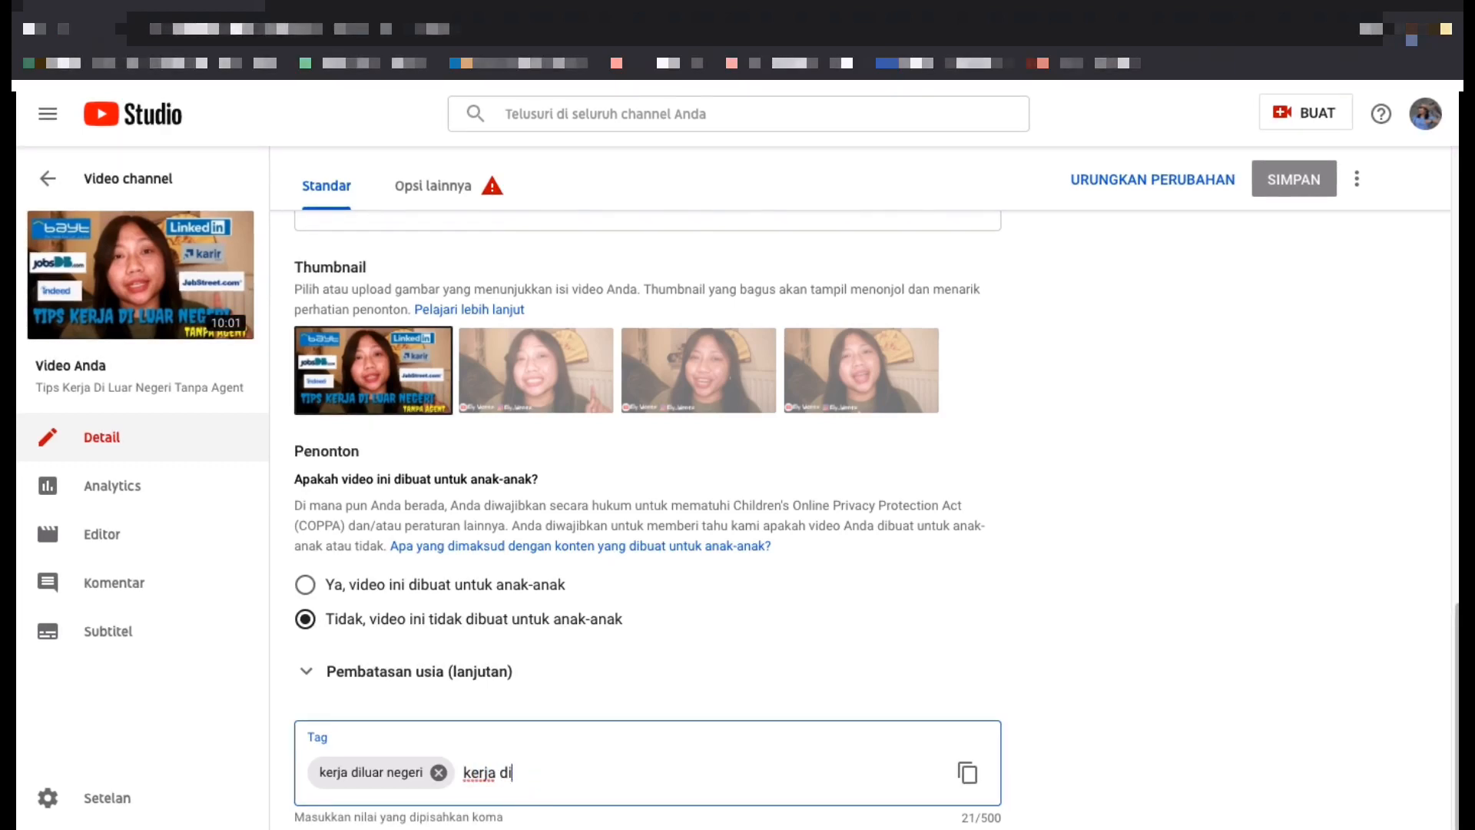
type("luar negeri tanpa")
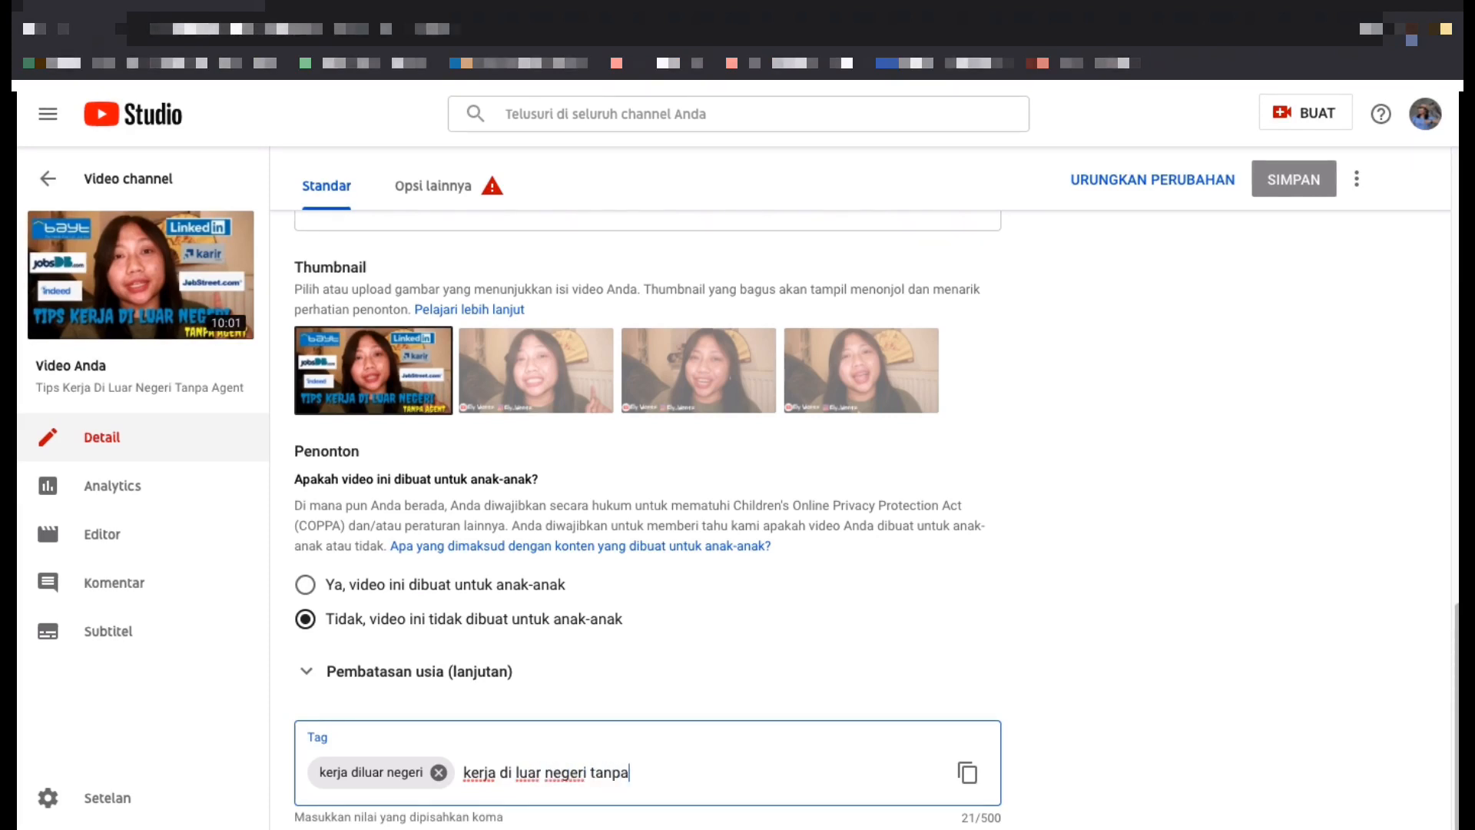
type(" biaya")
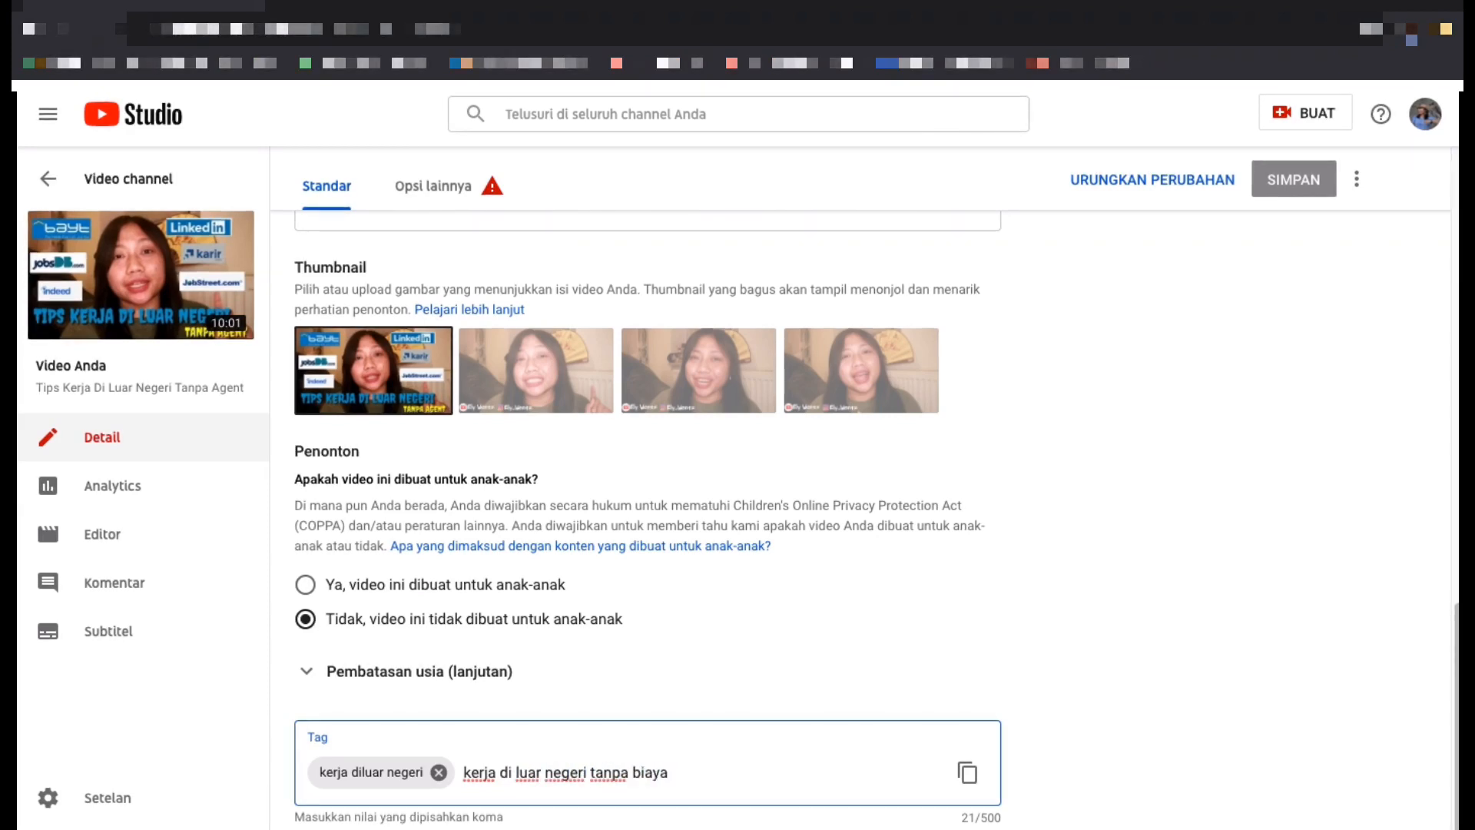
key("comma")
type("kerj")
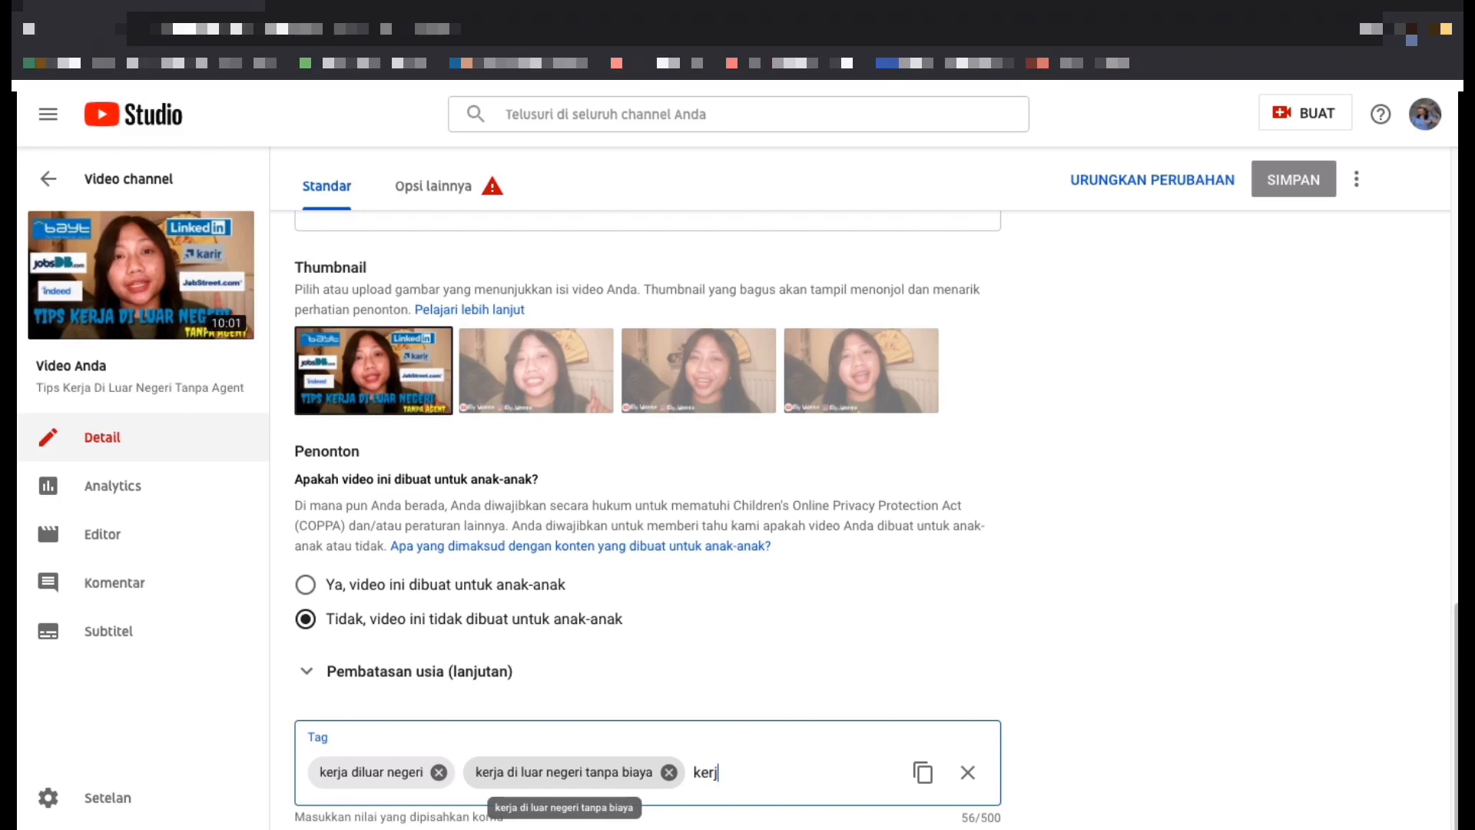
type("a di luar negeri")
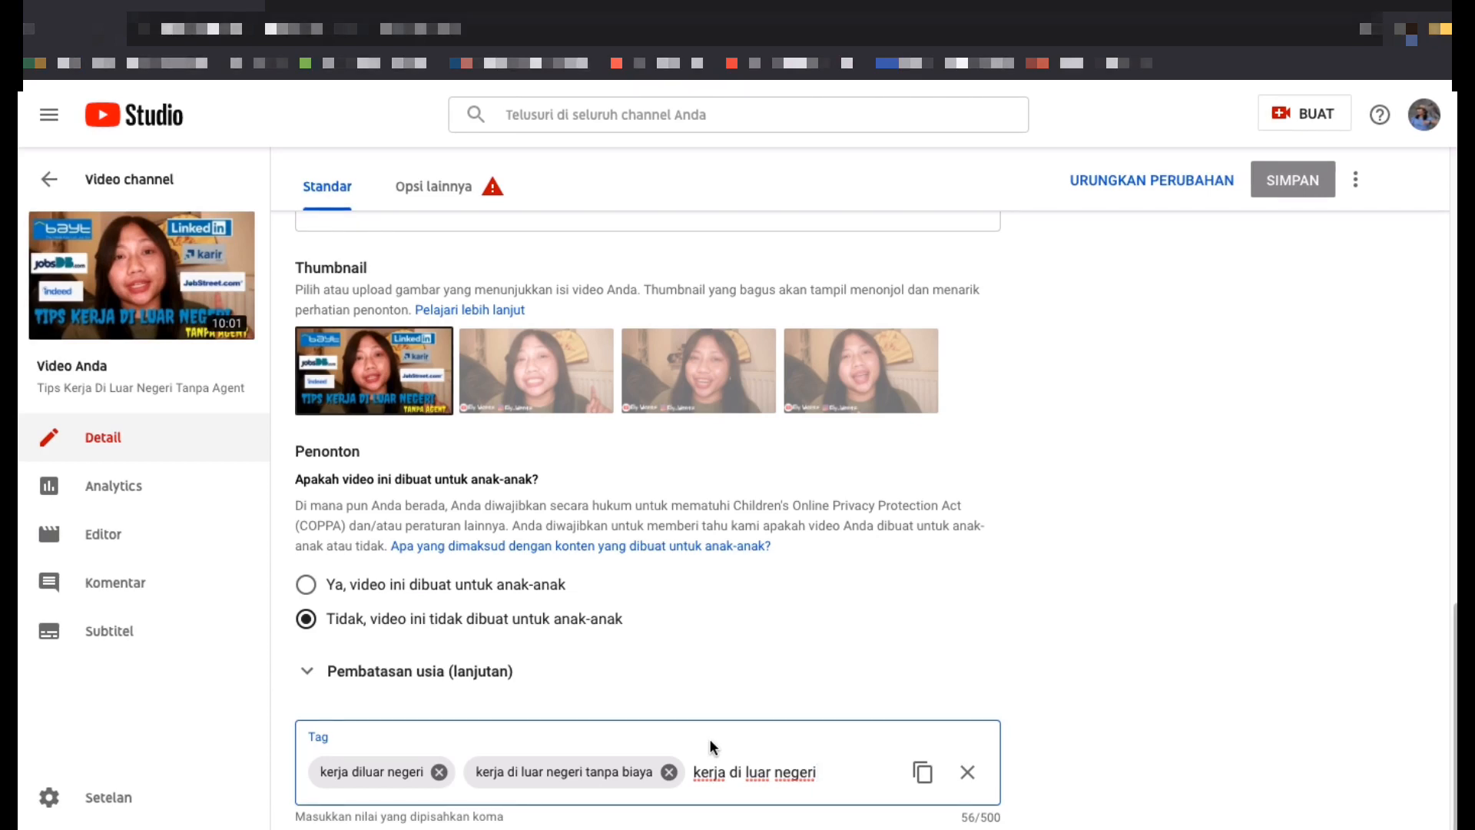
key("Return")
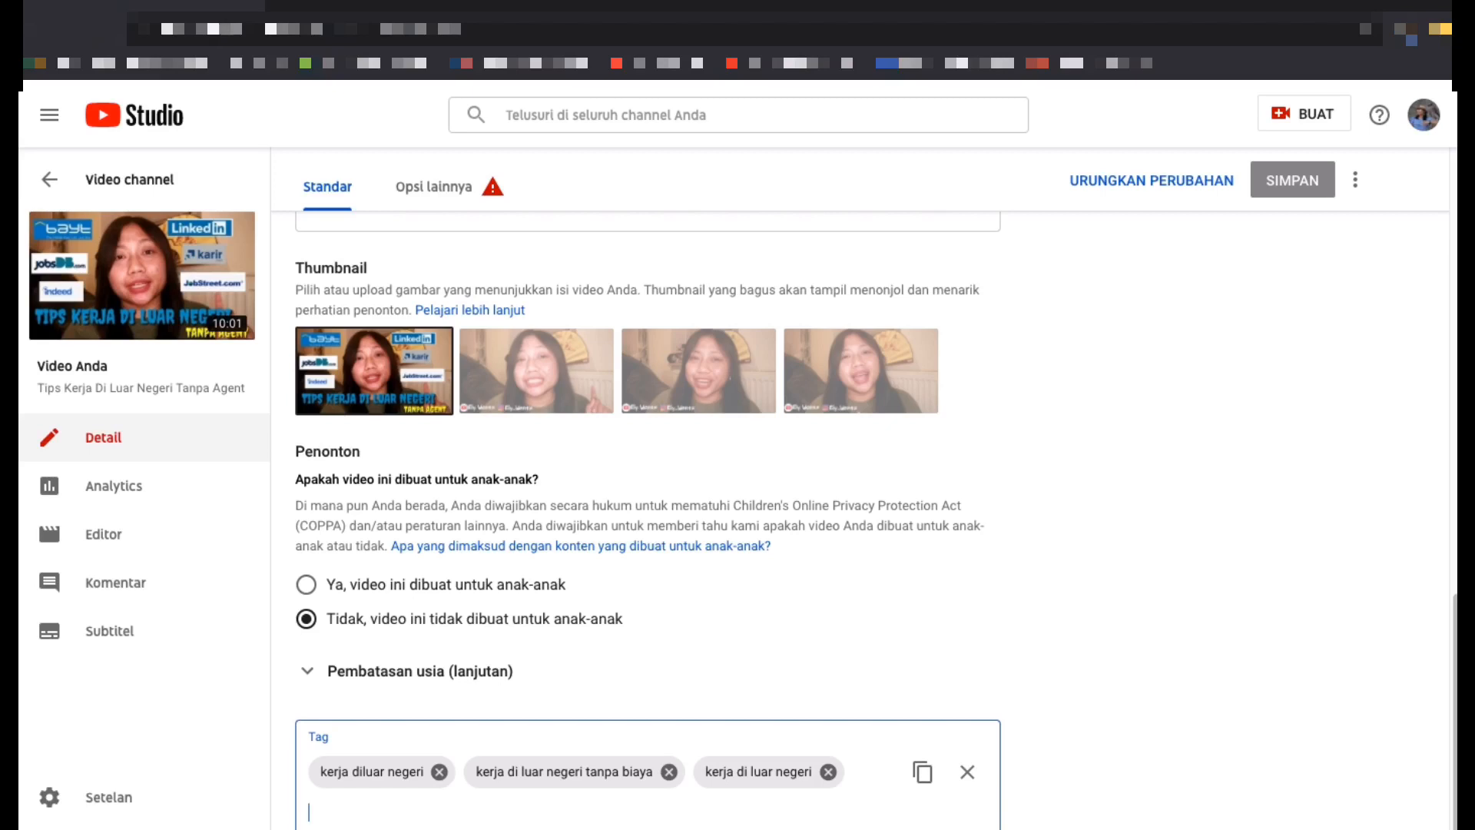
- Add "tips kerja luar negeri" as another tag of the video
type("tips kerja di luar neger")
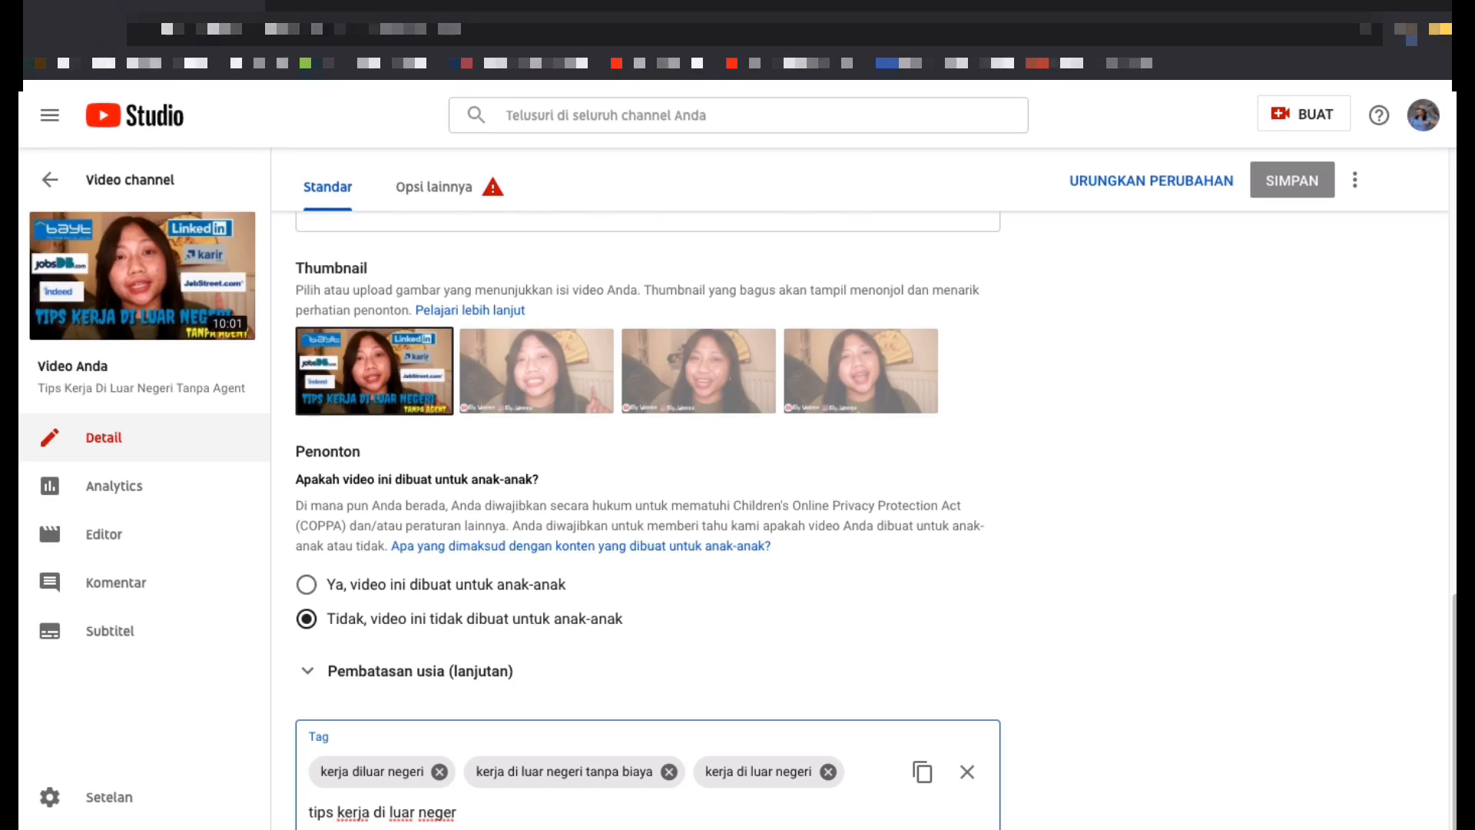
key("BackSpace")
key("BackSpace")
key("BackSpace")
key("BackSpace")
key("BackSpace")
key("BackSpace")
key("BackSpace")
key("BackSpace")
key("BackSpace")
key("BackSpace")
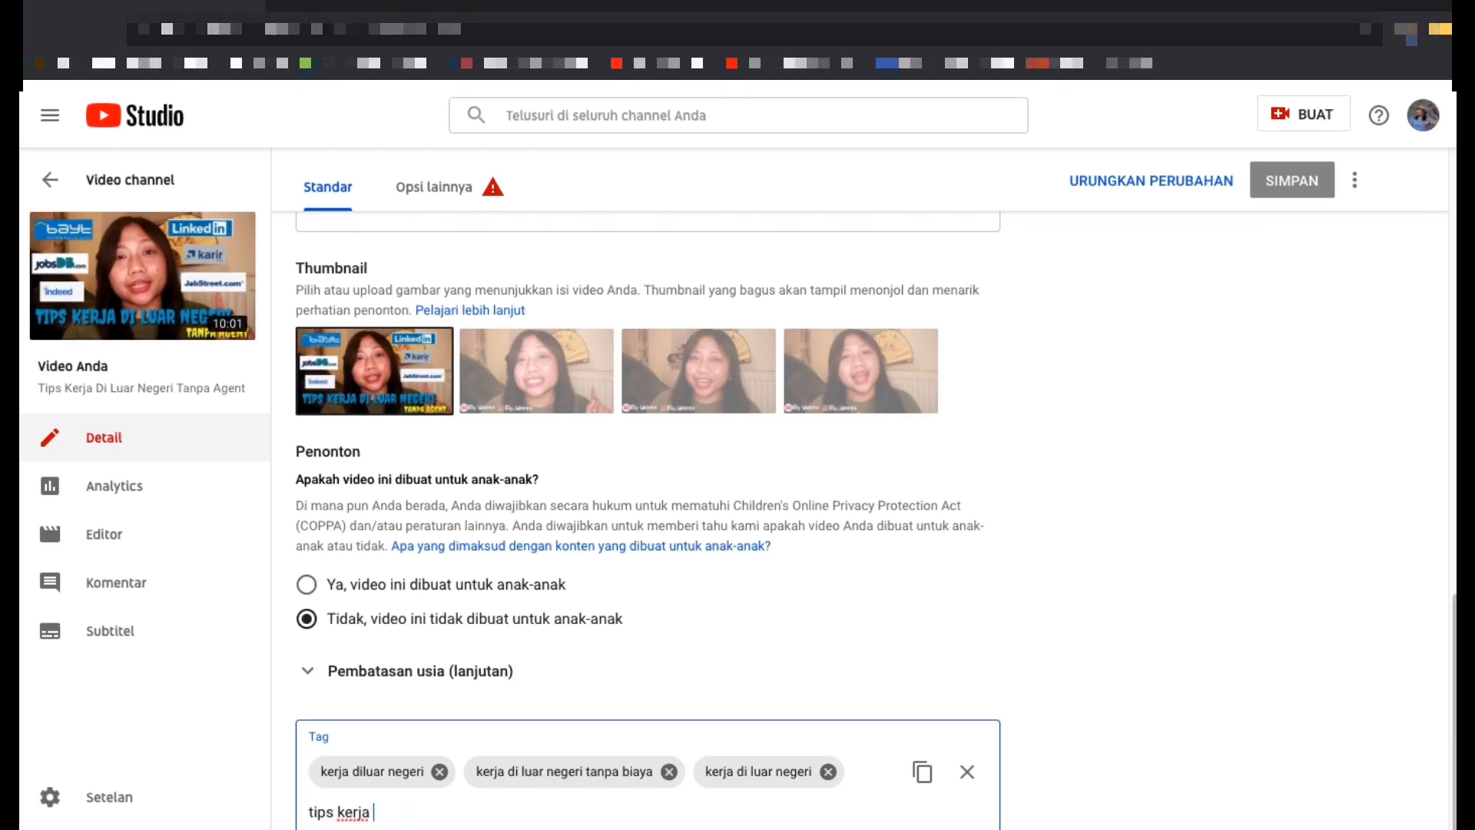
type("luar negeri")
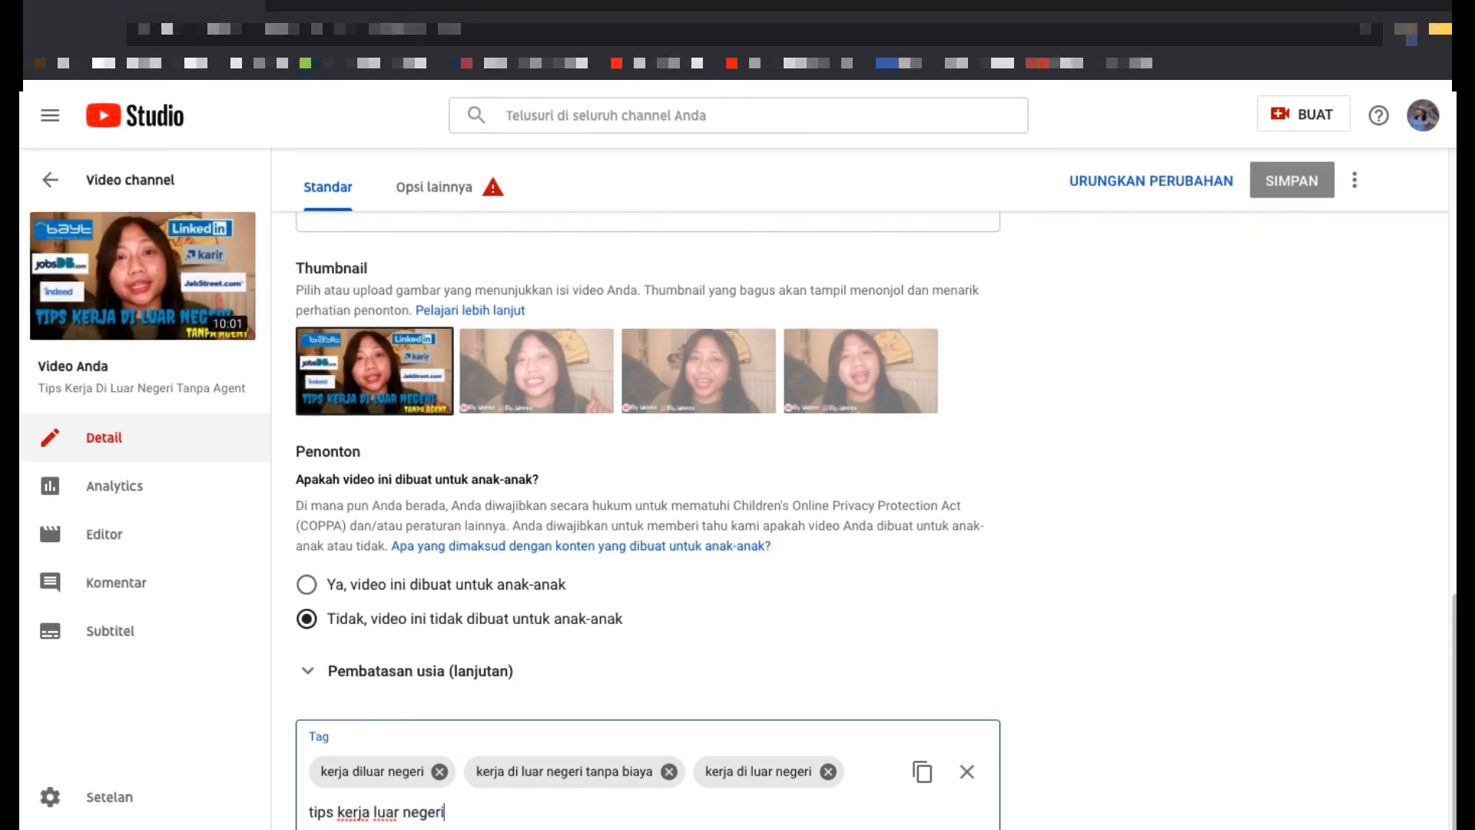
type(",")
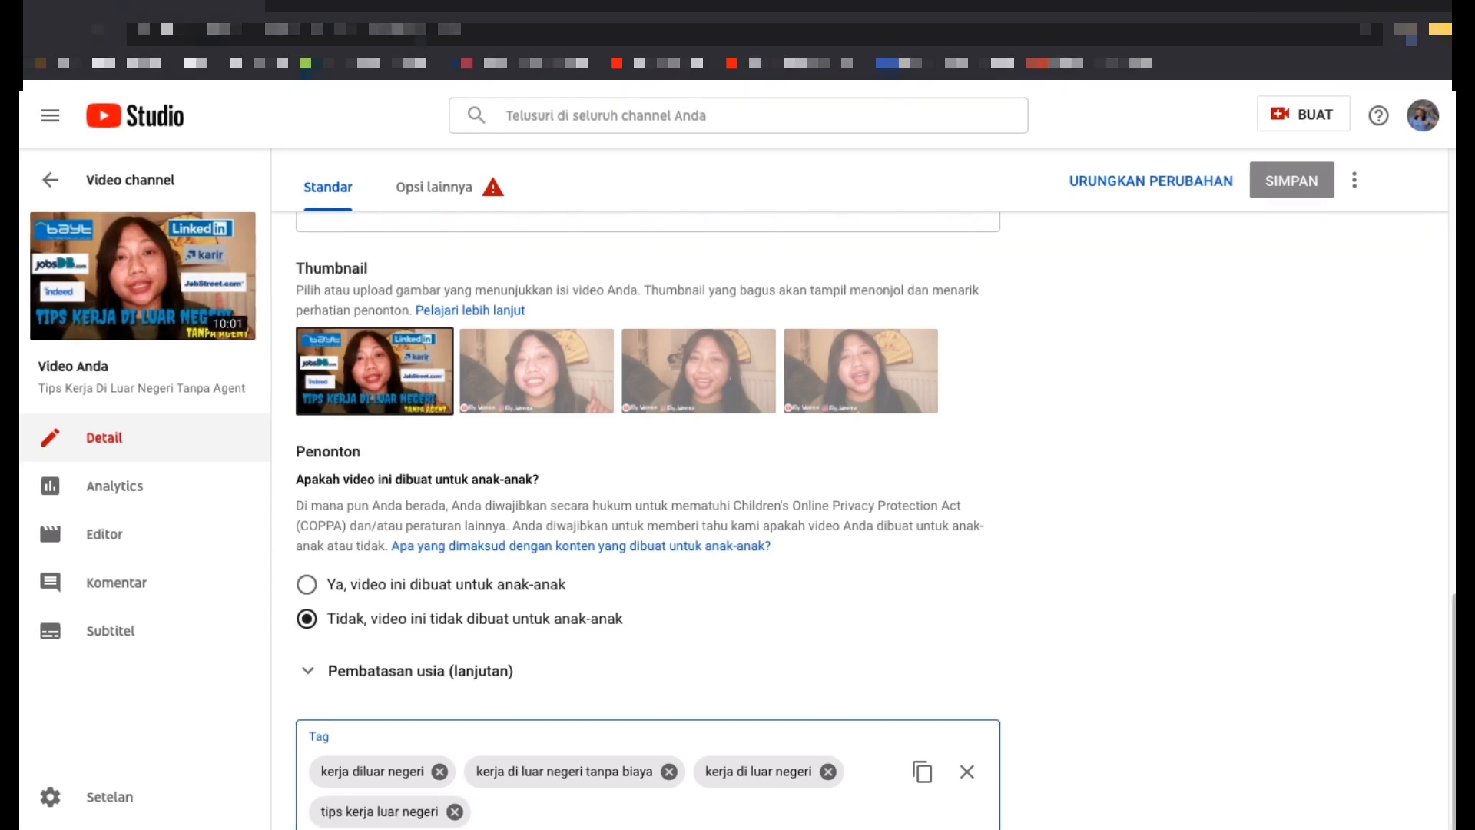
- Add the tags "cara kerja di luar negeri" and "kuliah di luar negeri" to the video
type("cara kerja di l")
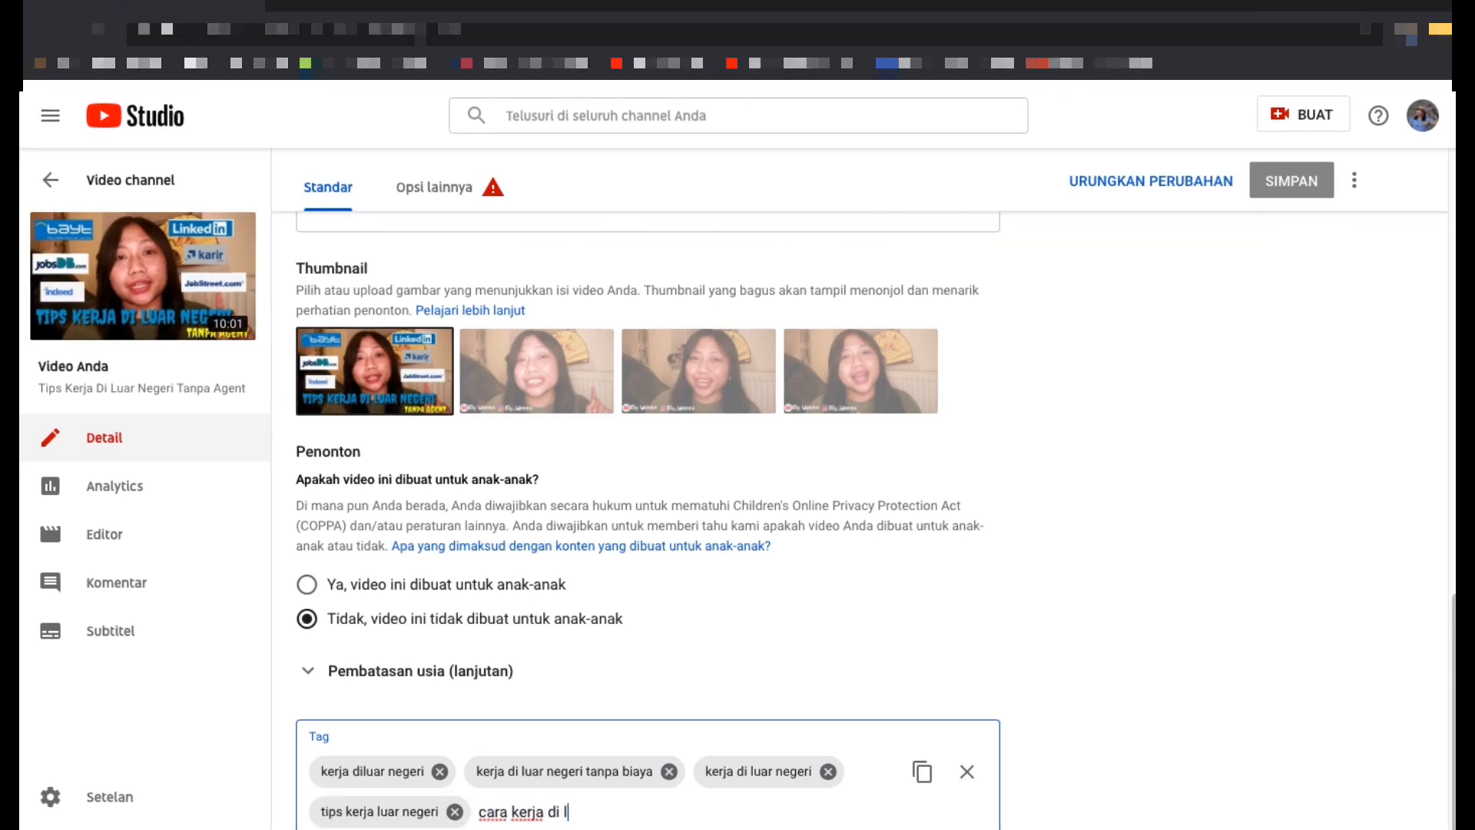
type("uar negeri")
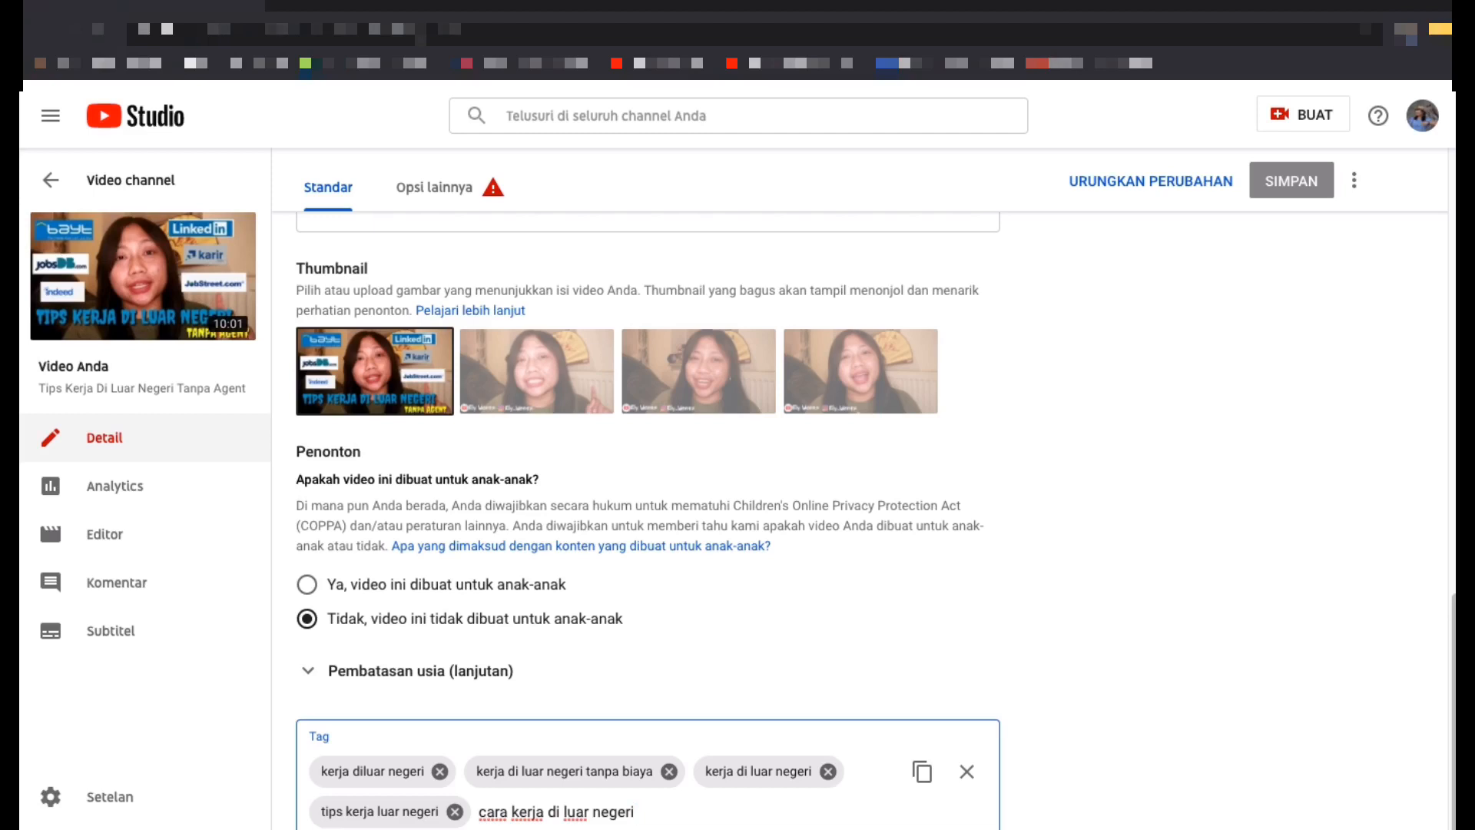
type(",")
type("kuliad")
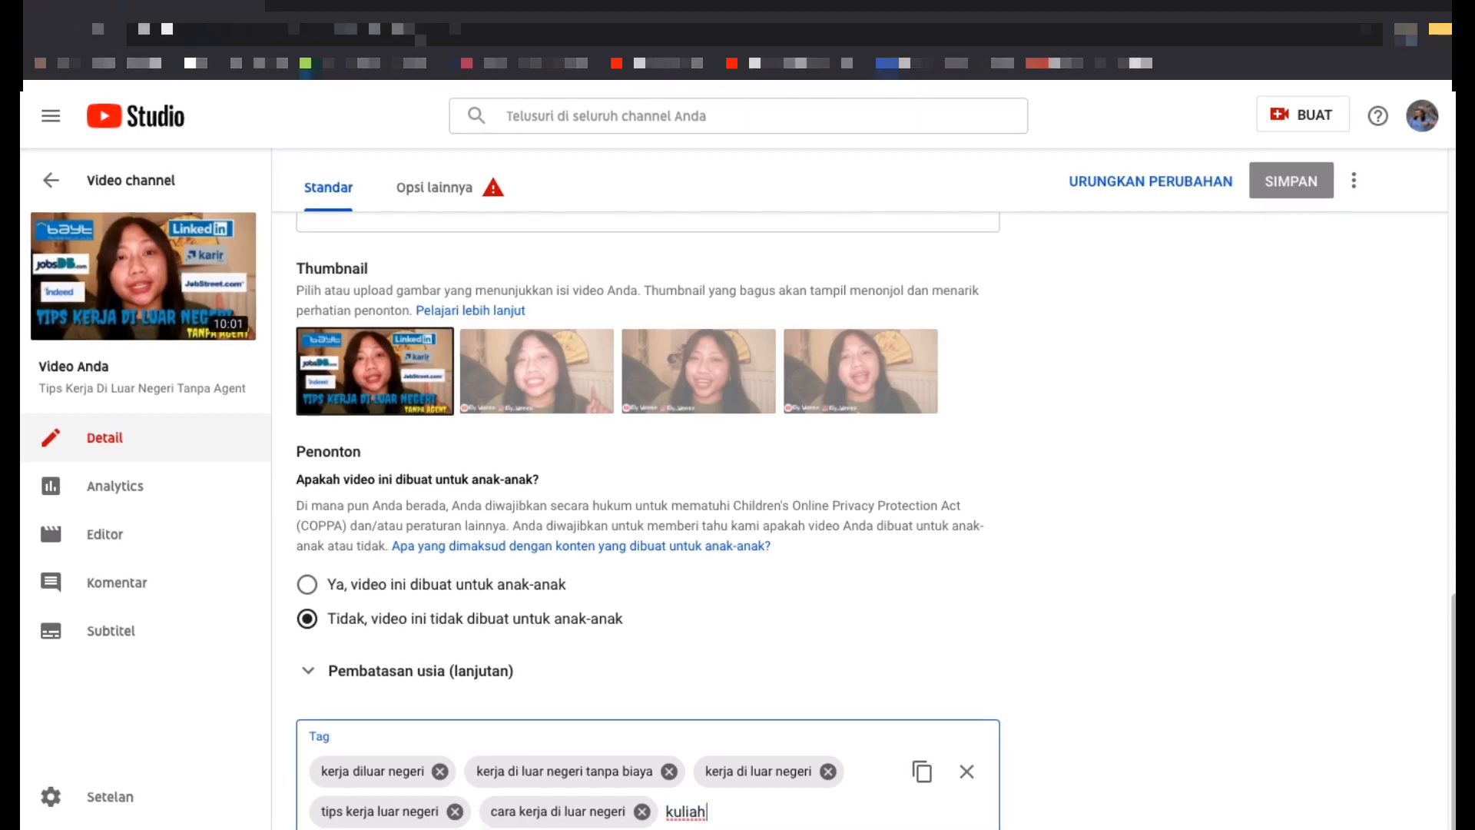
type(" di luar negeri")
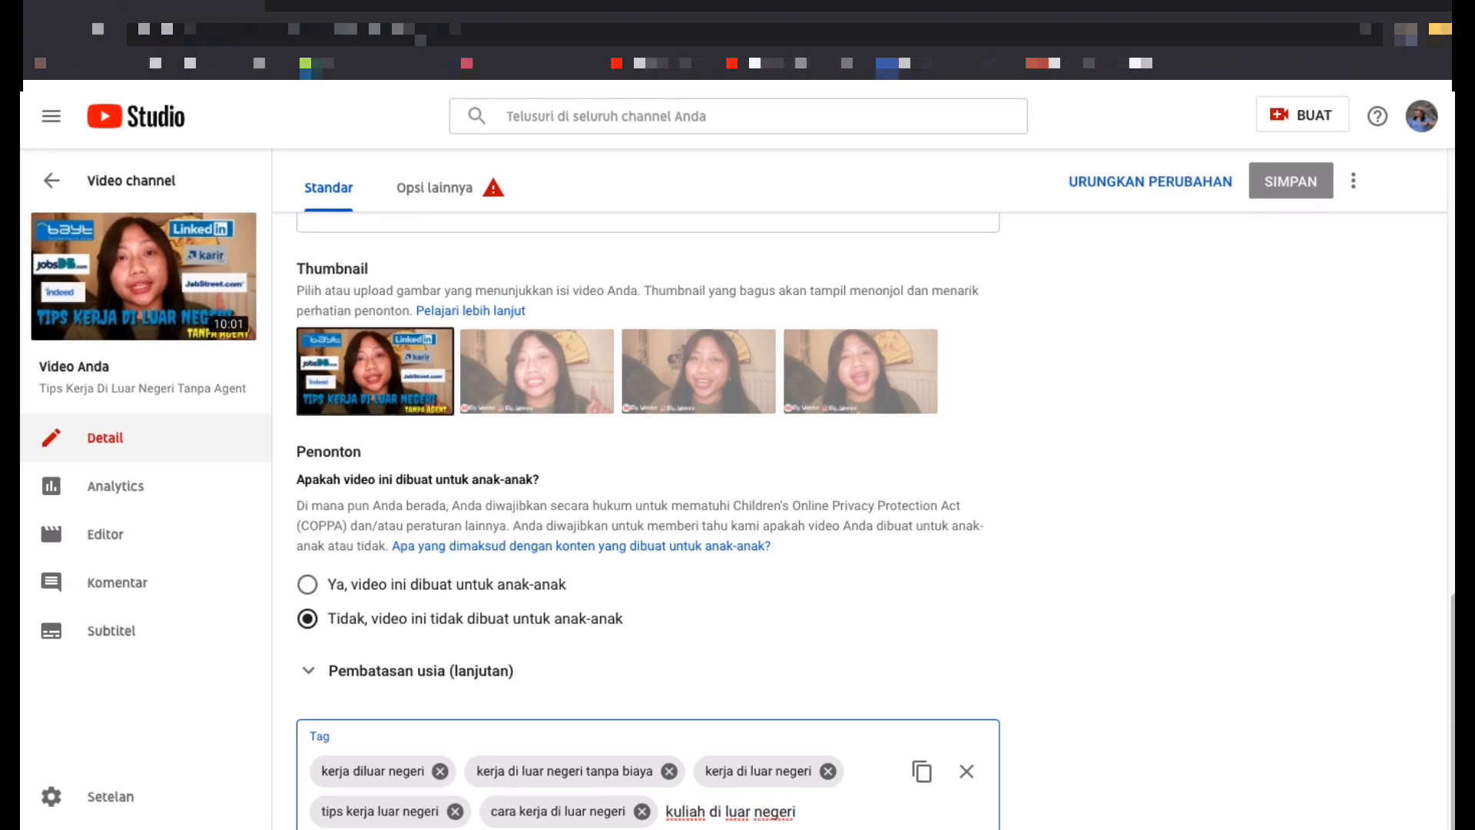
key("Return")
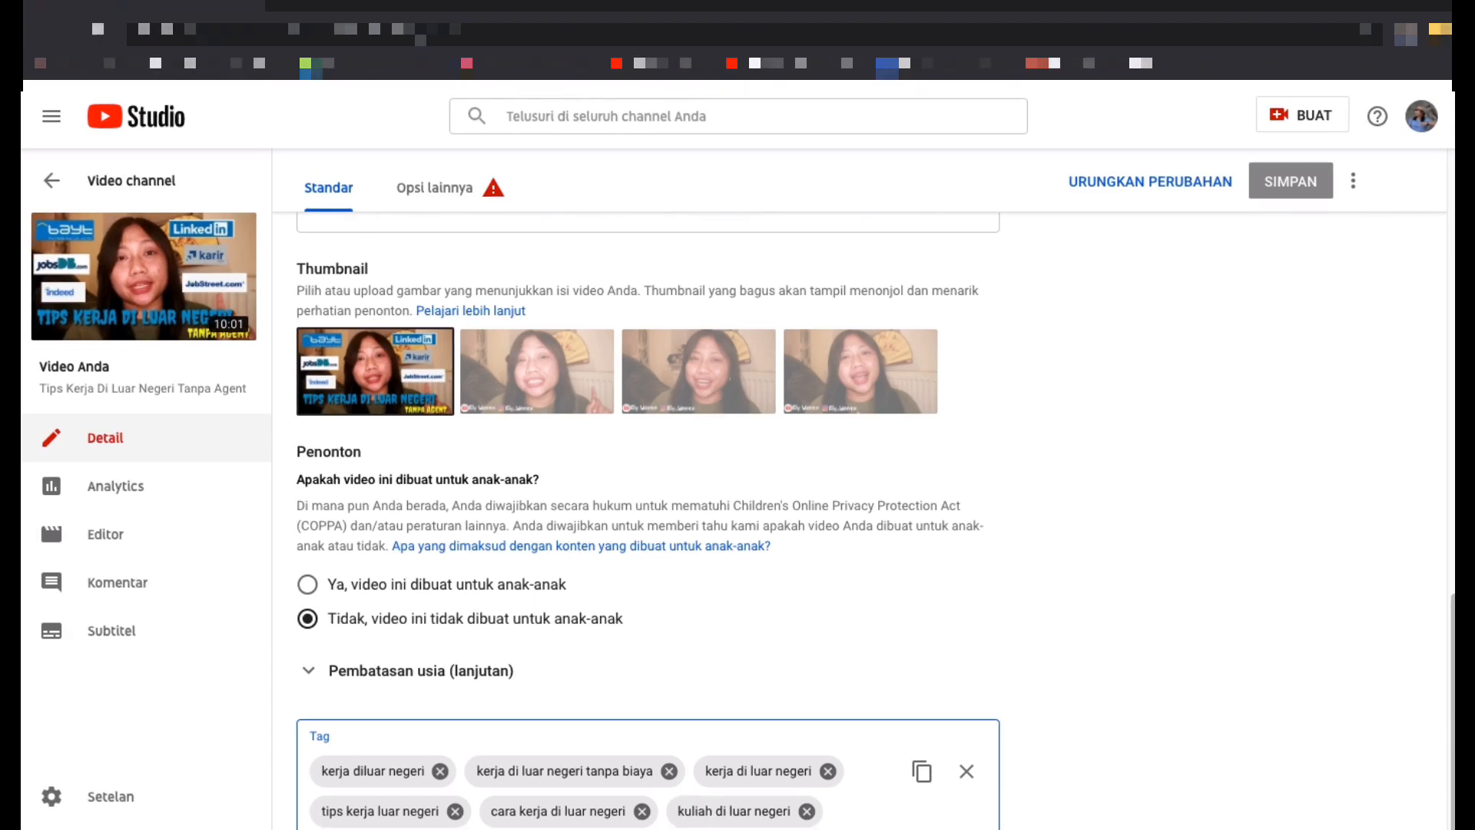
- Add the tag "tips kerja ke luar negeri" to the video
type("tips ker")
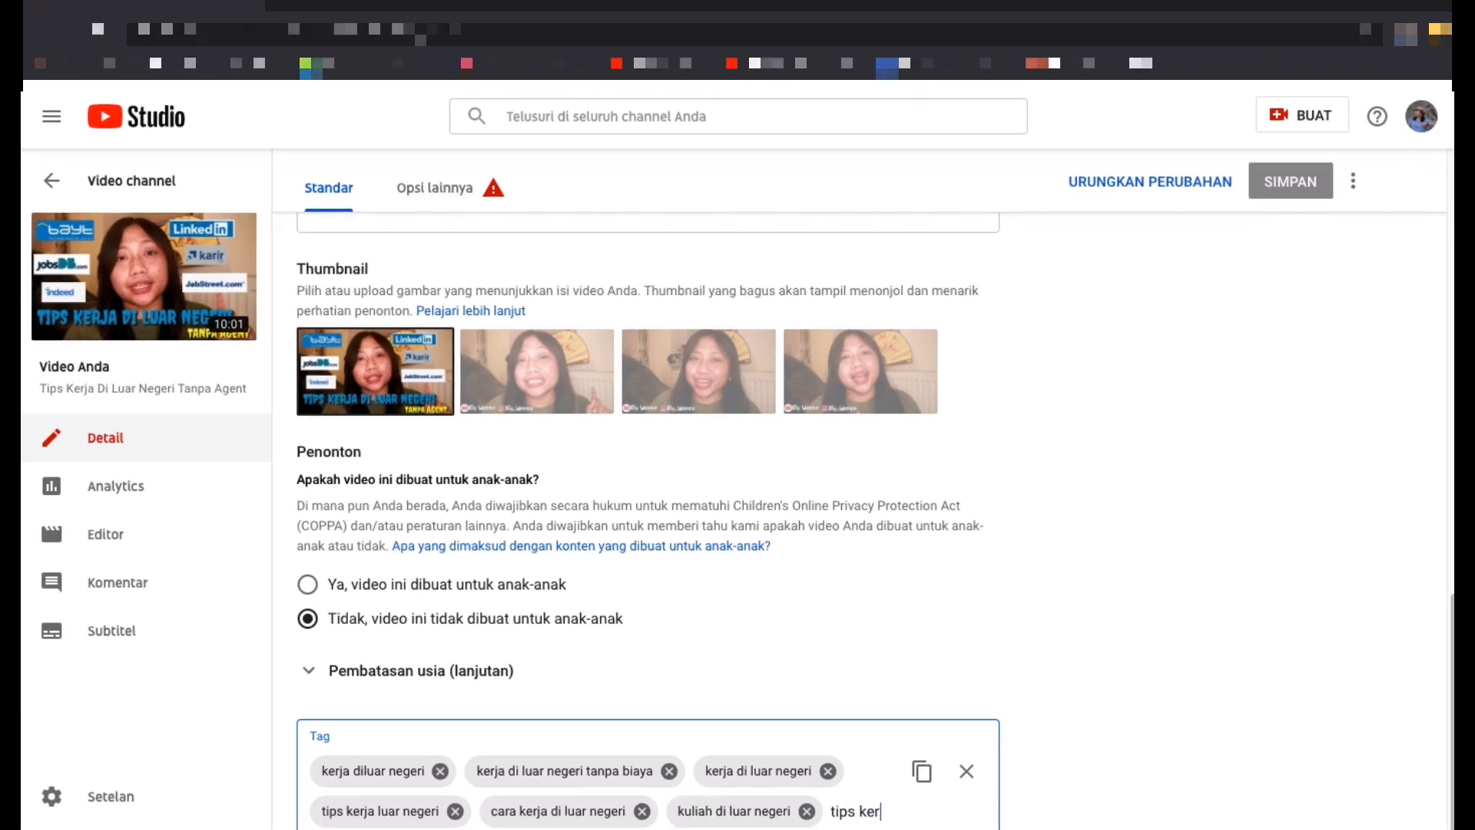
type("ja keluar nege")
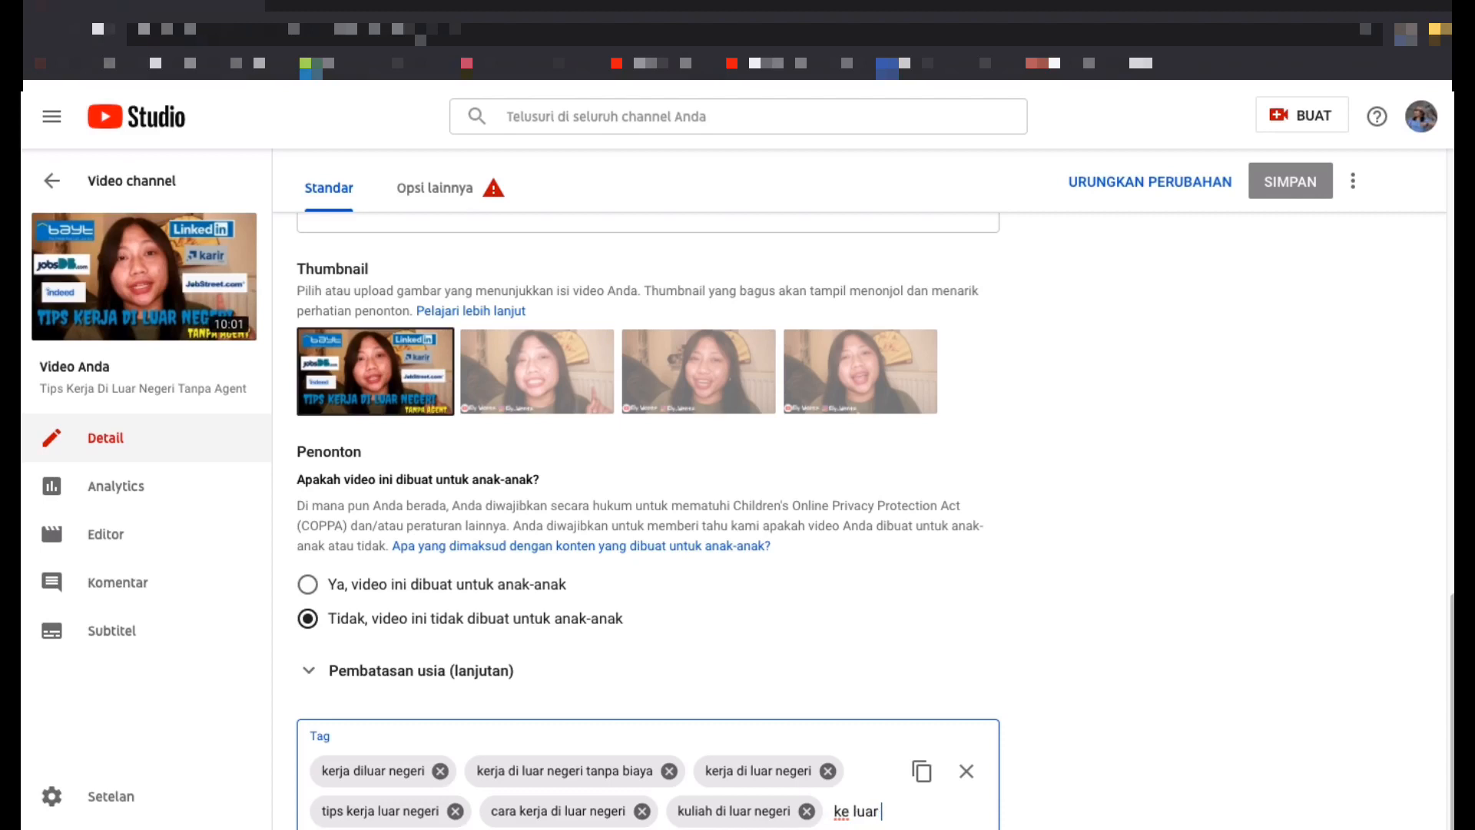
type("ri")
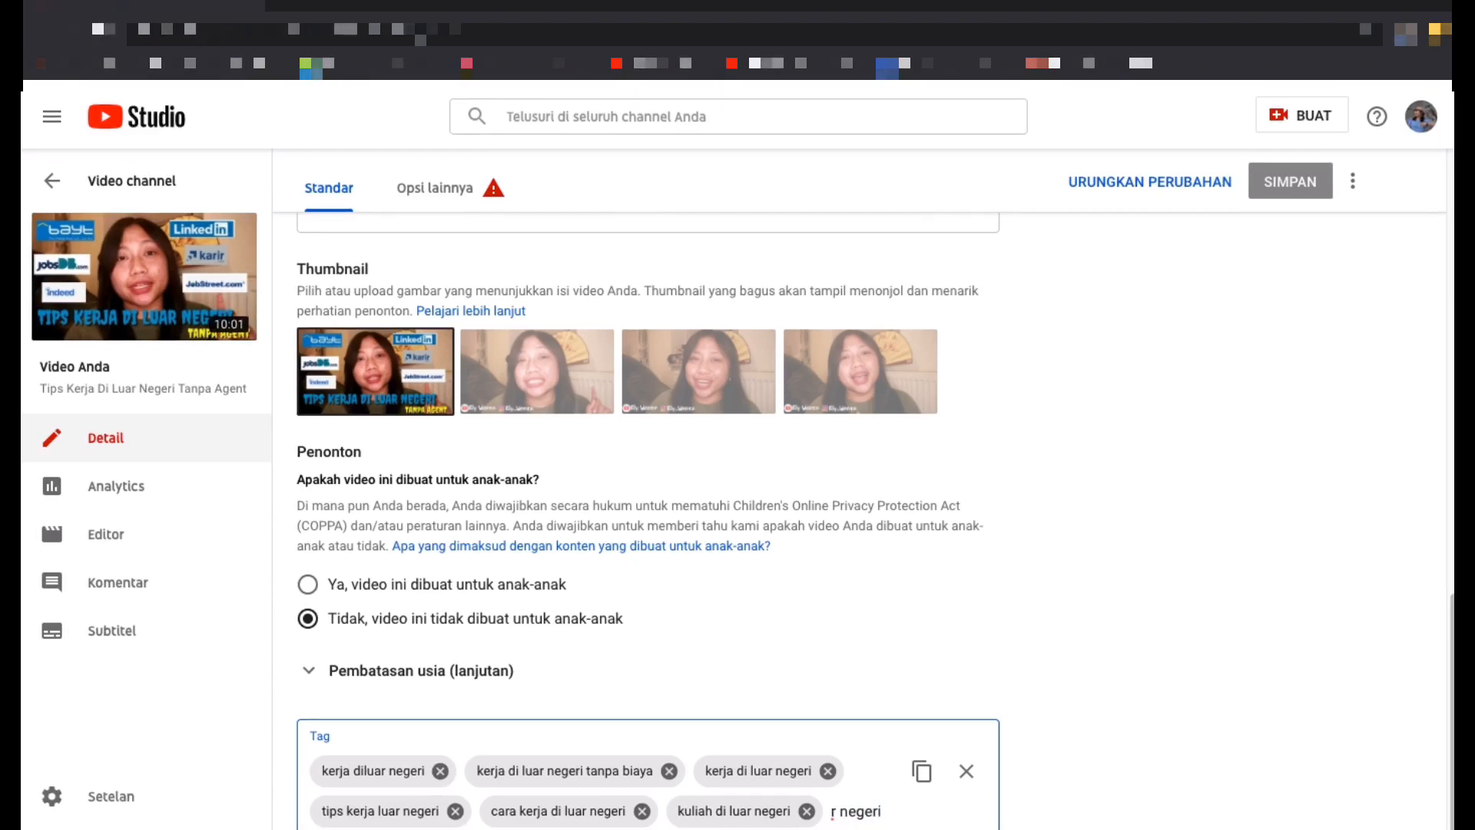
key("Return")
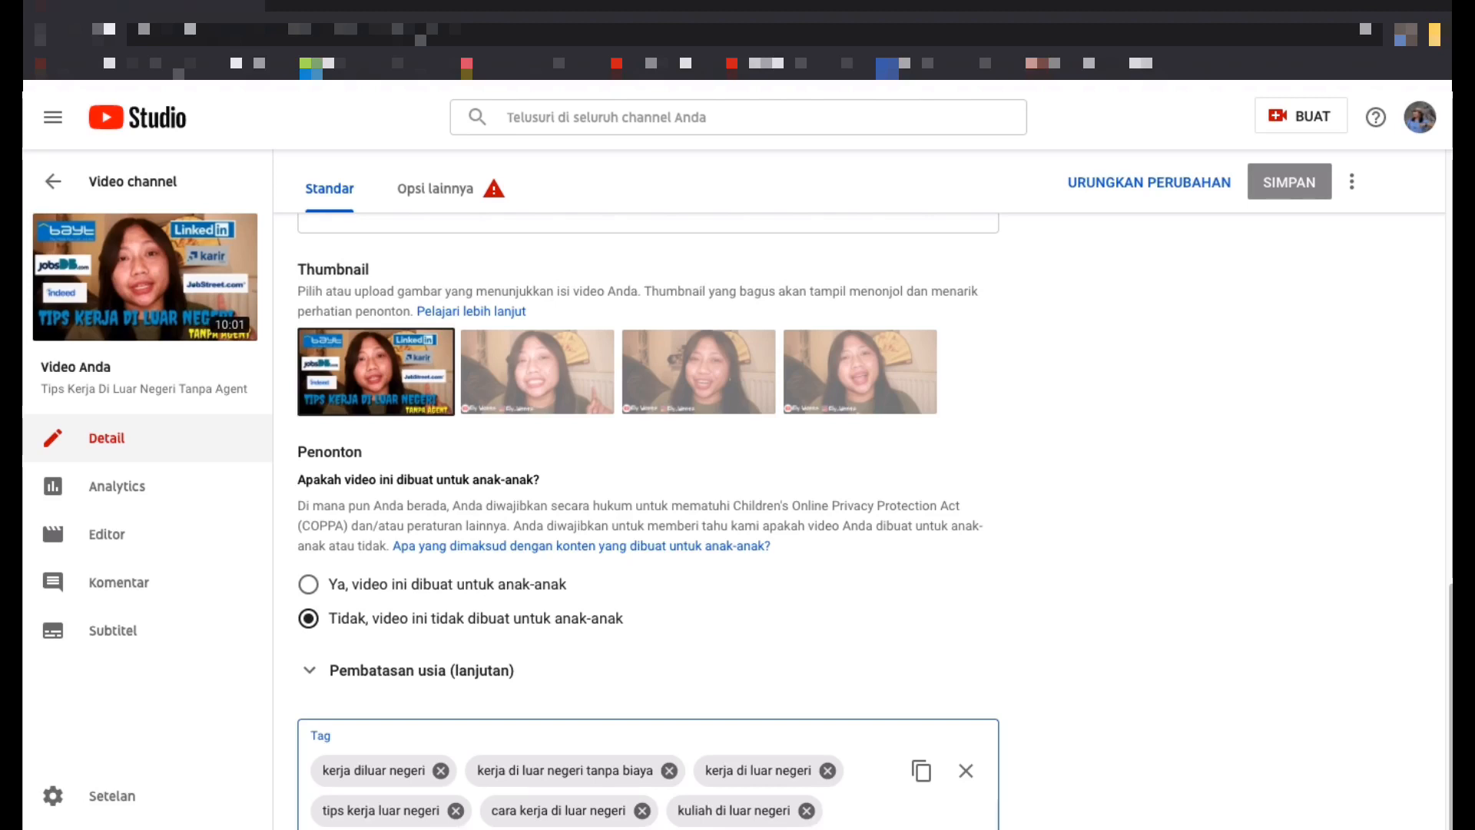
- Add the tag "mau kerja di luar negeri ngak perlu pinter" and check the character count of the video's tags
type("mau kerj")
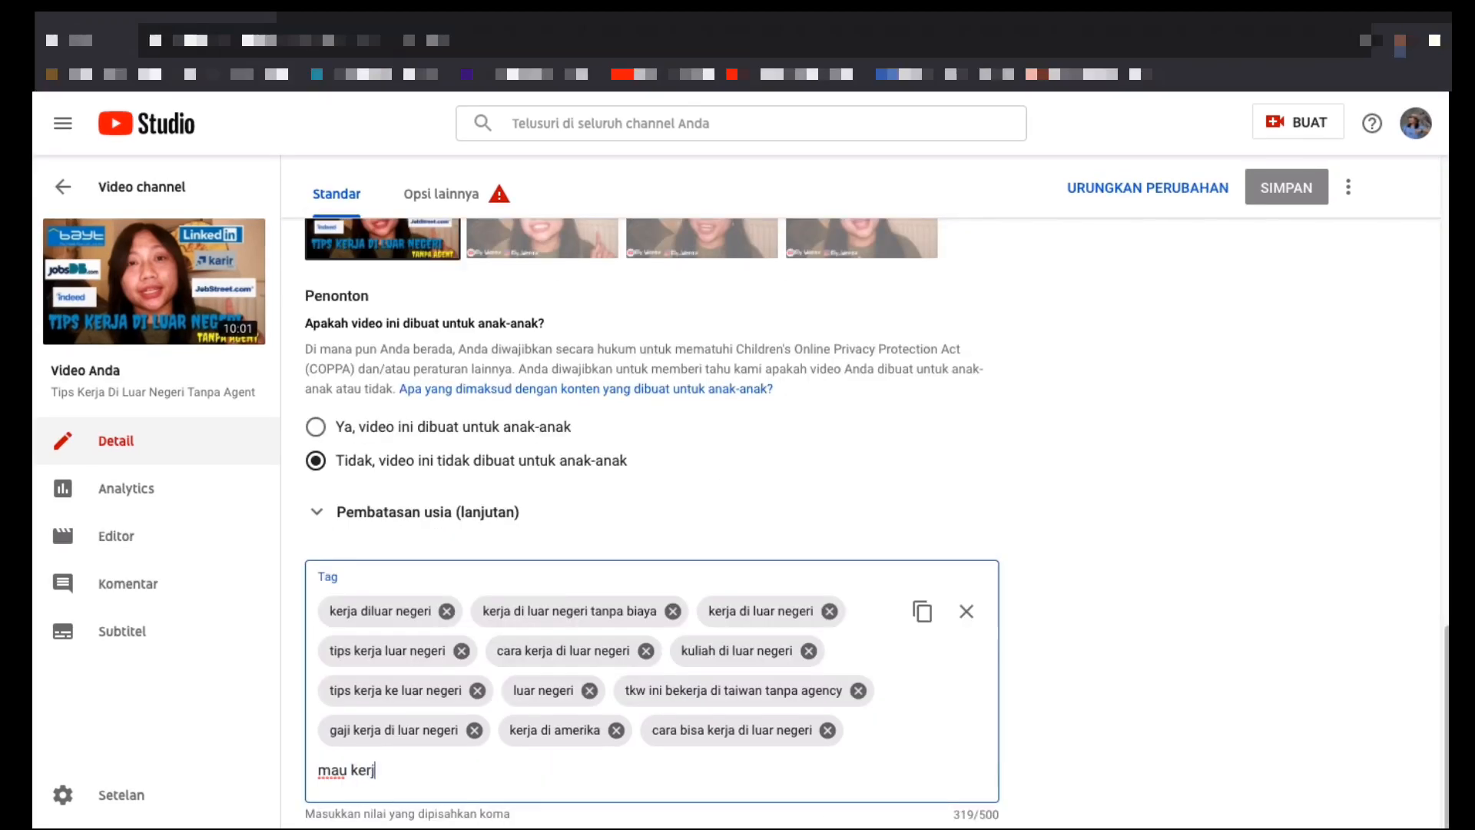
type("a di luar negeri ")
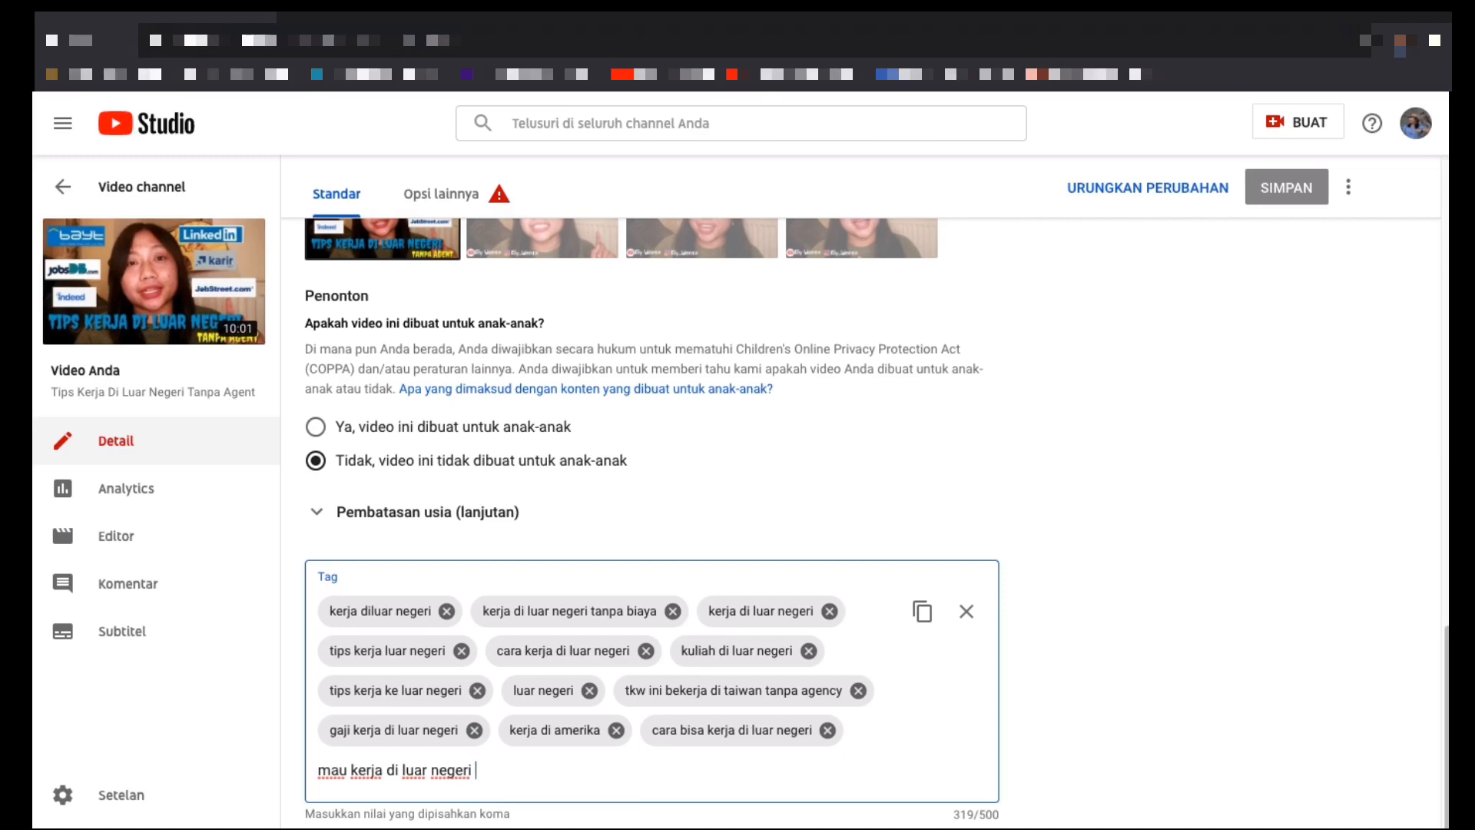
type("ngak perlu pinter")
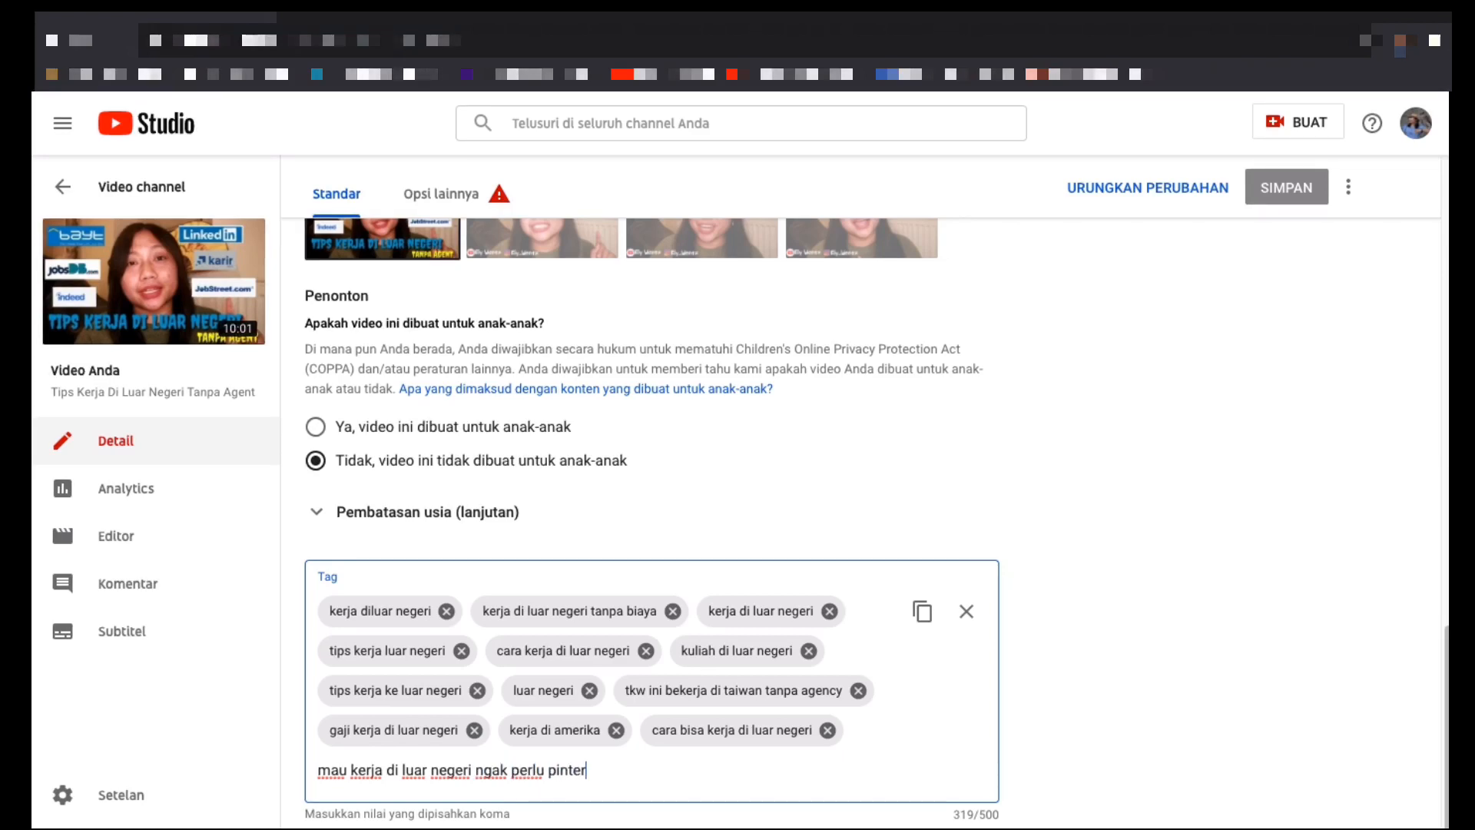
key("Return")
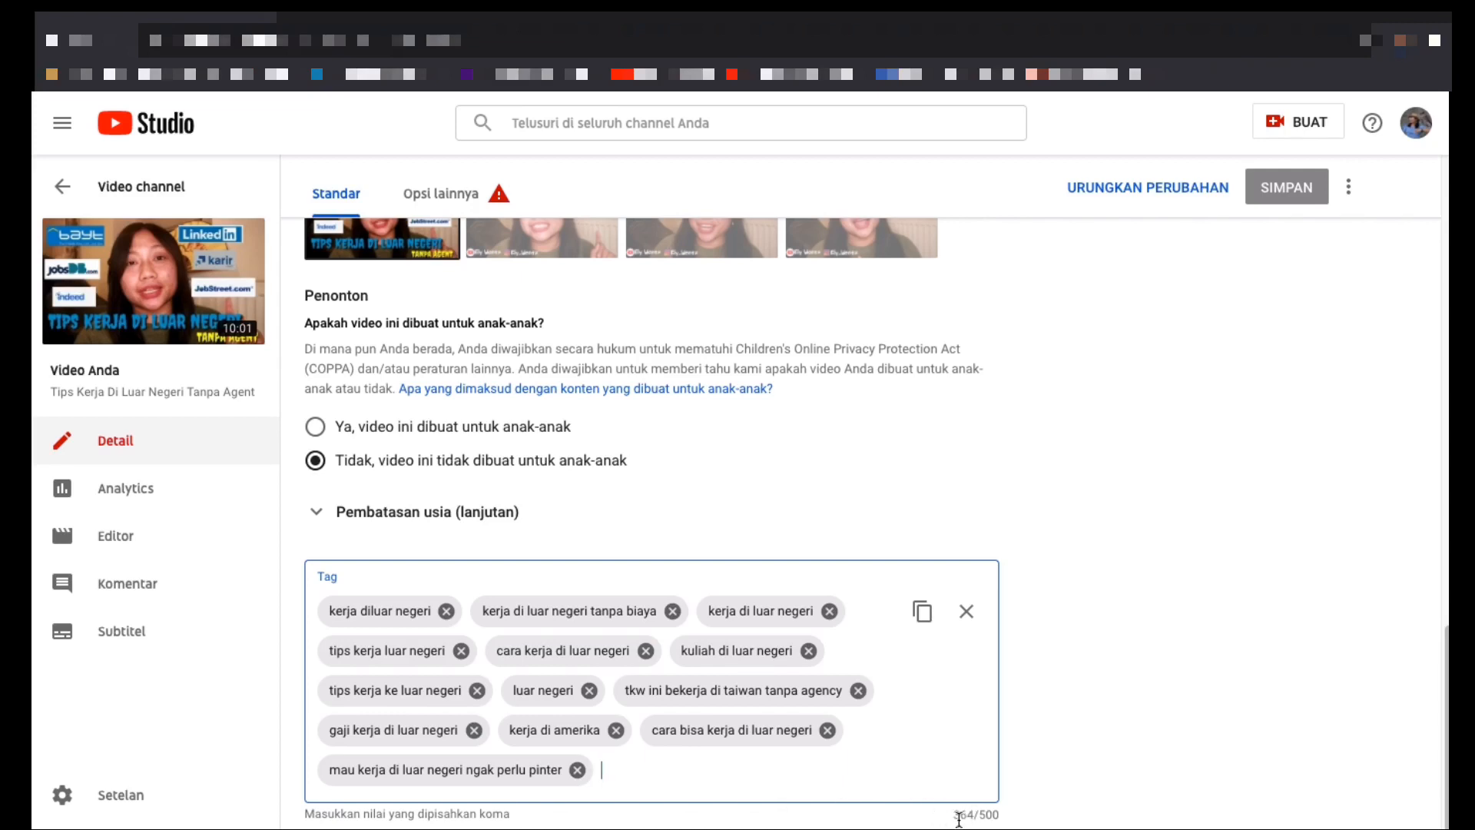
left_click_drag(953, 817, 999, 821)
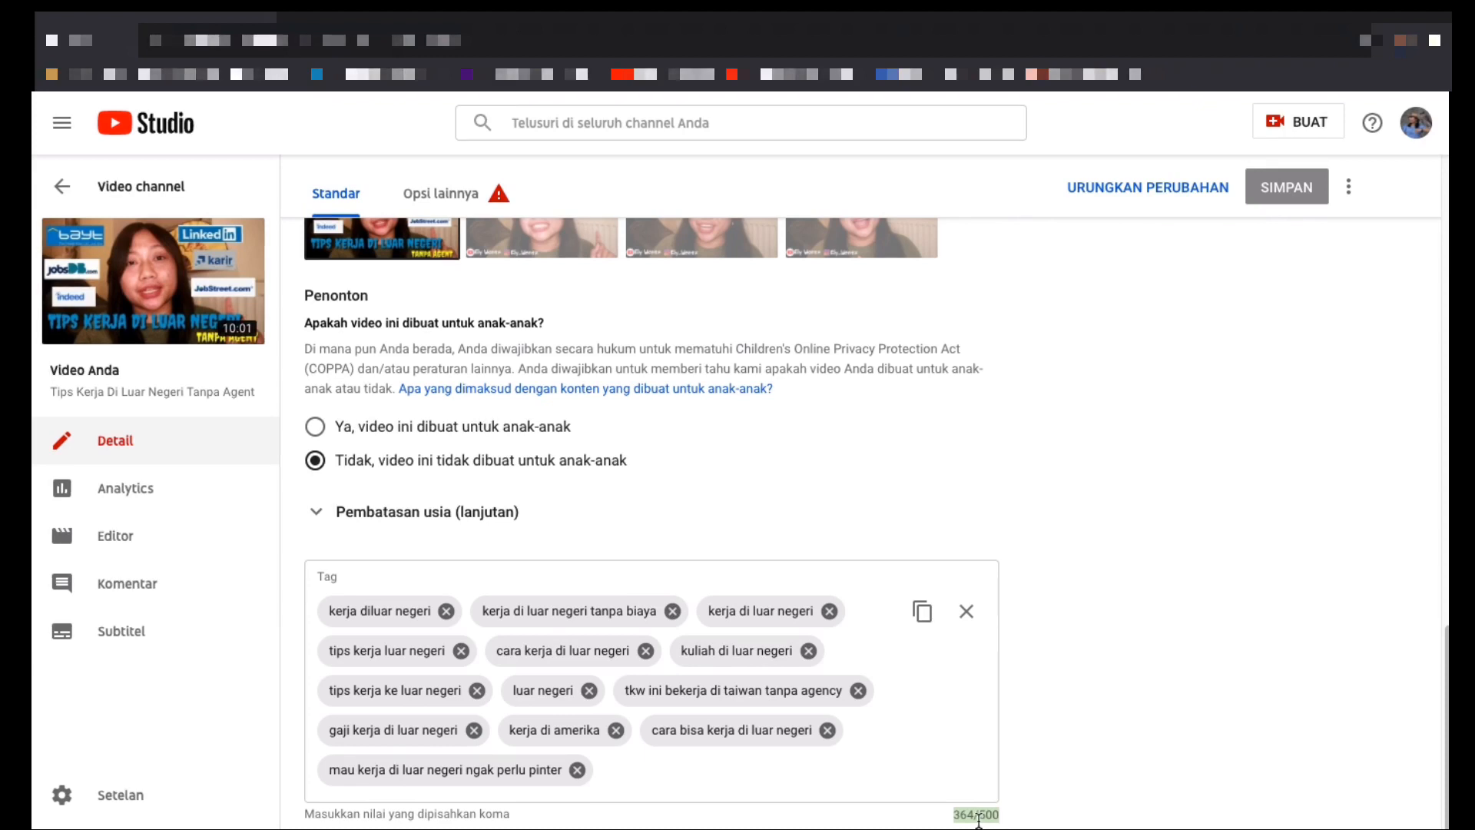
- Add the tag "tips dan trik kerja diluar negeri" to the video's tag list
left_click(616, 772)
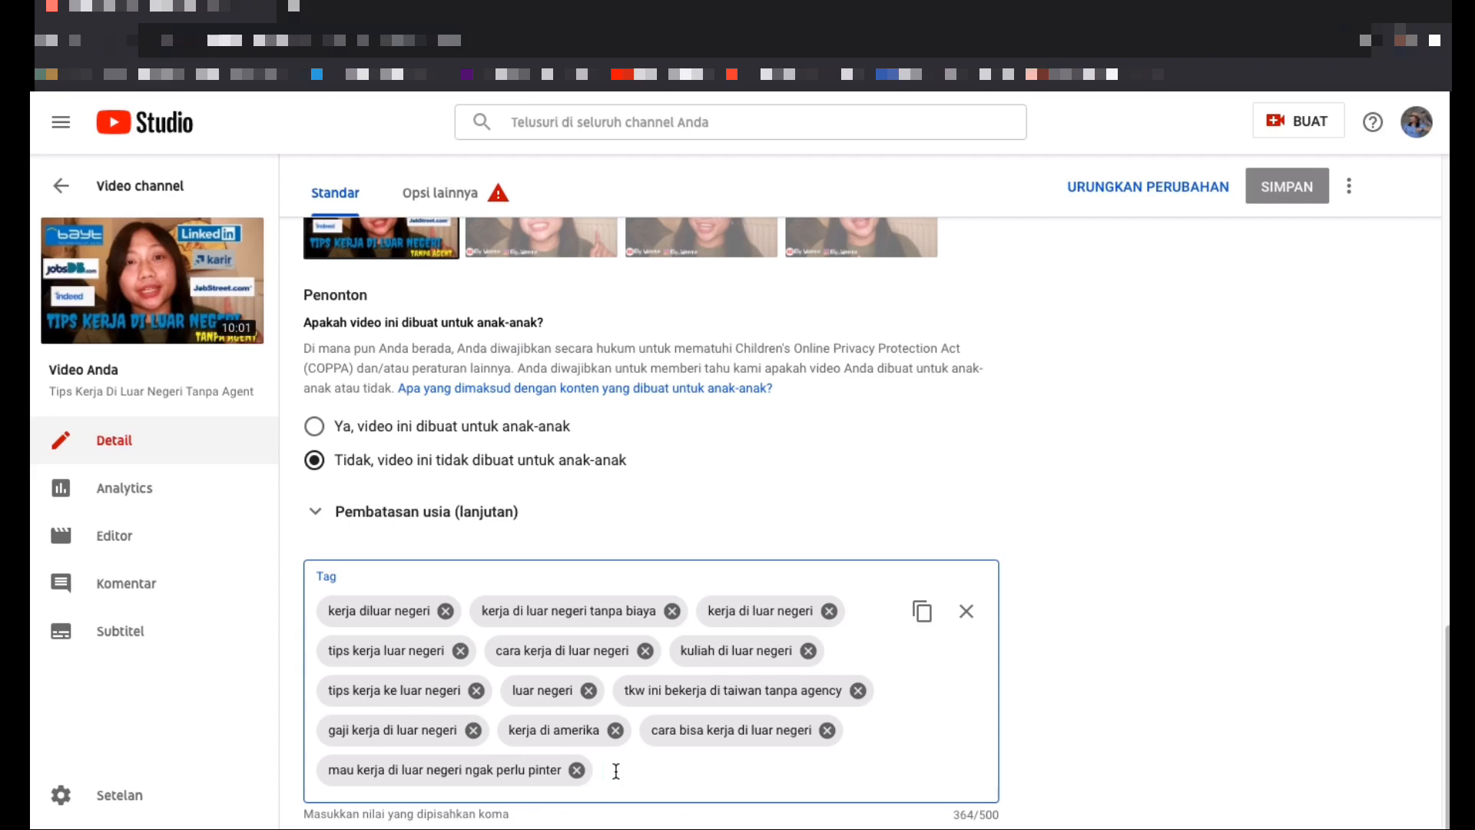
type("tips ")
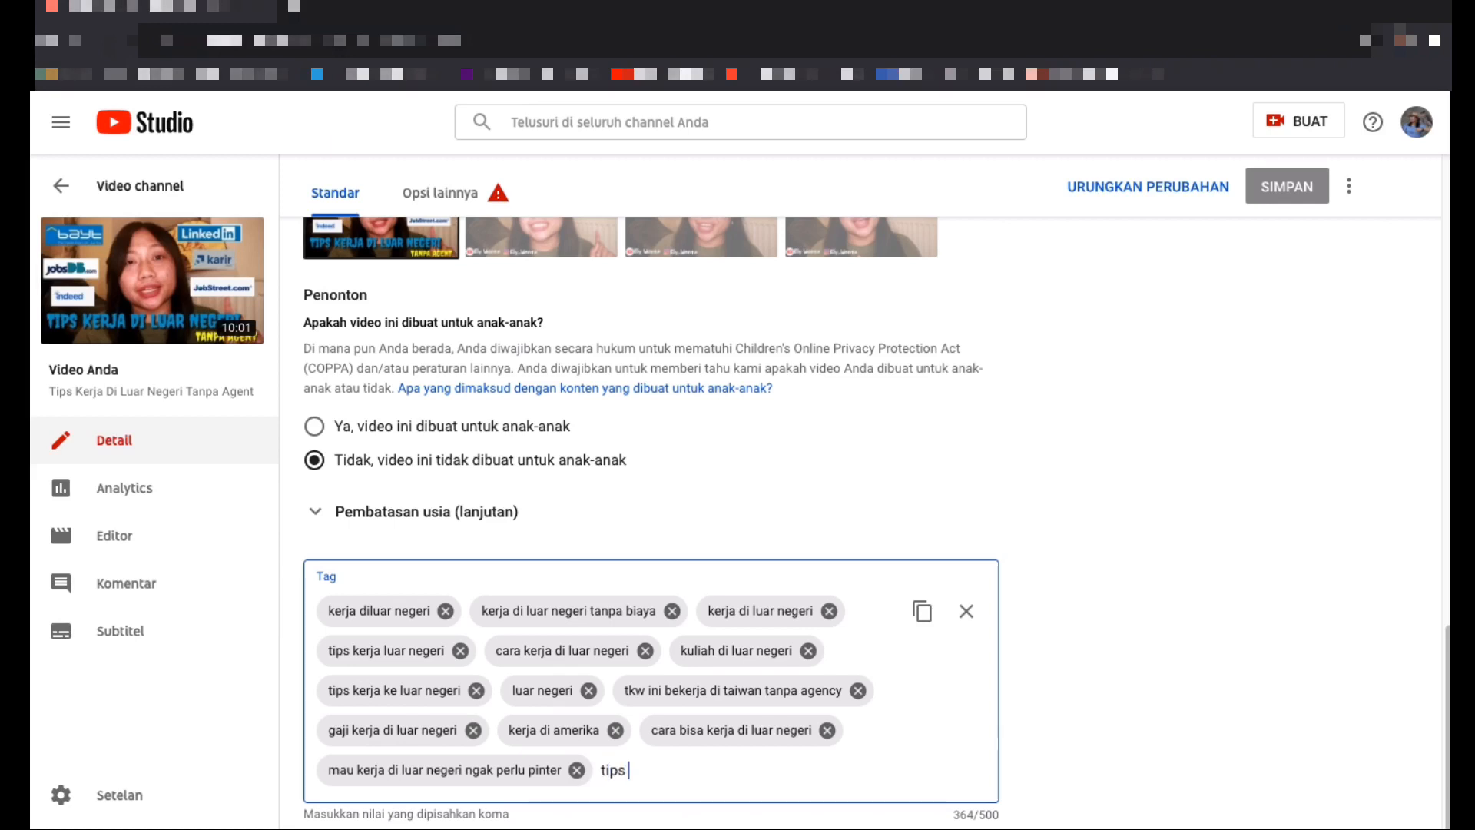
type("dan trik ker")
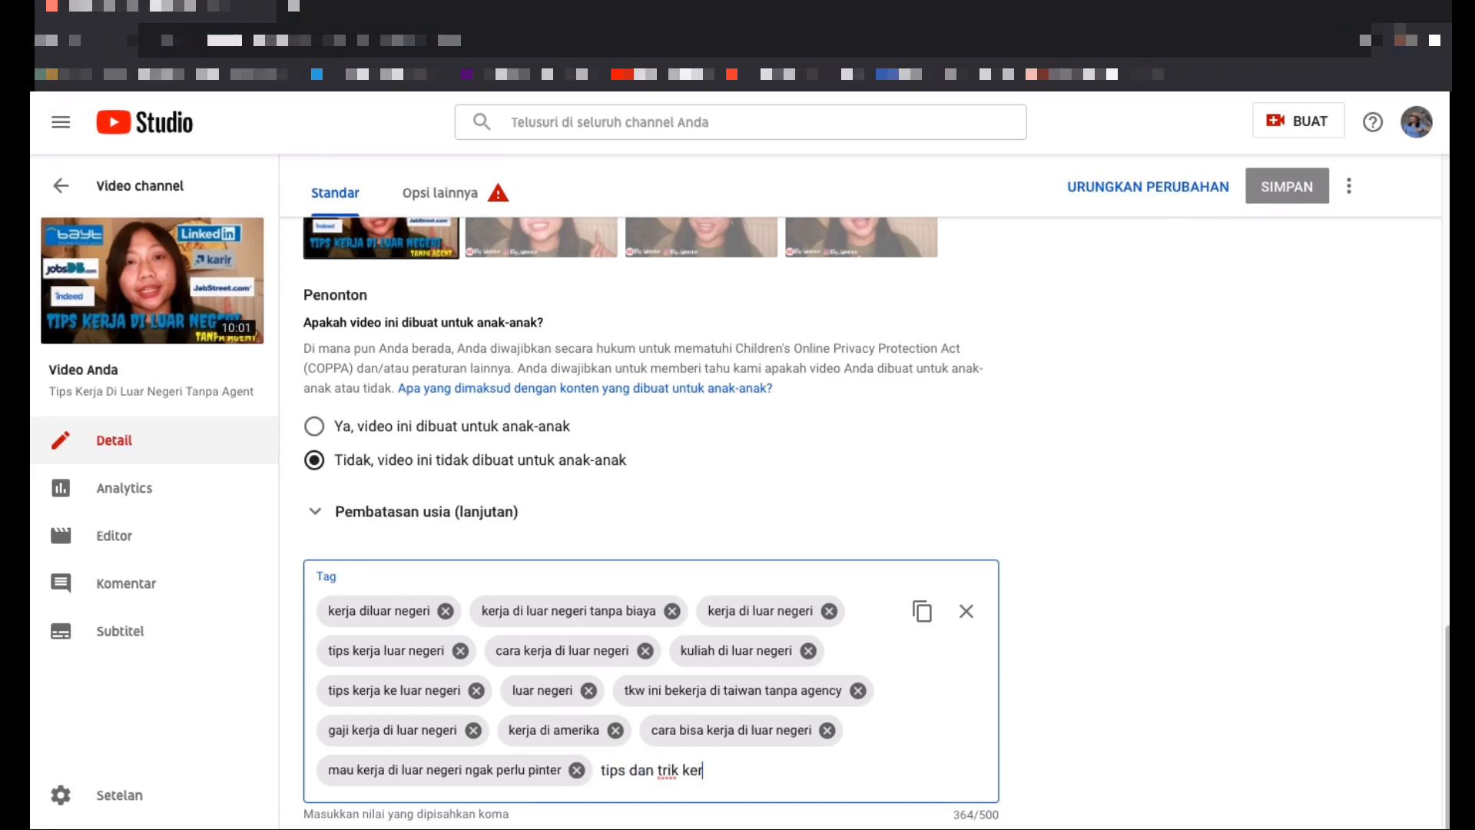
type("ja di")
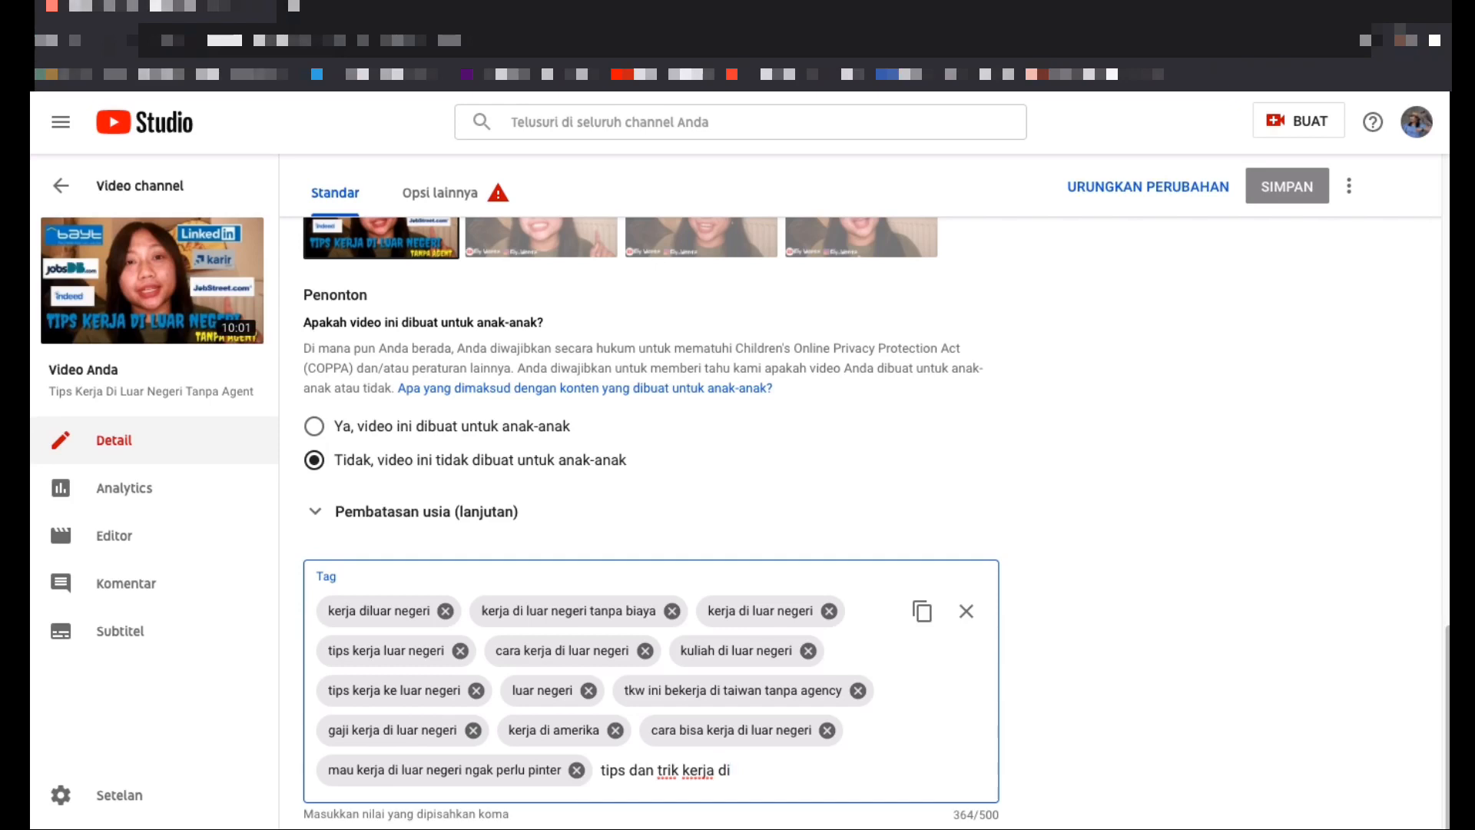
type("luar negeri")
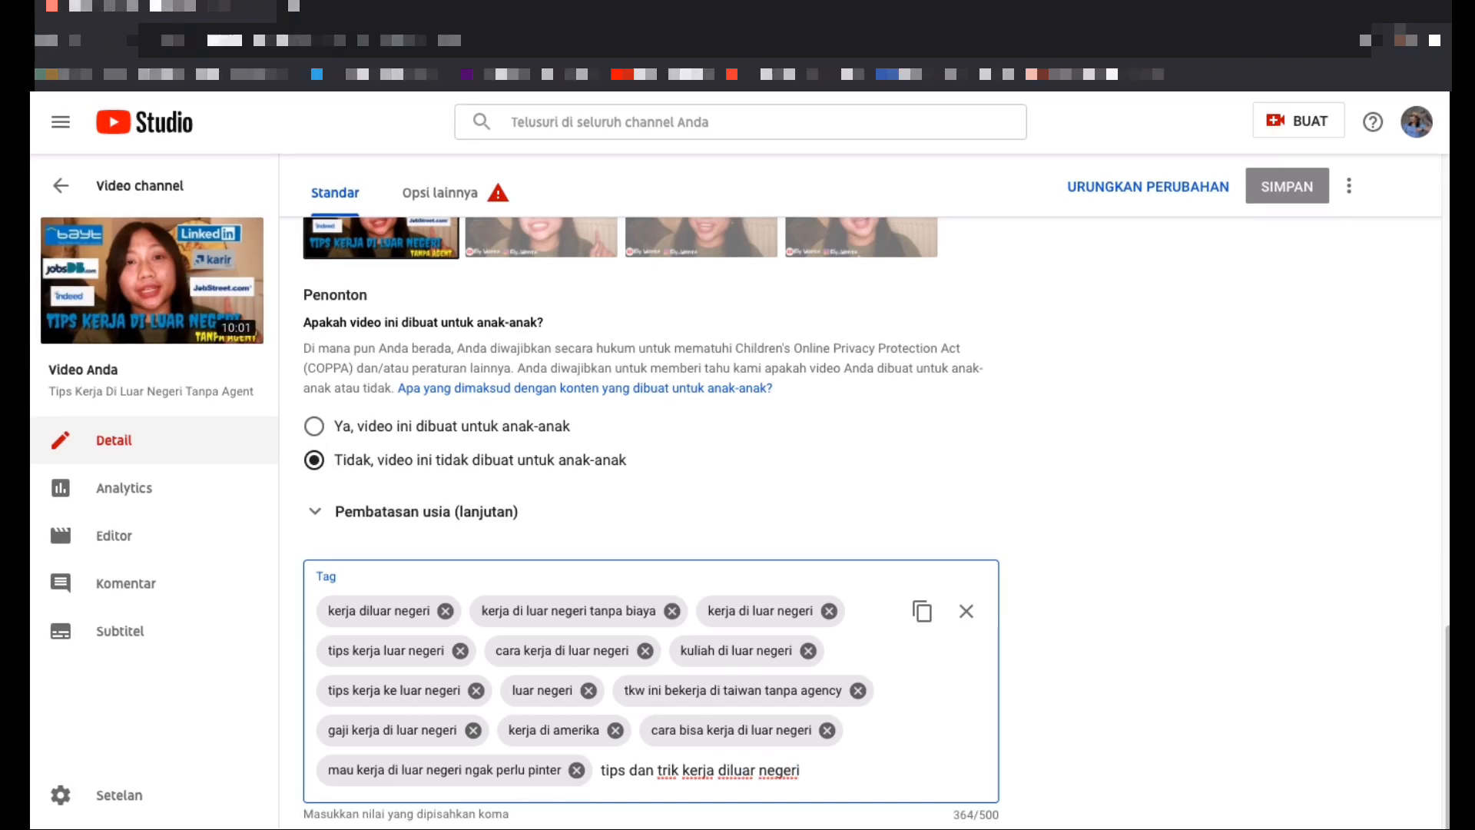
key("Return")
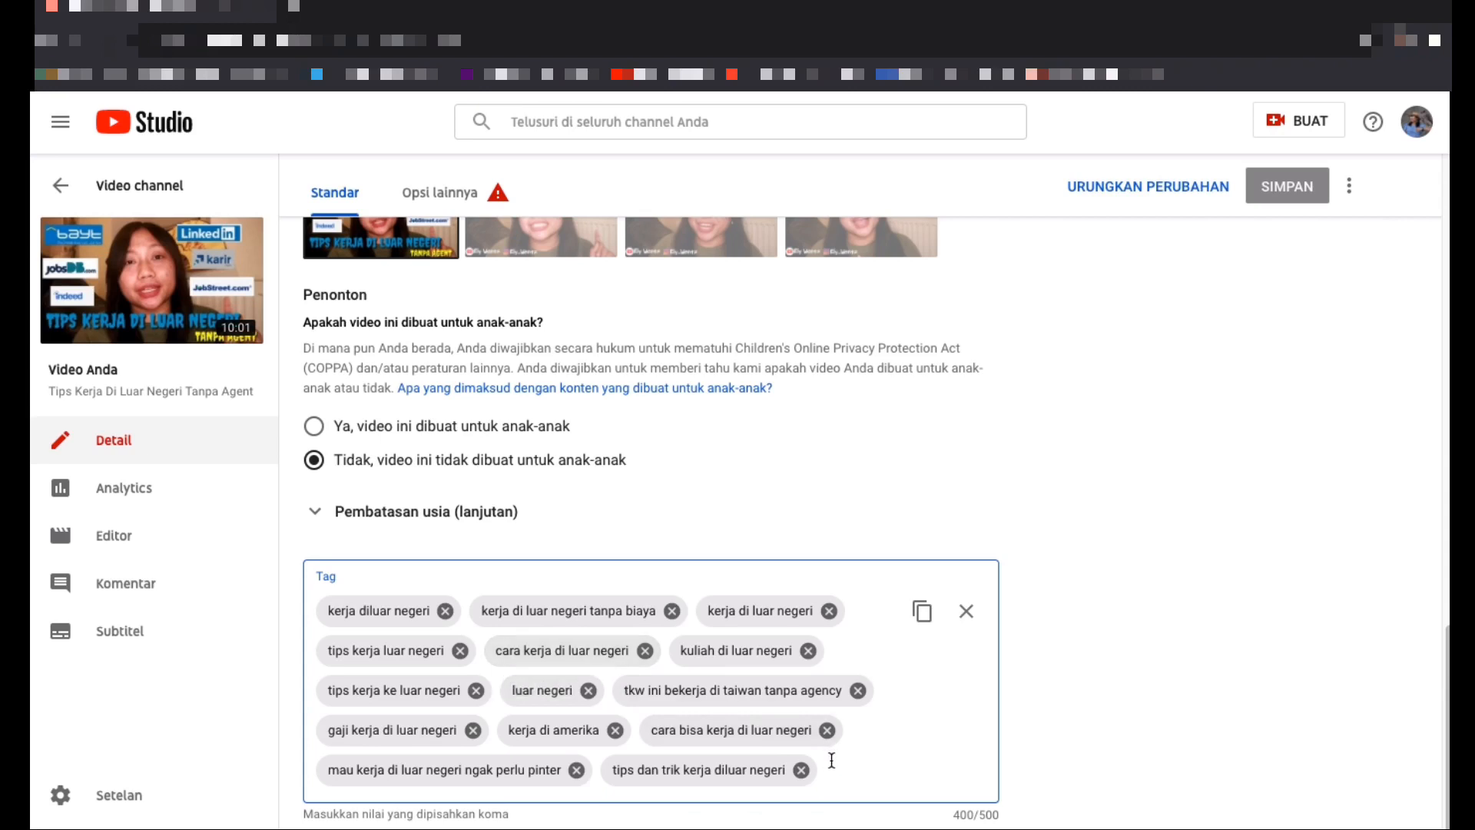
- Add "cara kerja ke luar negeri" as another tag of the video
type("cara")
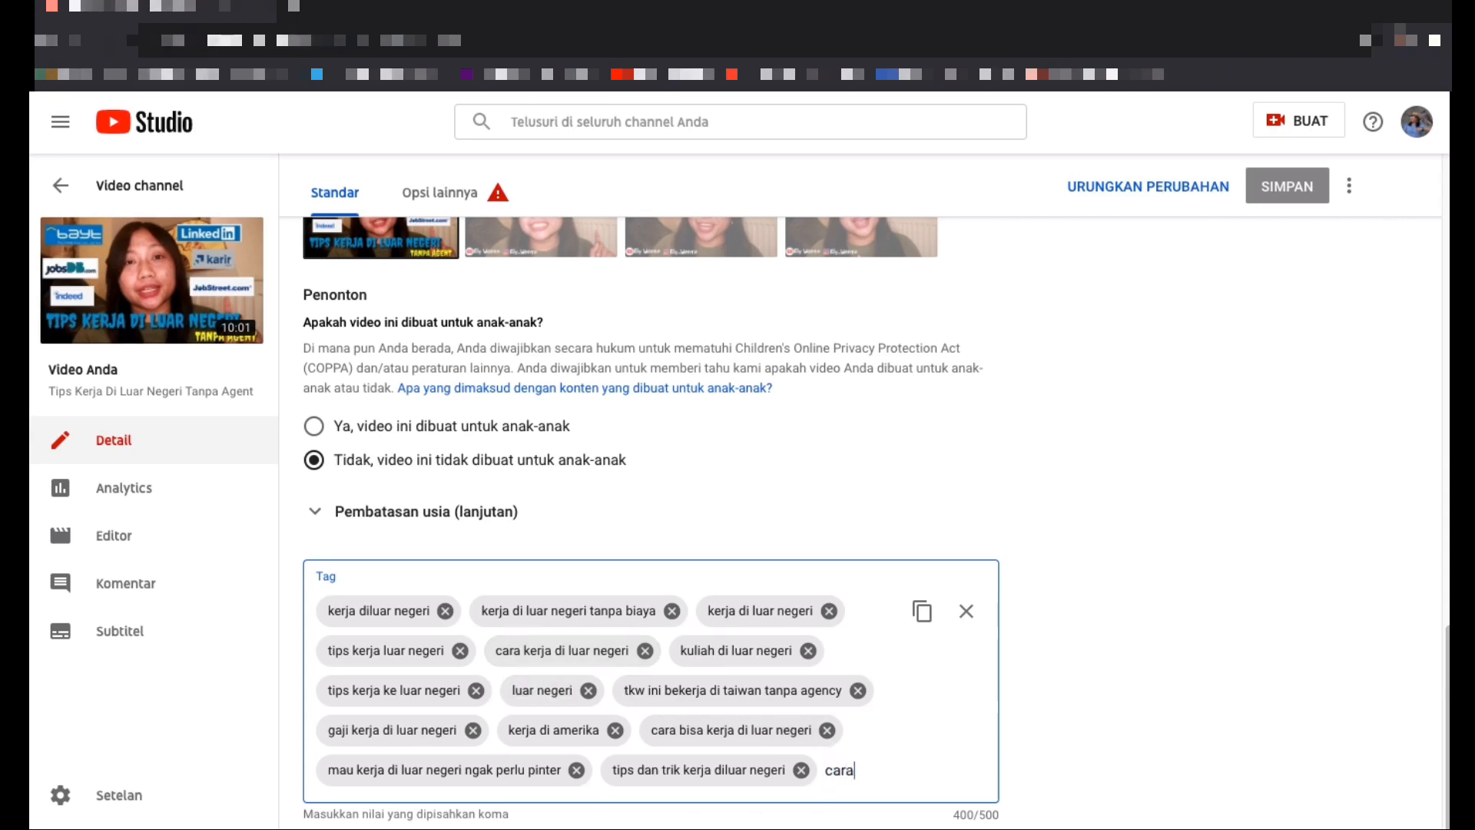
type(" kerja ")
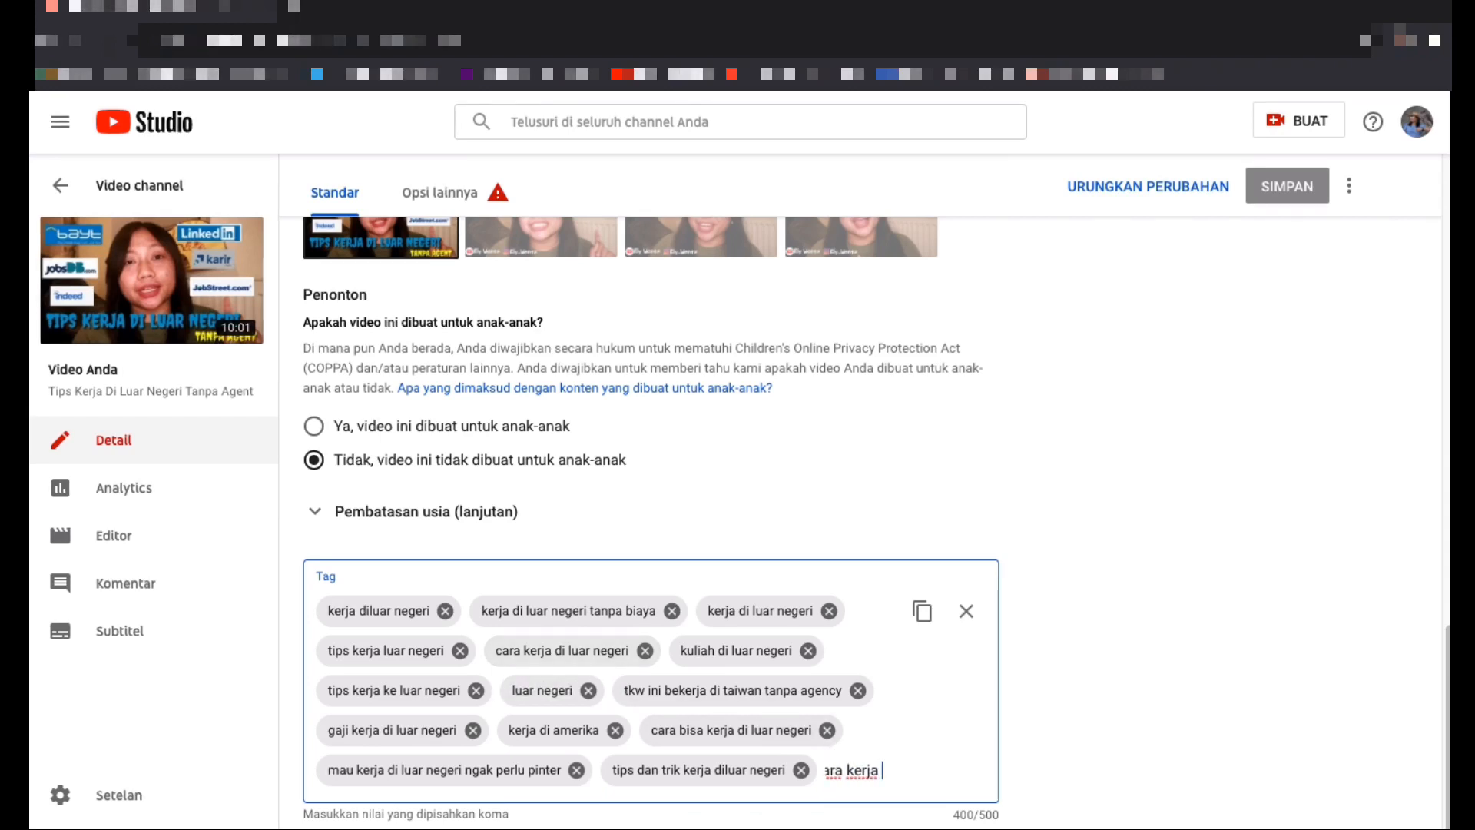
type("ke luar negeri")
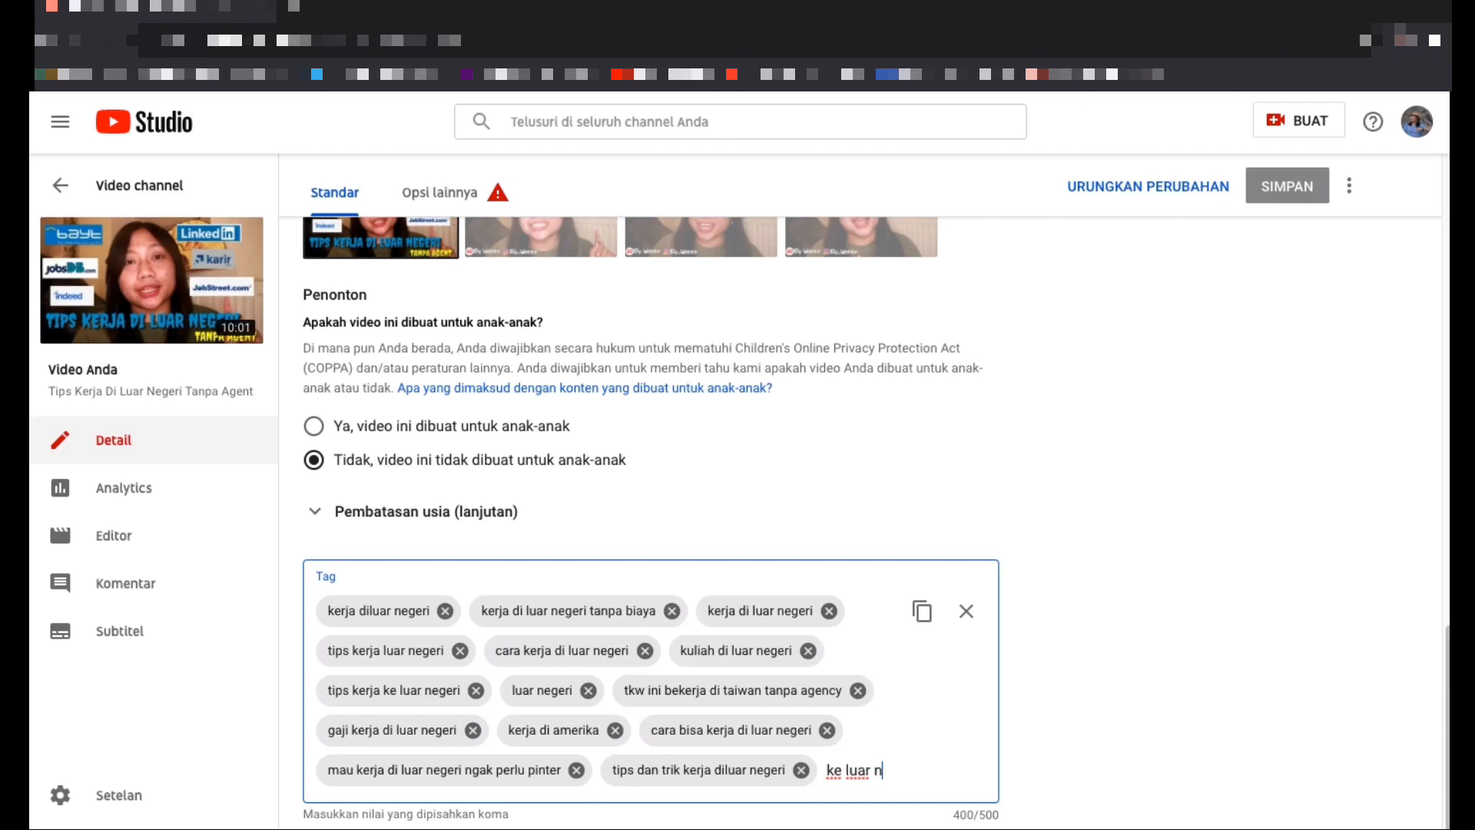
key("Return")
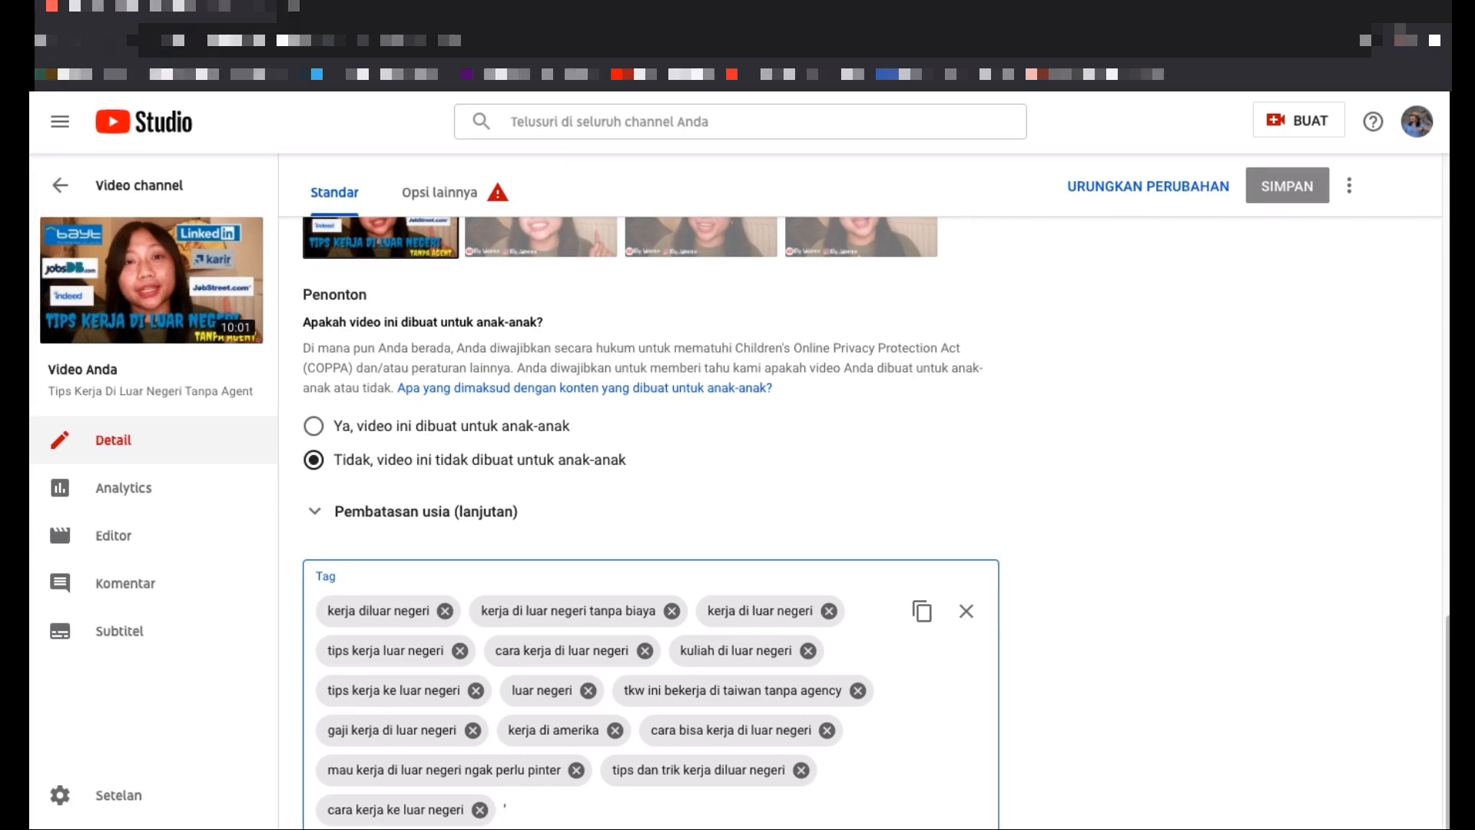
- Add the hashtag-style tag "#tips kuliah dan kerja di luar negeri" to the video
type("#")
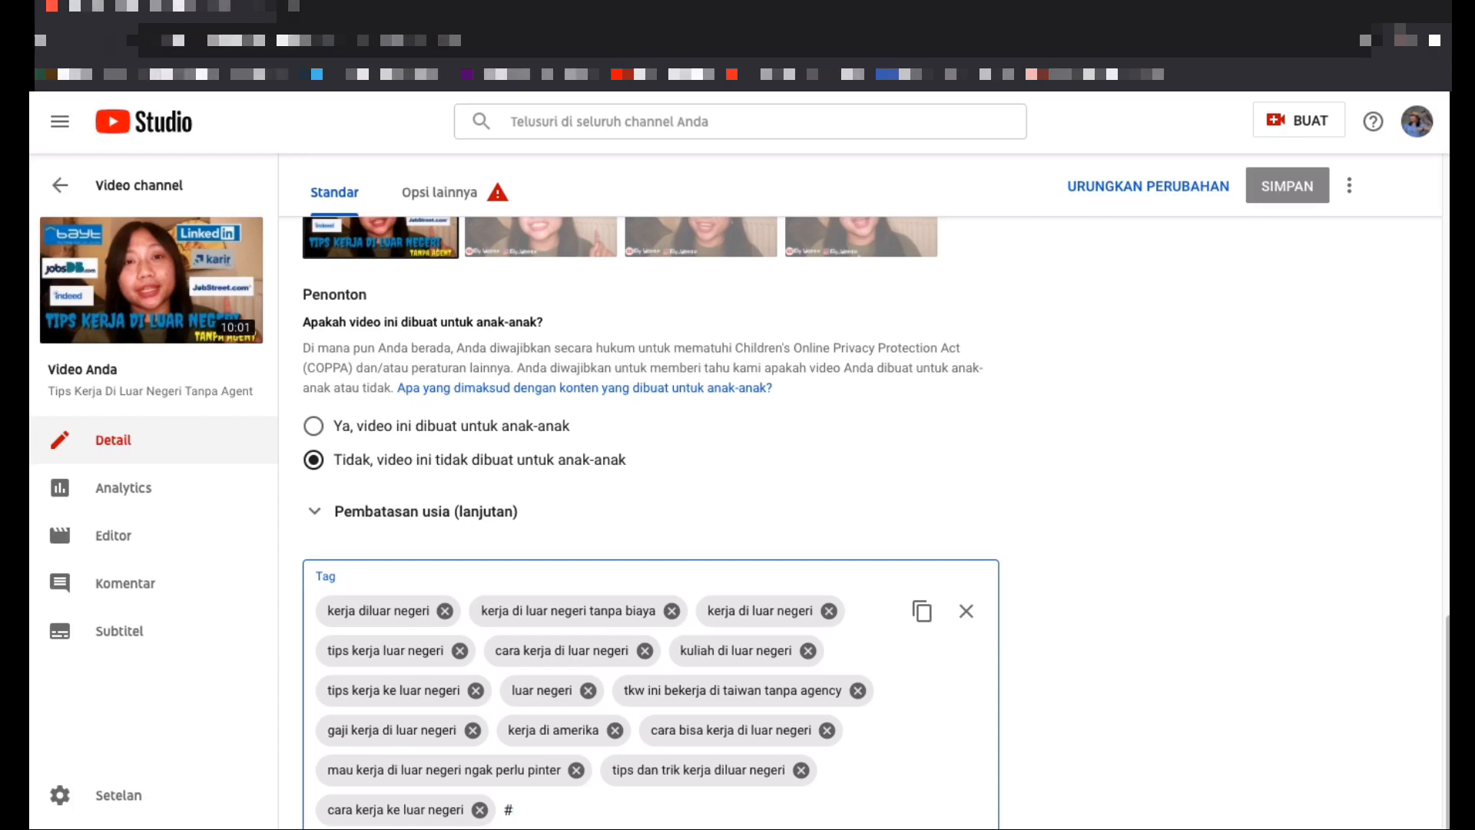
type("tips kuliah")
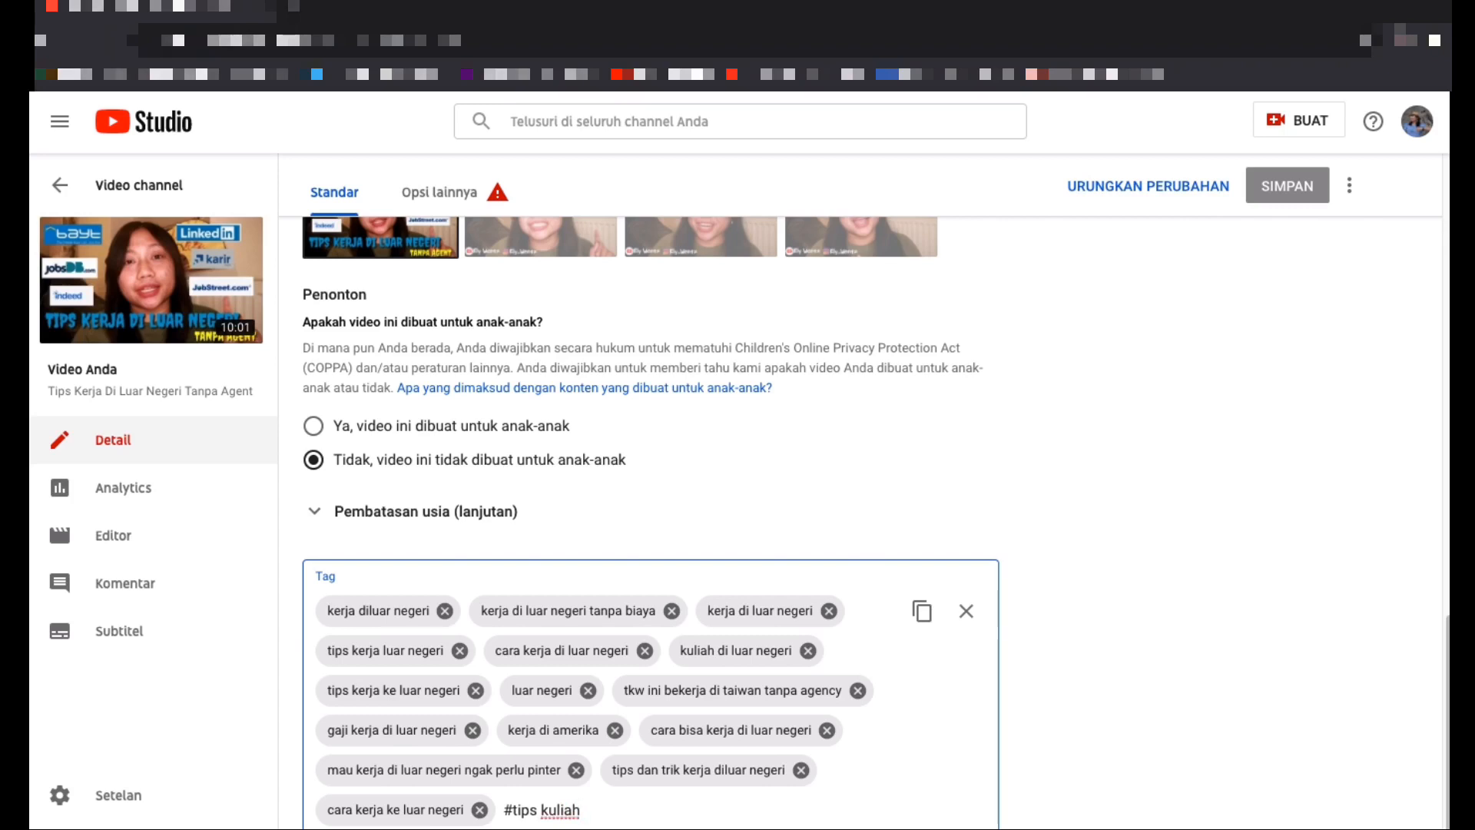
type(" dan kerja")
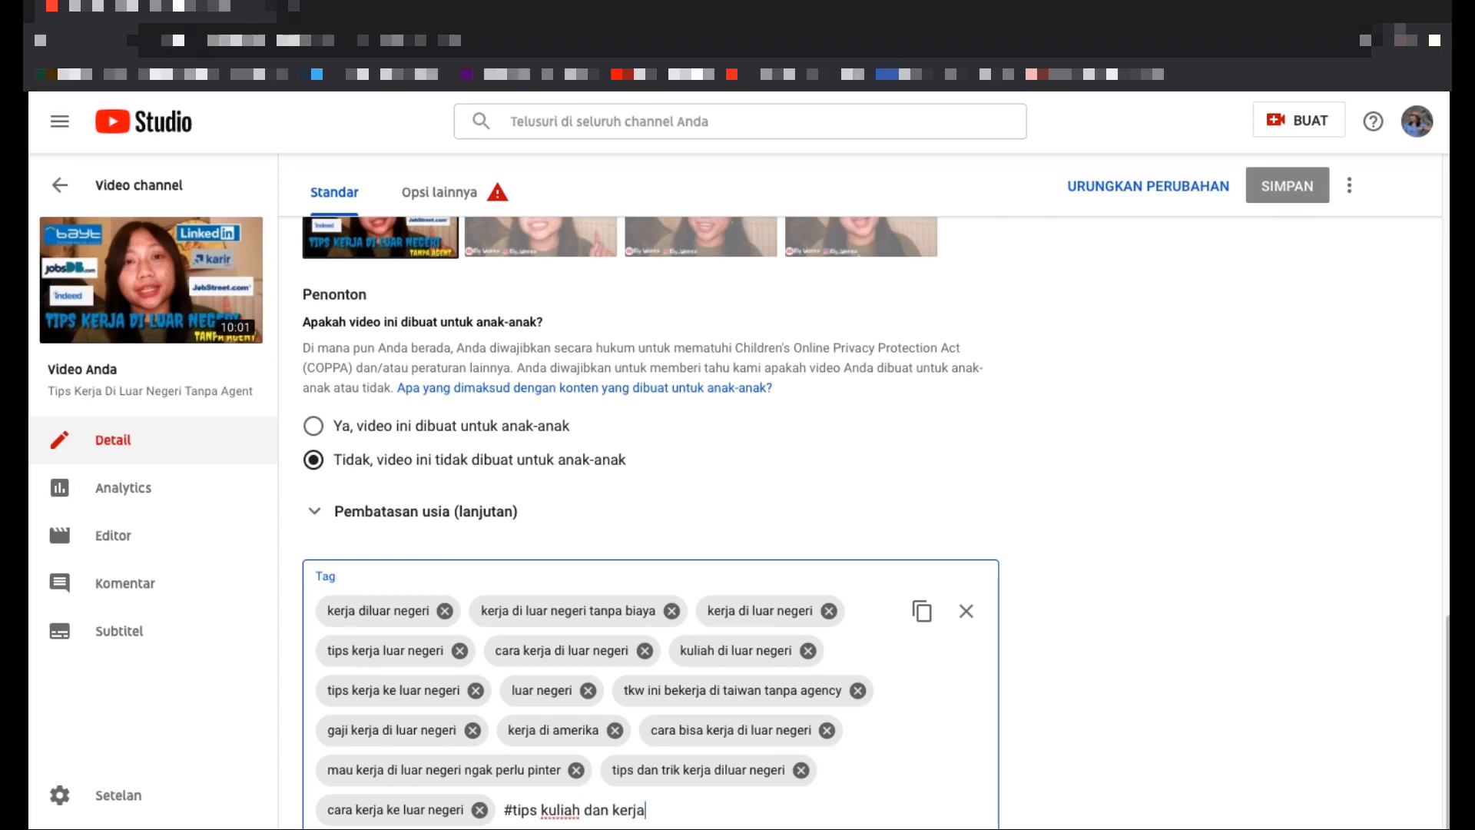
type(" di luar ")
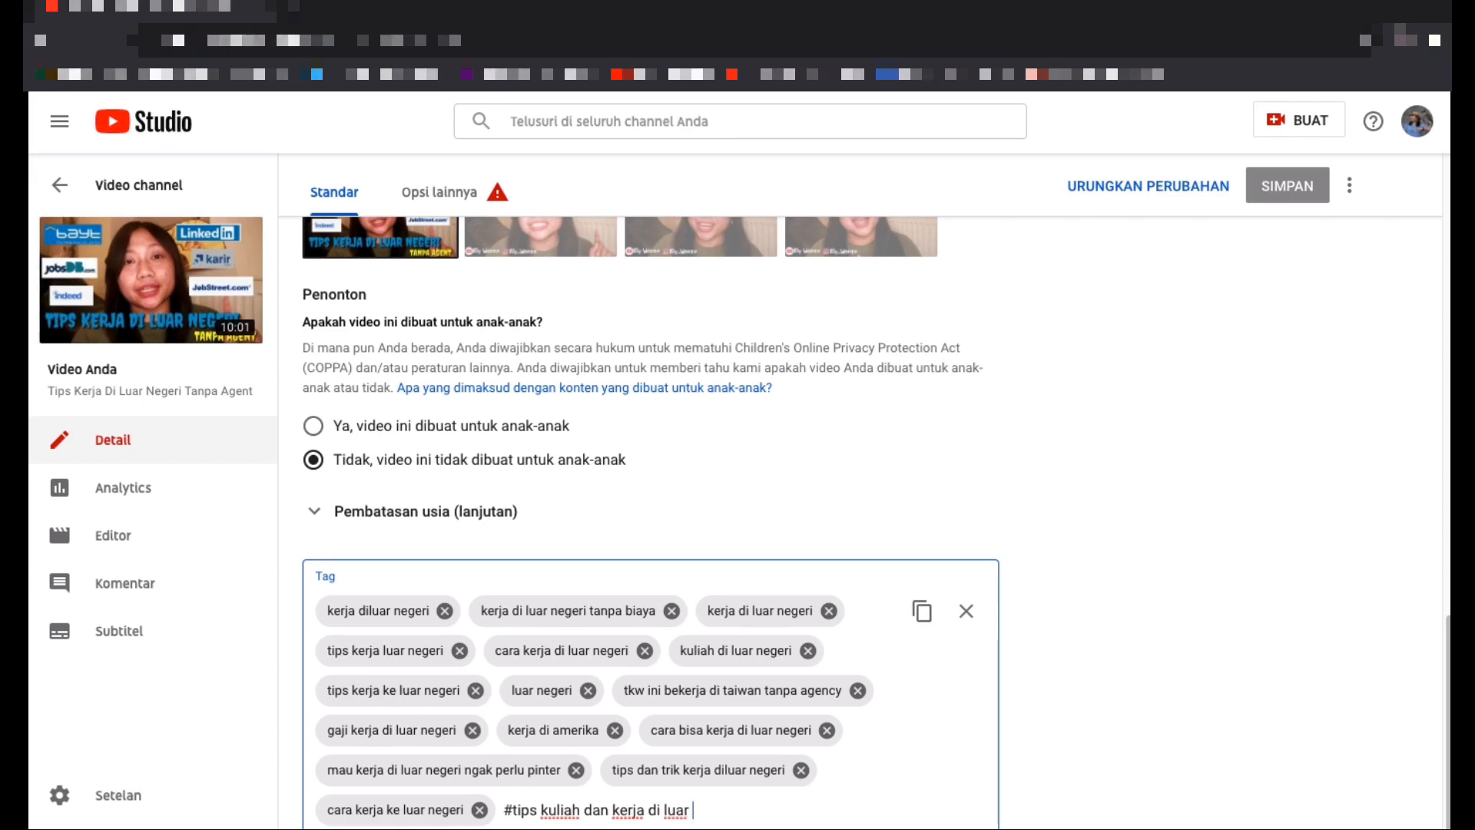
type("negeri")
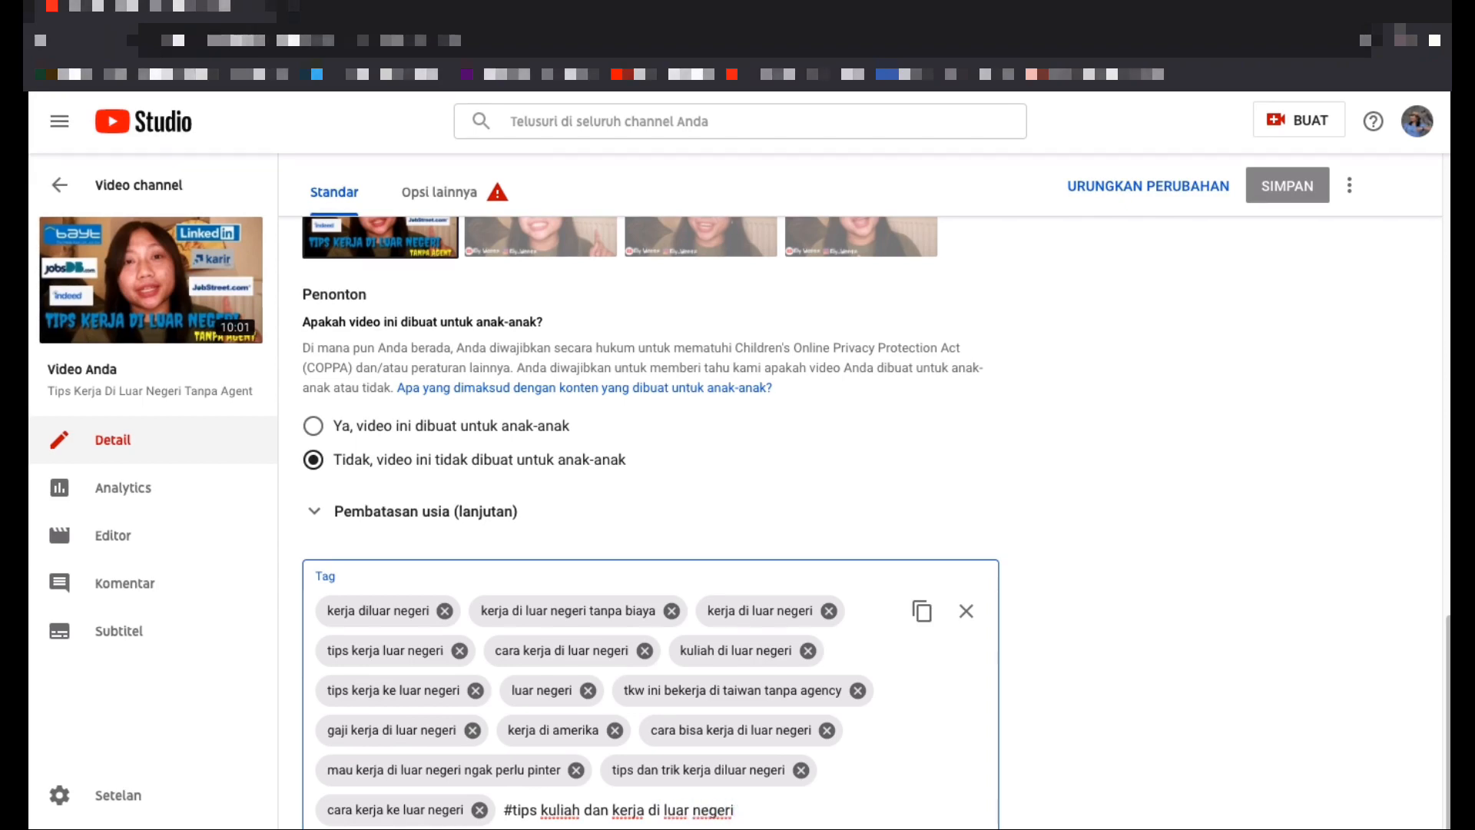
key("Return")
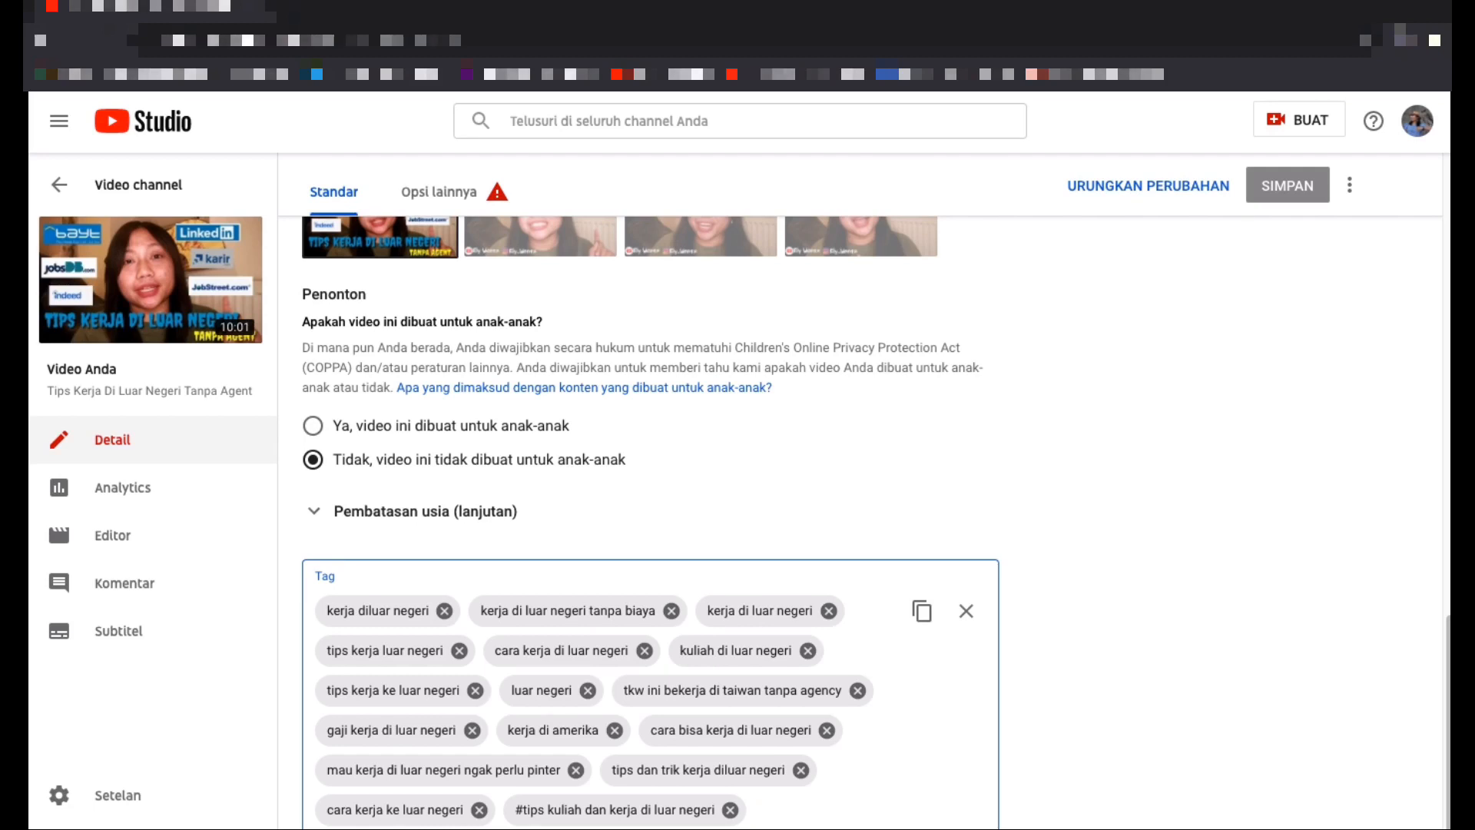
- Add the tag "lowongan kerja luar negeri" and try to save the video's changed details
type("lowongan")
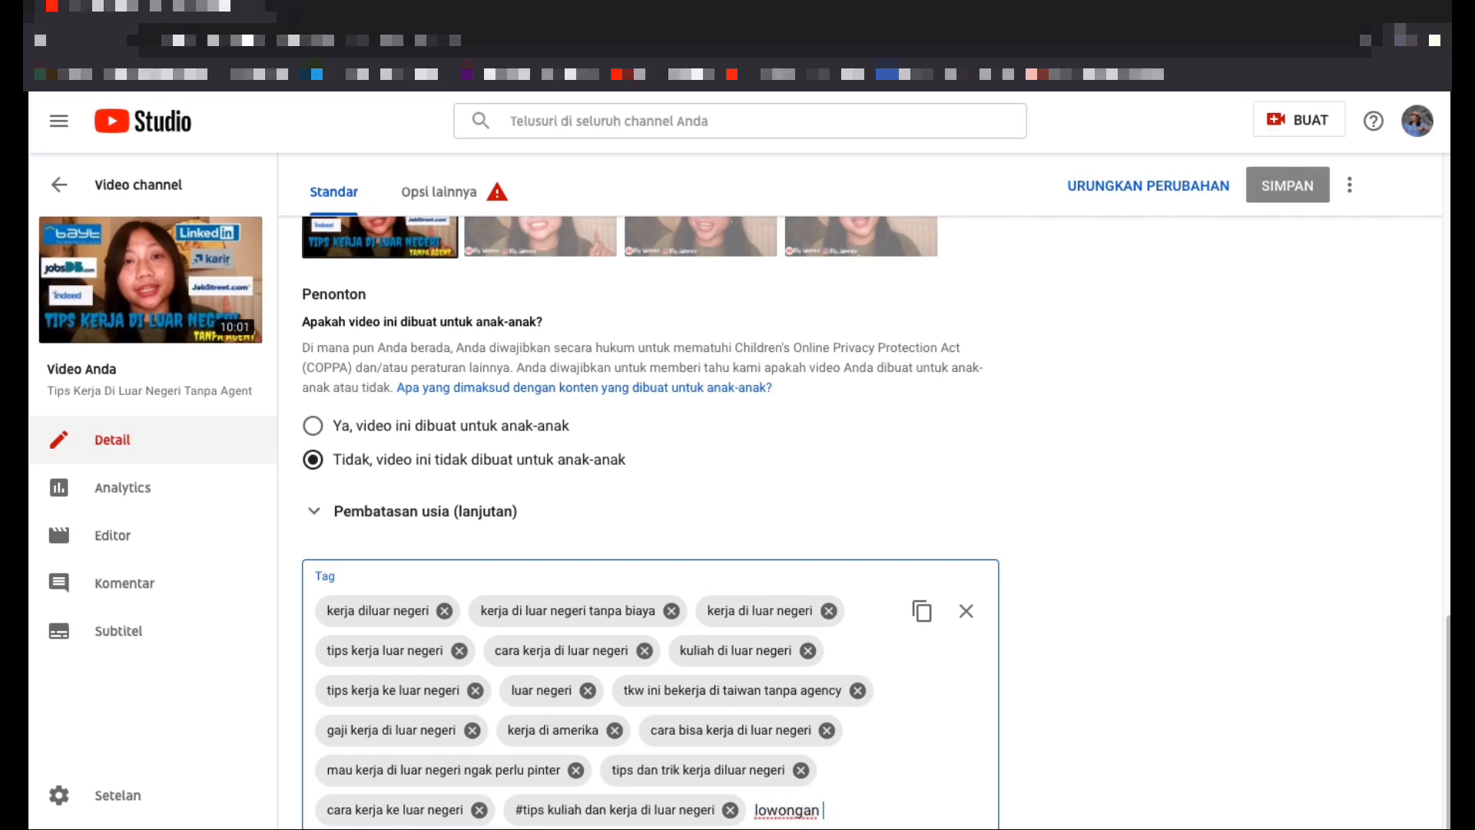
type(" kerj")
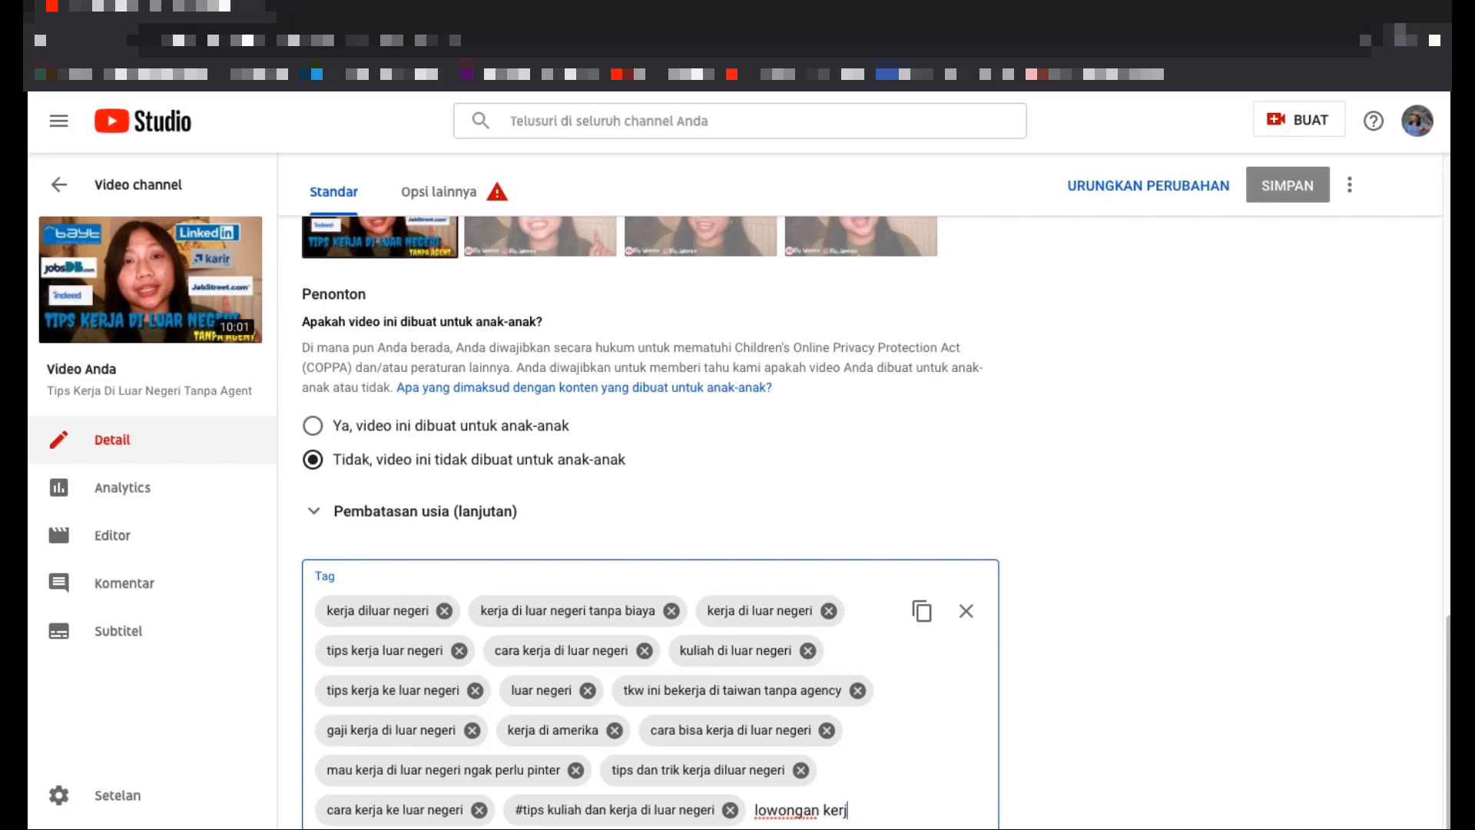
type("a luar negeri")
key("Return")
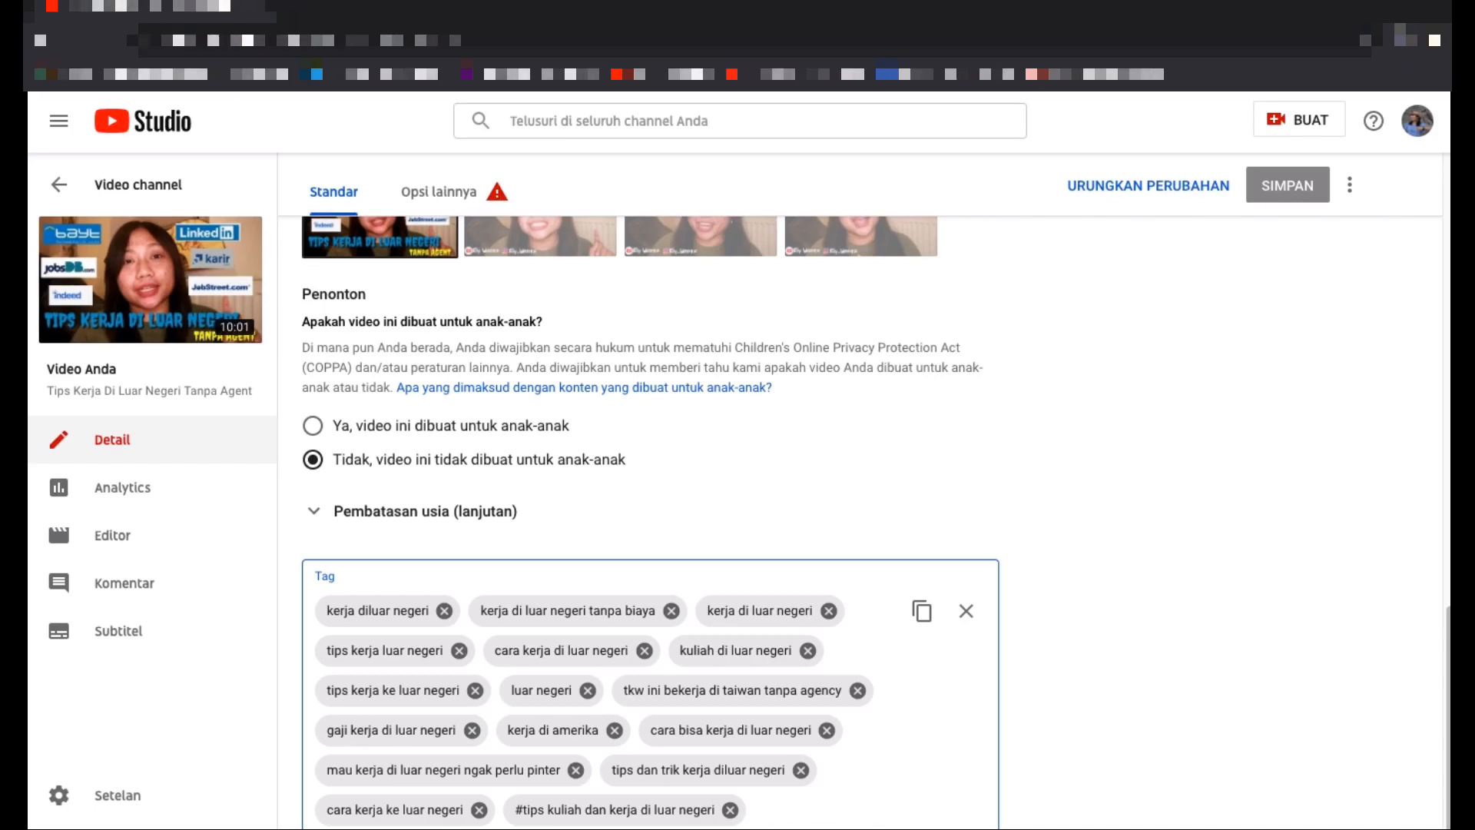
scroll(857, 751, "down", 1)
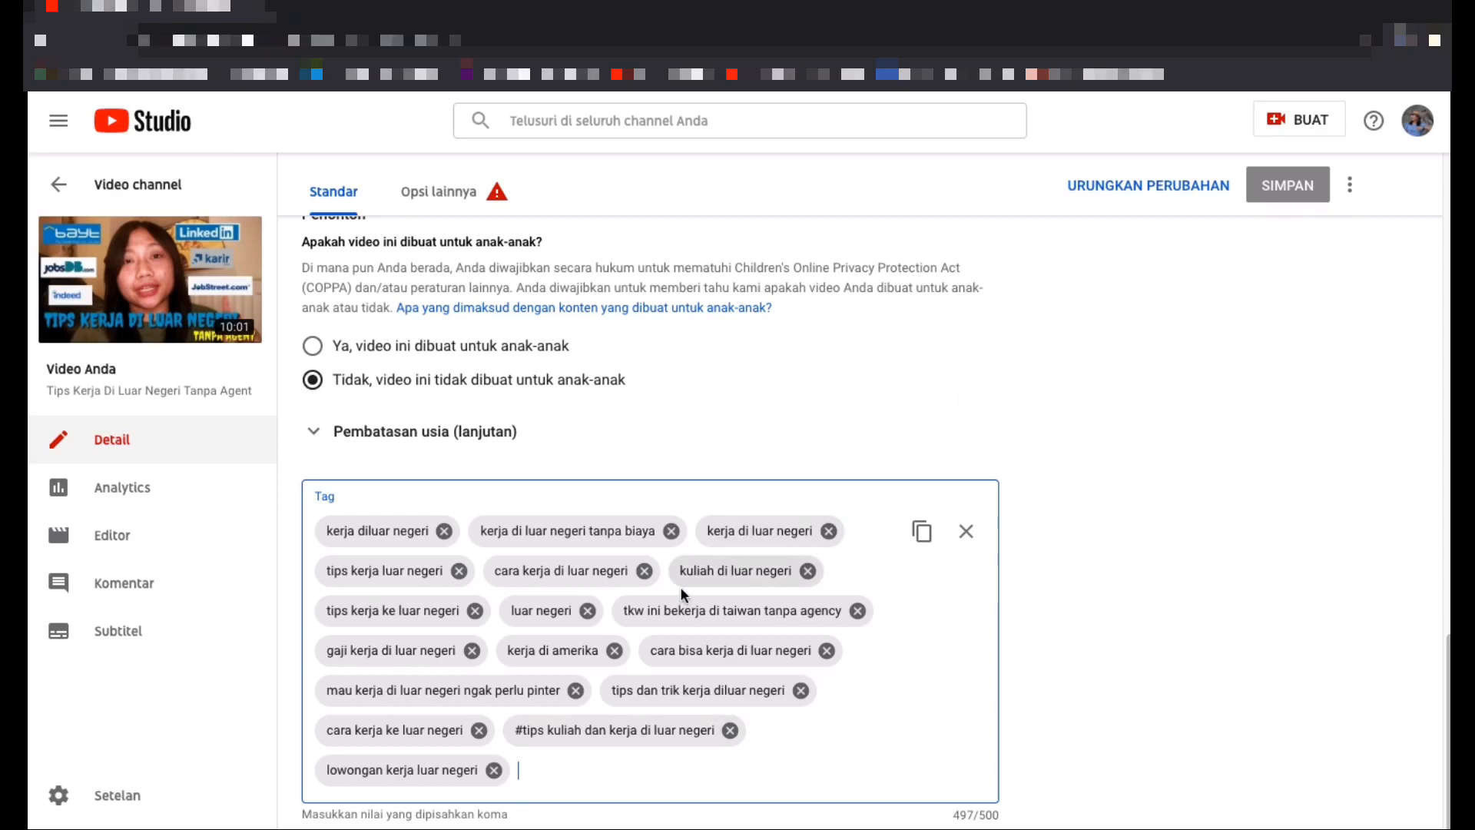
left_click(1283, 185)
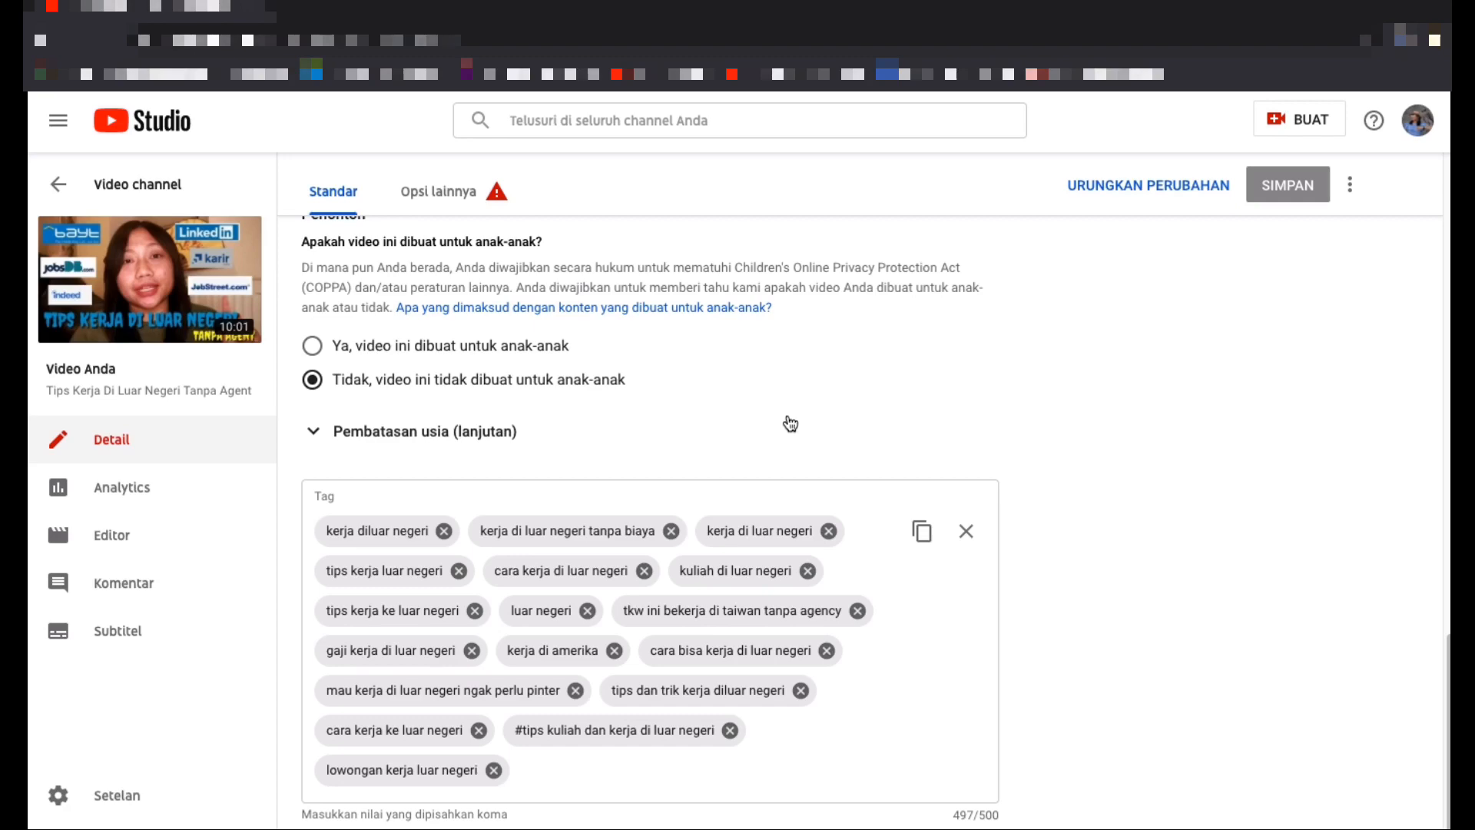
- Extend the "Groetjes" closing line of the video description so that it reads "Groetjes en Bedankt"
left_click_drag(1447, 669, 1447, 374)
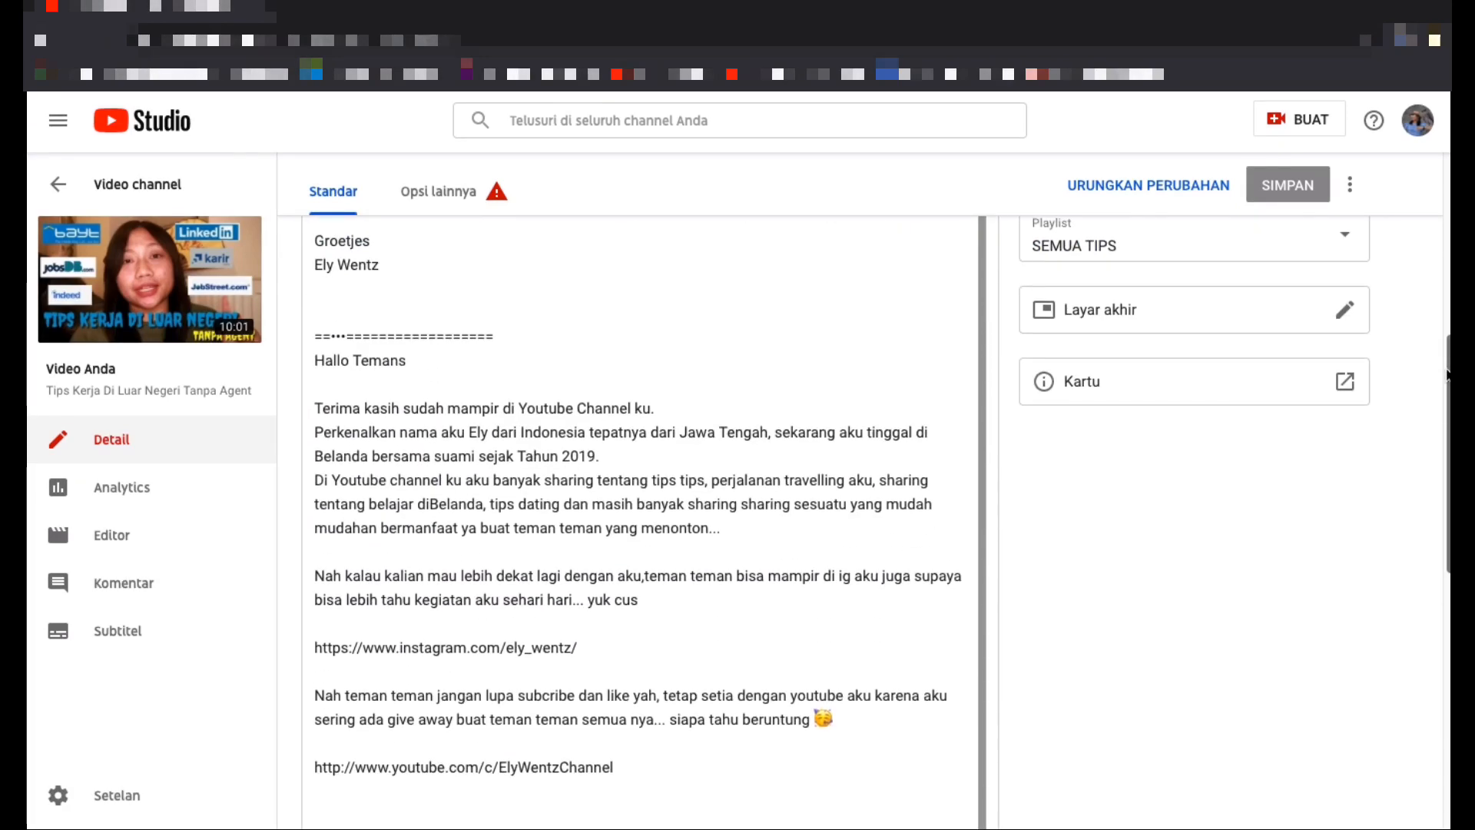
left_click(357, 316)
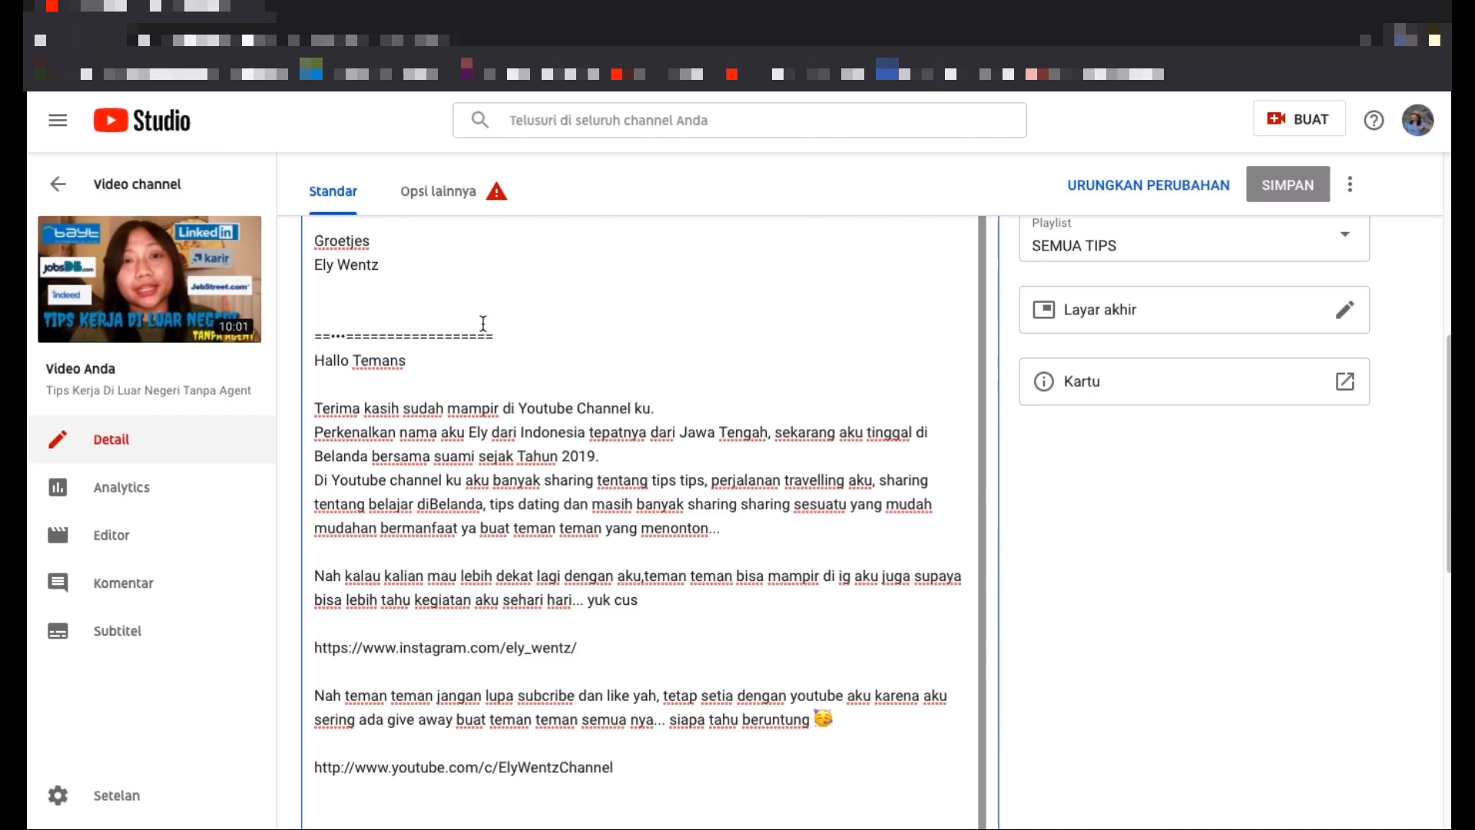
left_click(402, 238)
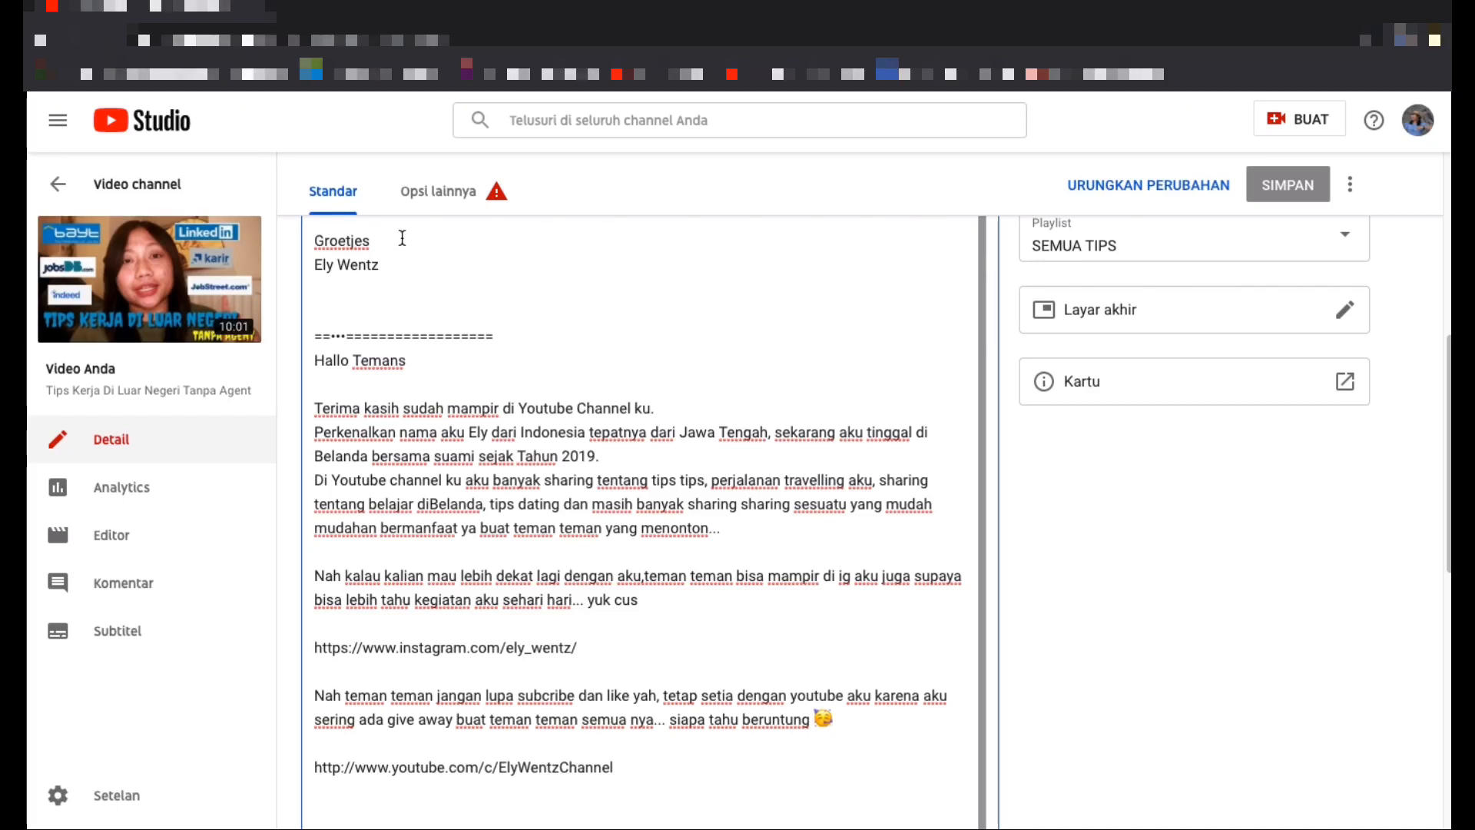
type("and tot")
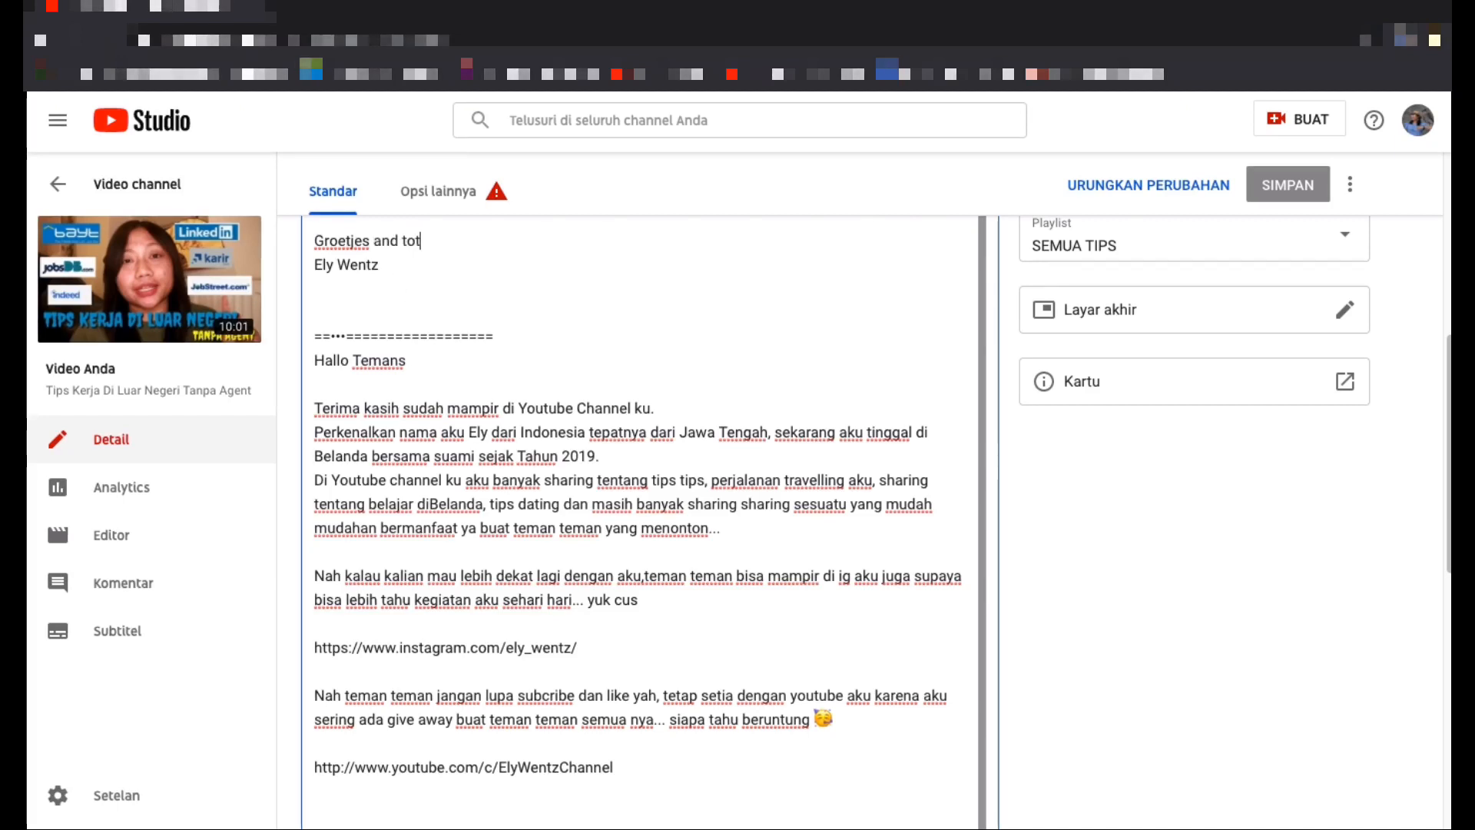
key("BackSpace")
key("BackSpace")
key("BackSpace")
type("tha")
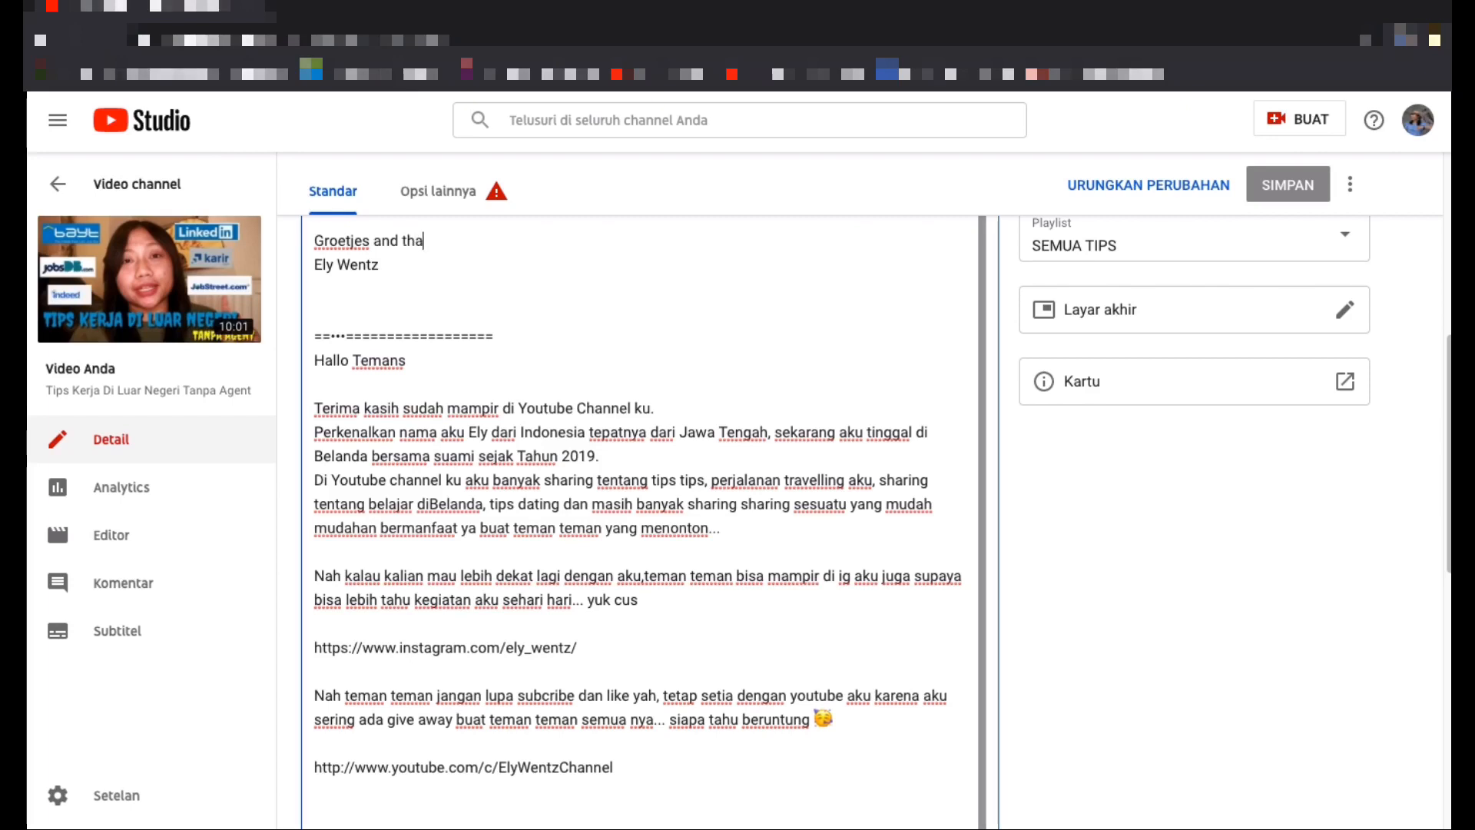
type("nk")
key("BackSpace")
key("BackSpace")
key("BackSpace")
key("BackSpace")
key("BackSpace")
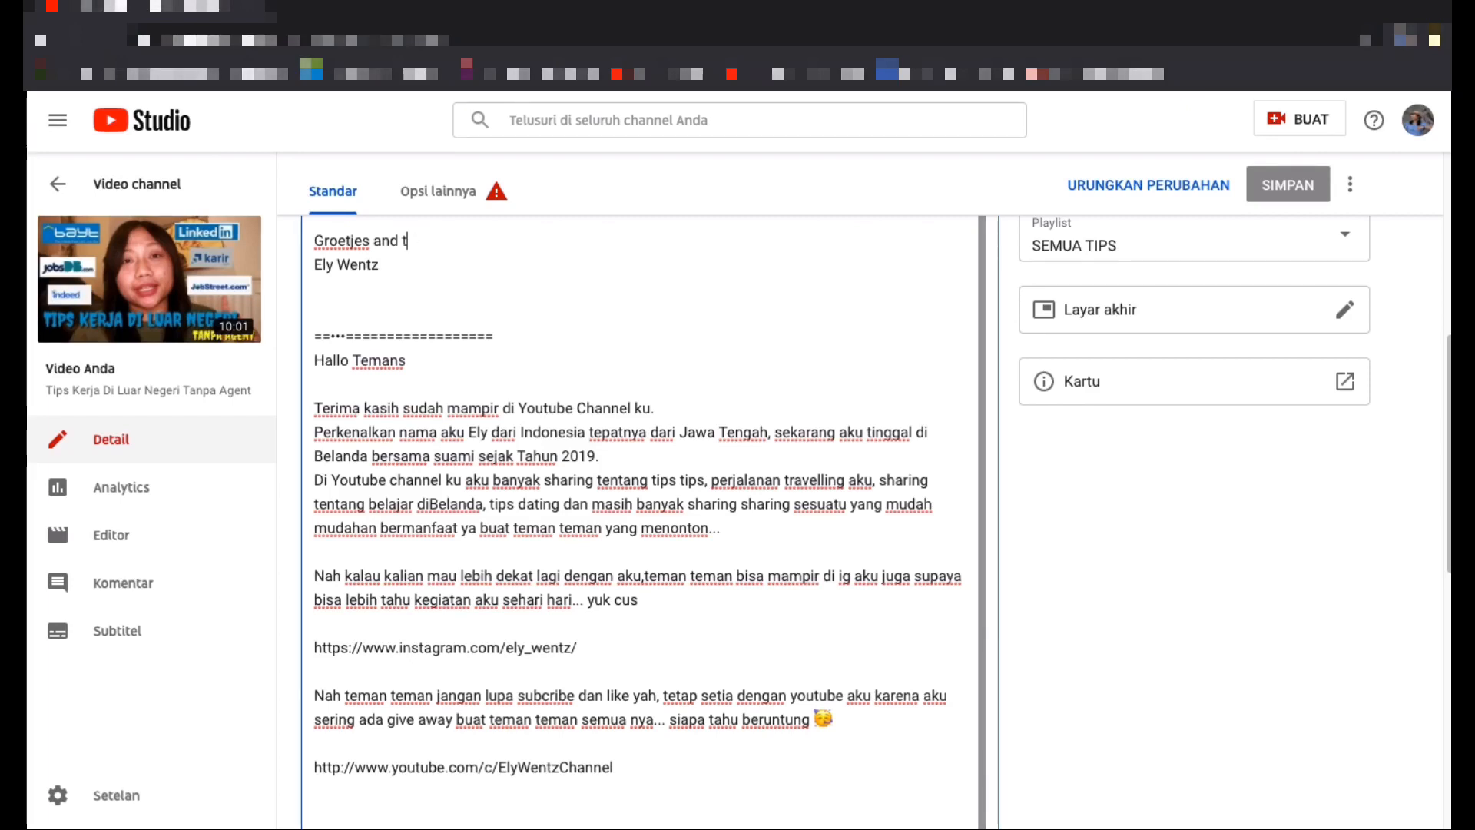
key("BackSpace")
key("BackSpace")
key("BackSpace")
type("e")
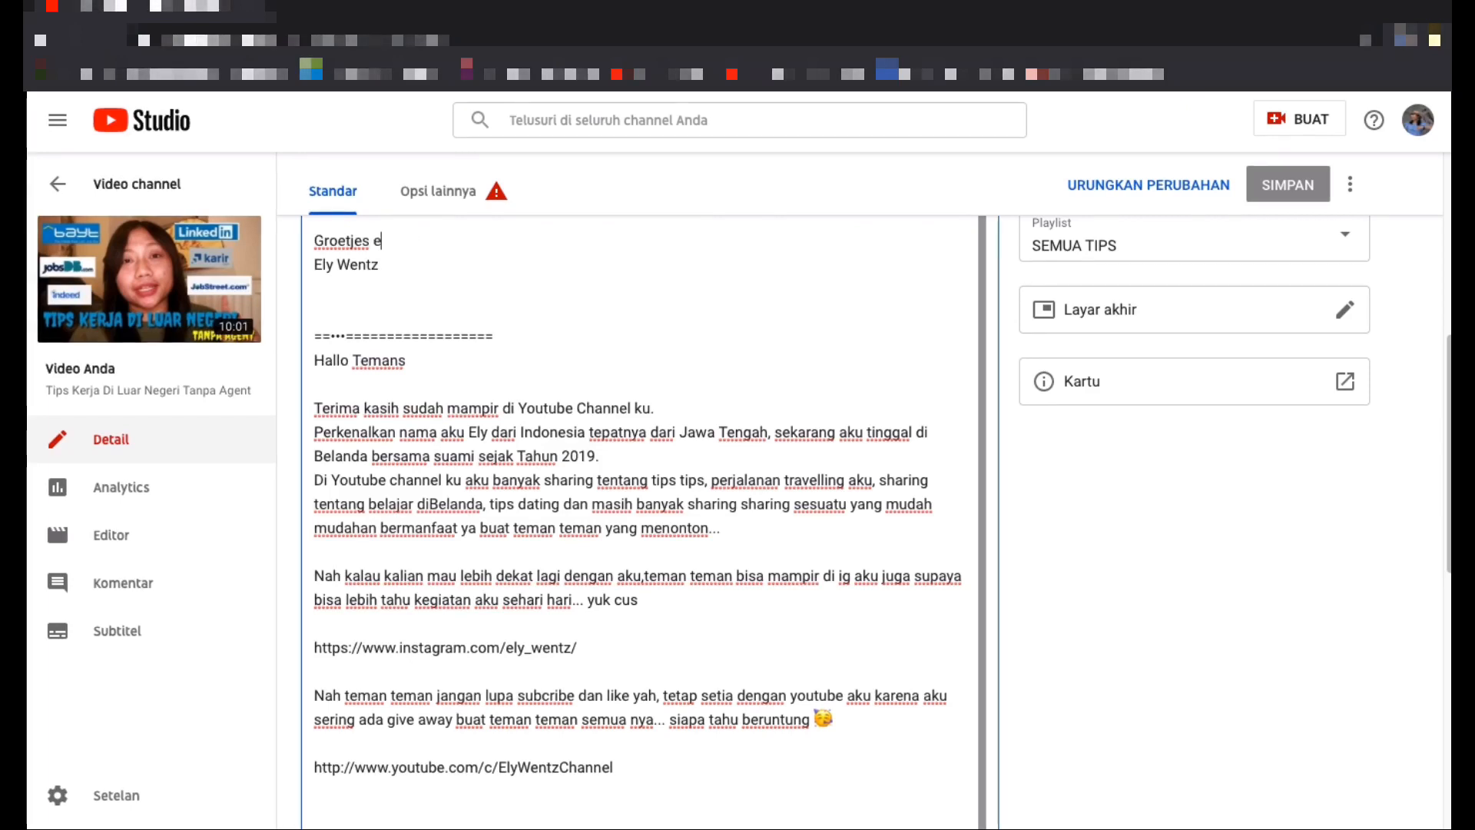
type("n Belanda")
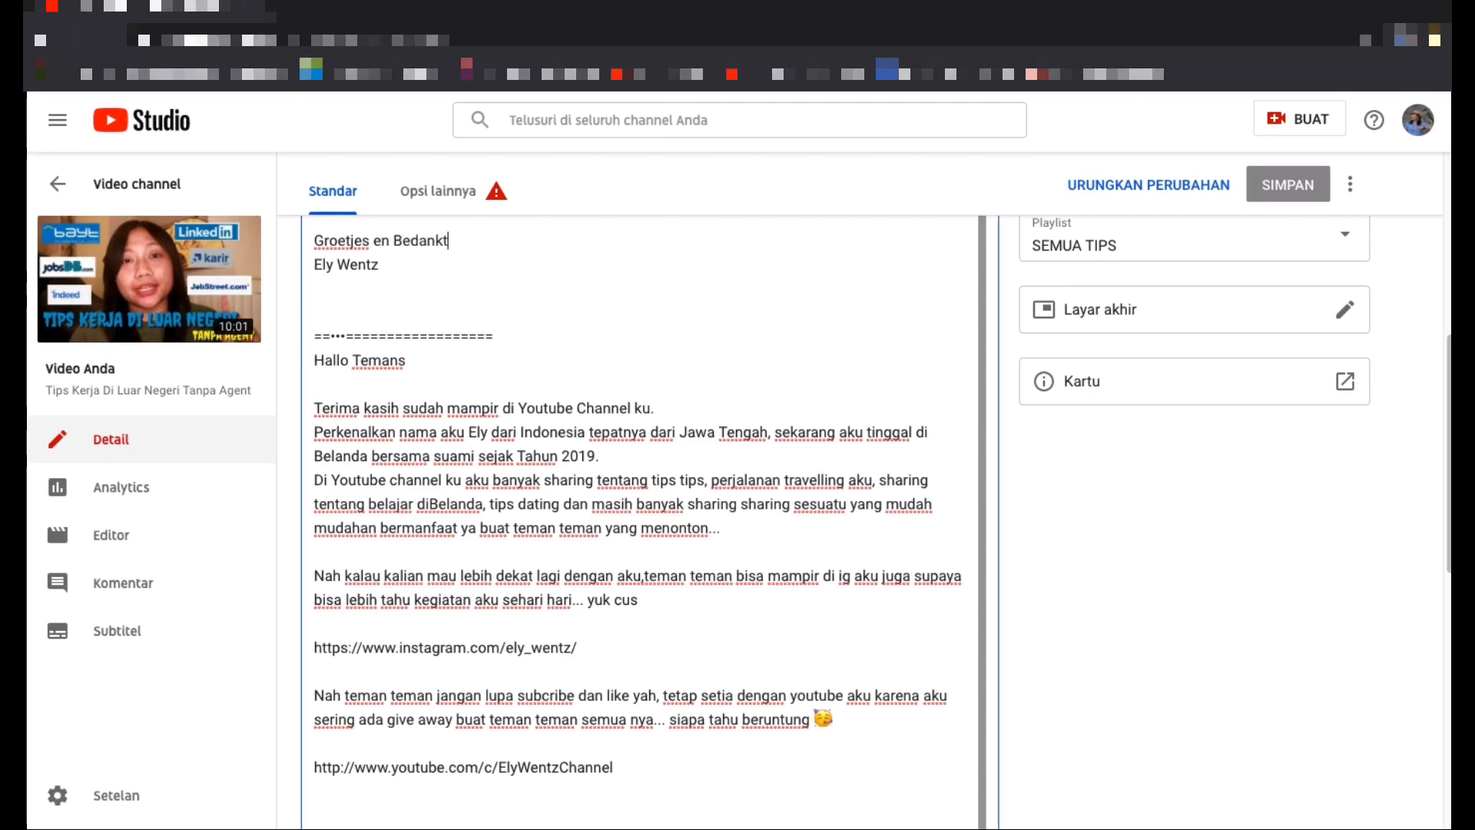
- Set the video language to Indonesia and the subtitle certification to "Konten ini tidak pernah ditayangkan di televisi di Amerika Serikat."
scroll(645, 461, "down", 1)
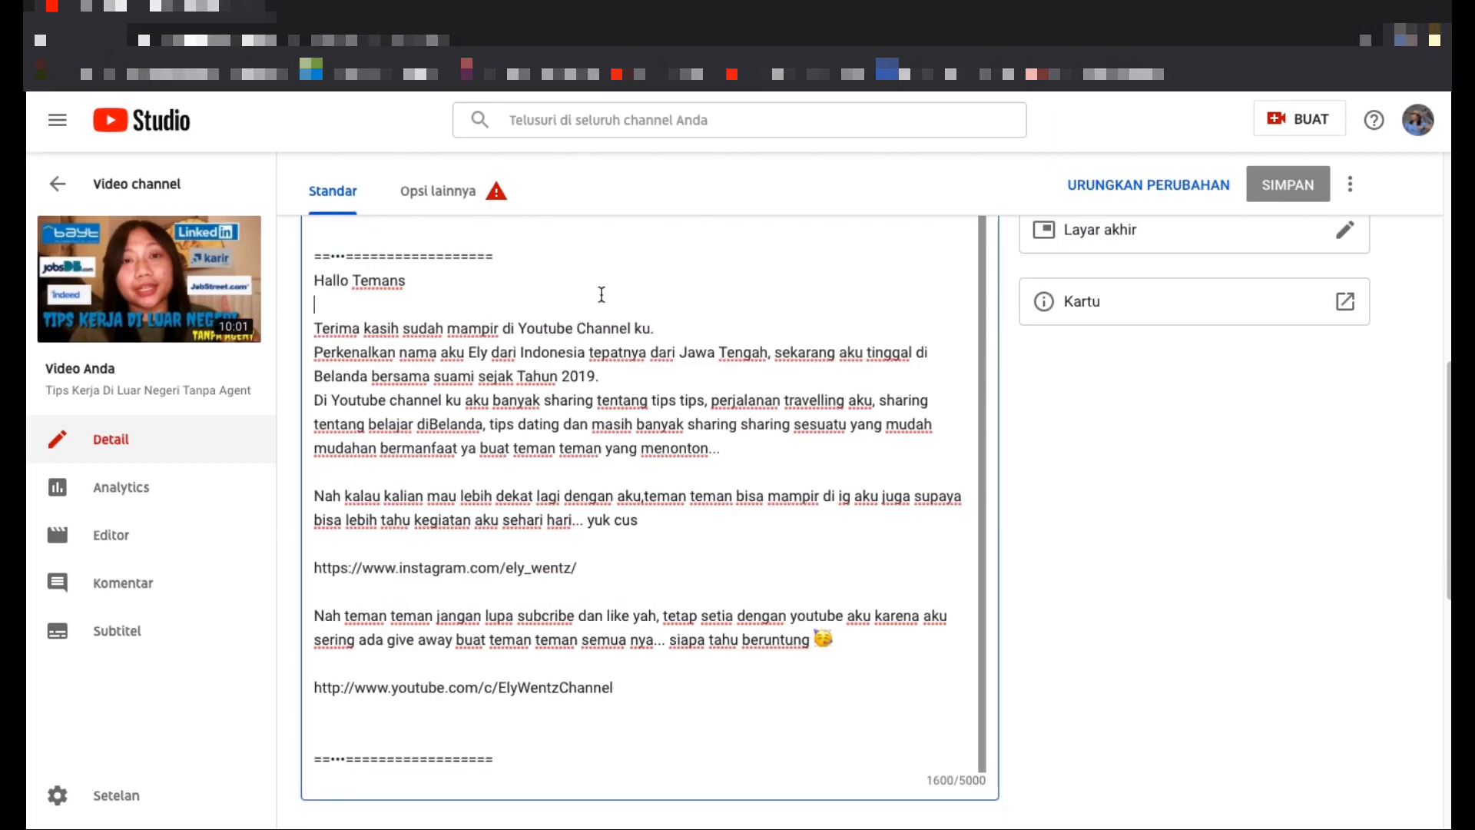
scroll(602, 295, "down", 10)
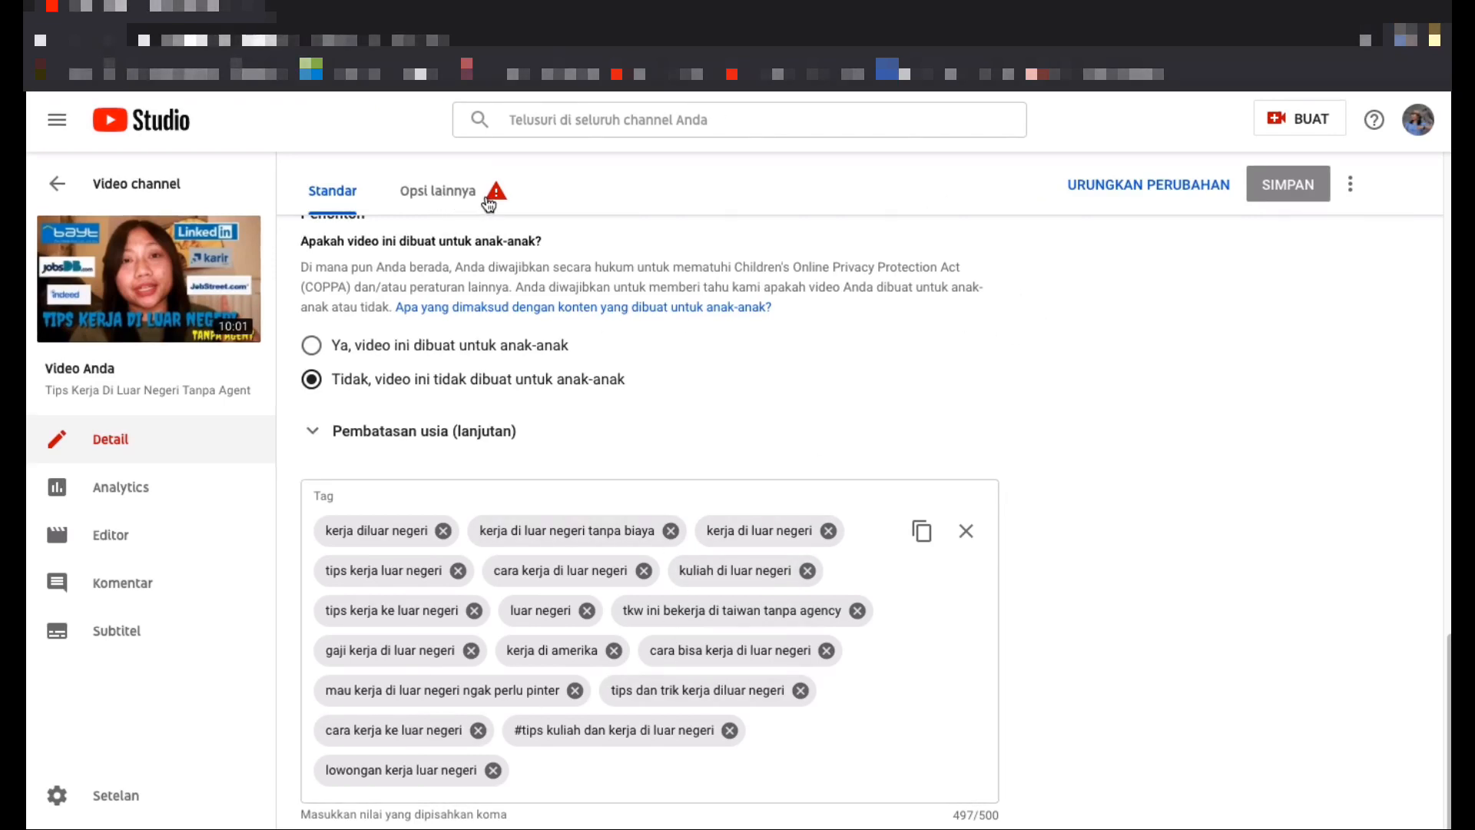
left_click(461, 193)
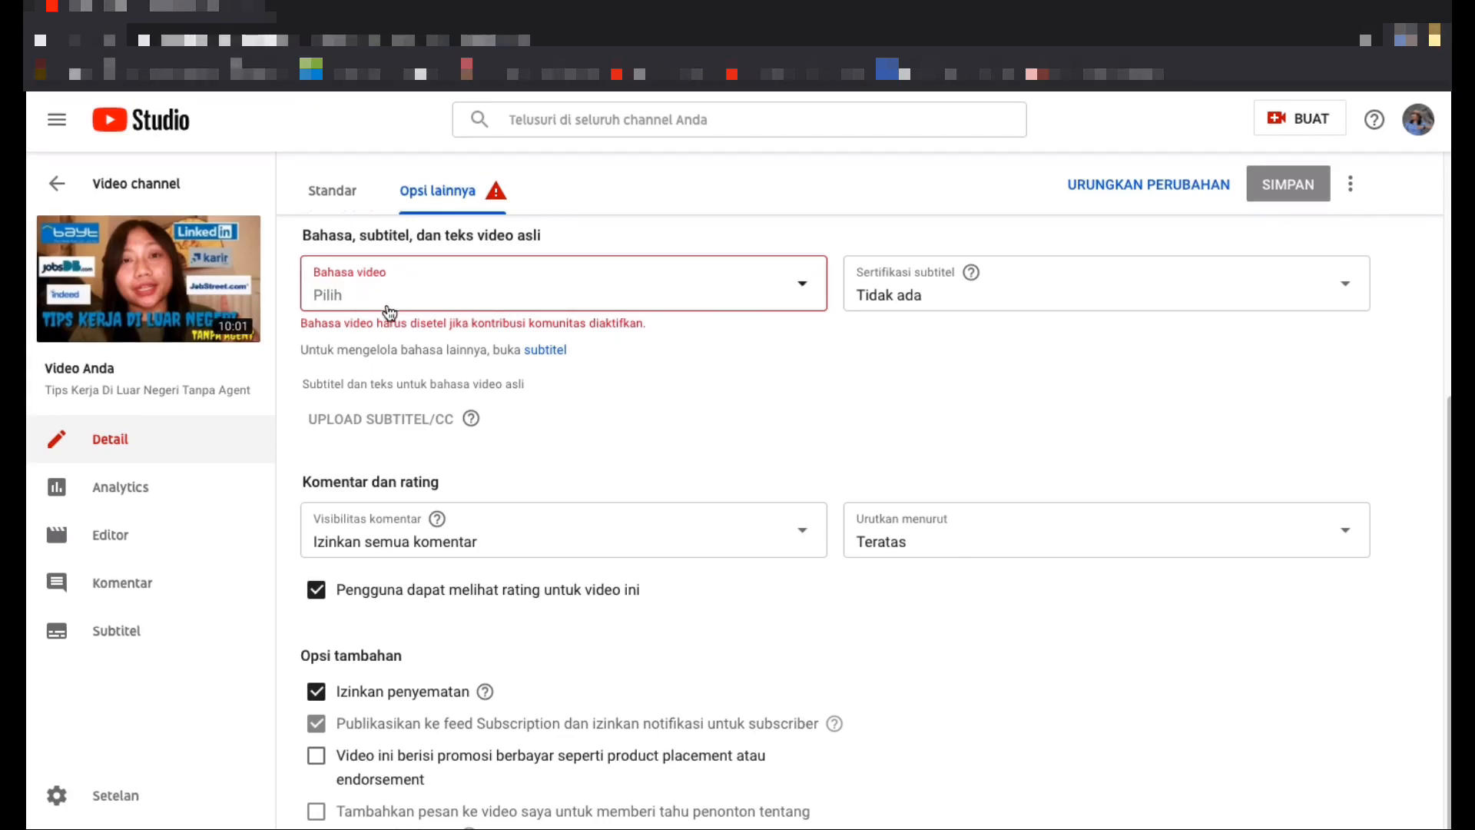
left_click(803, 289)
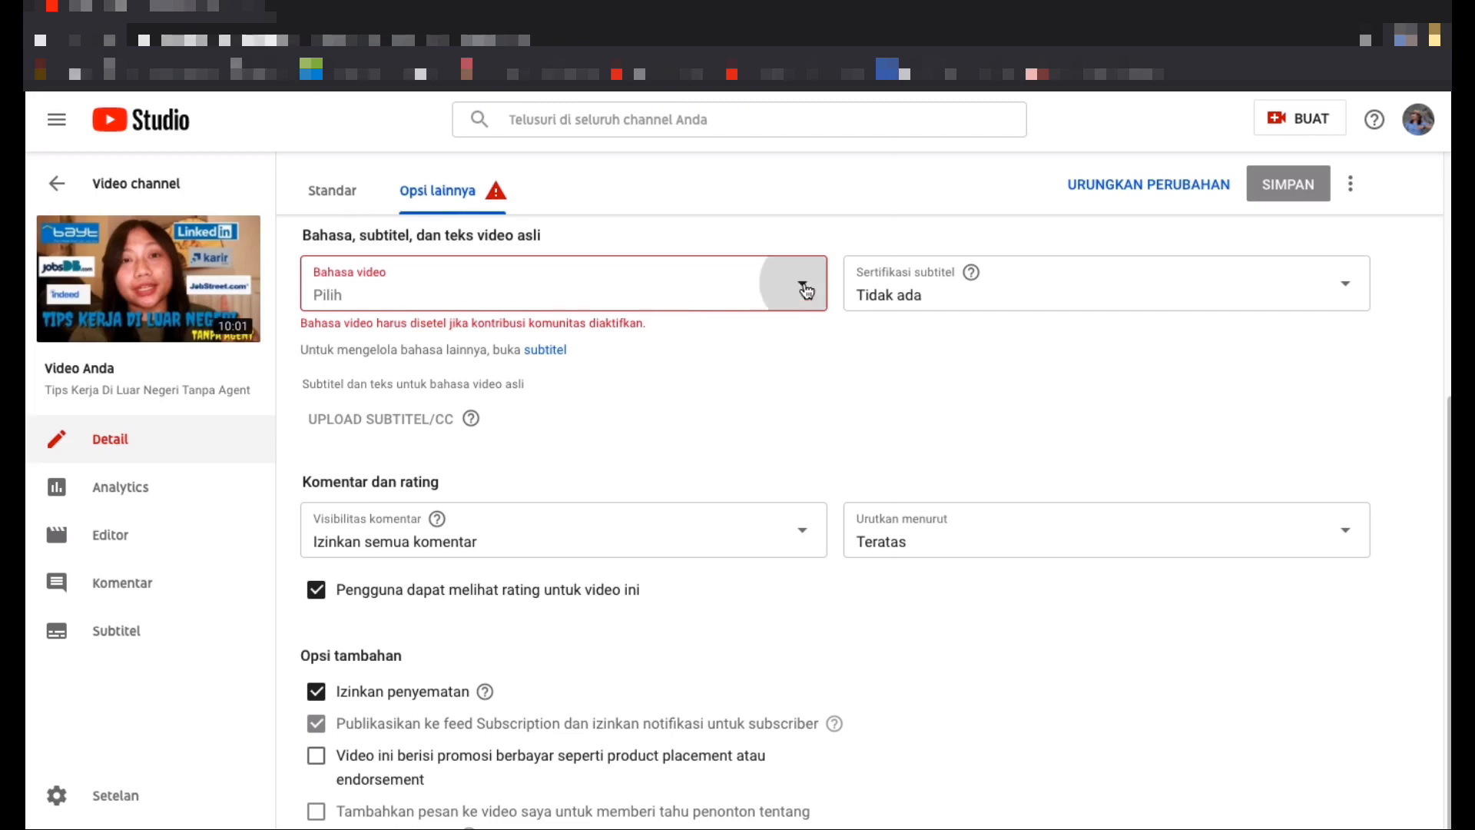
scroll(666, 537, "down", 10)
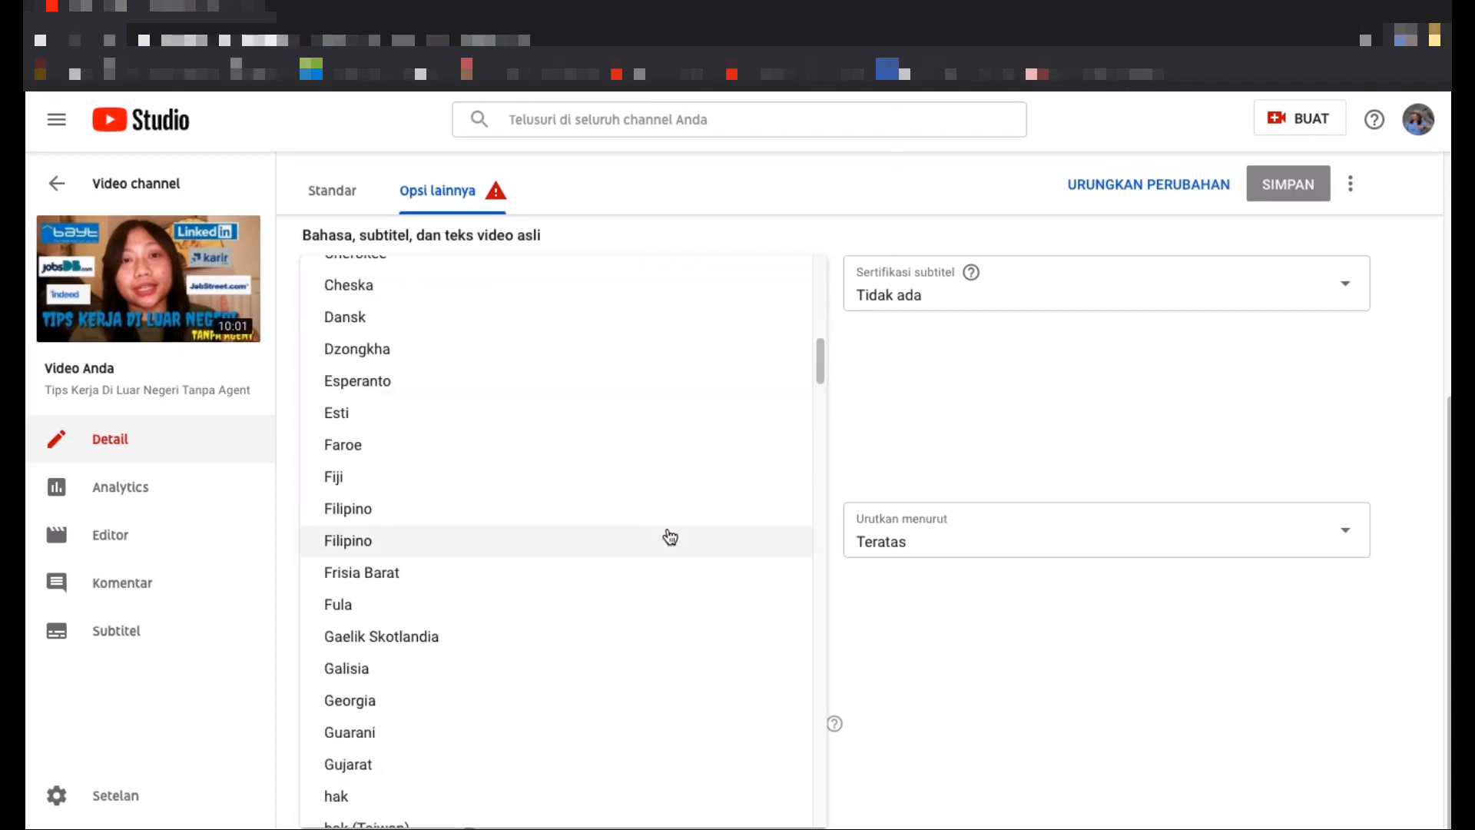
scroll(667, 535, "down", 5)
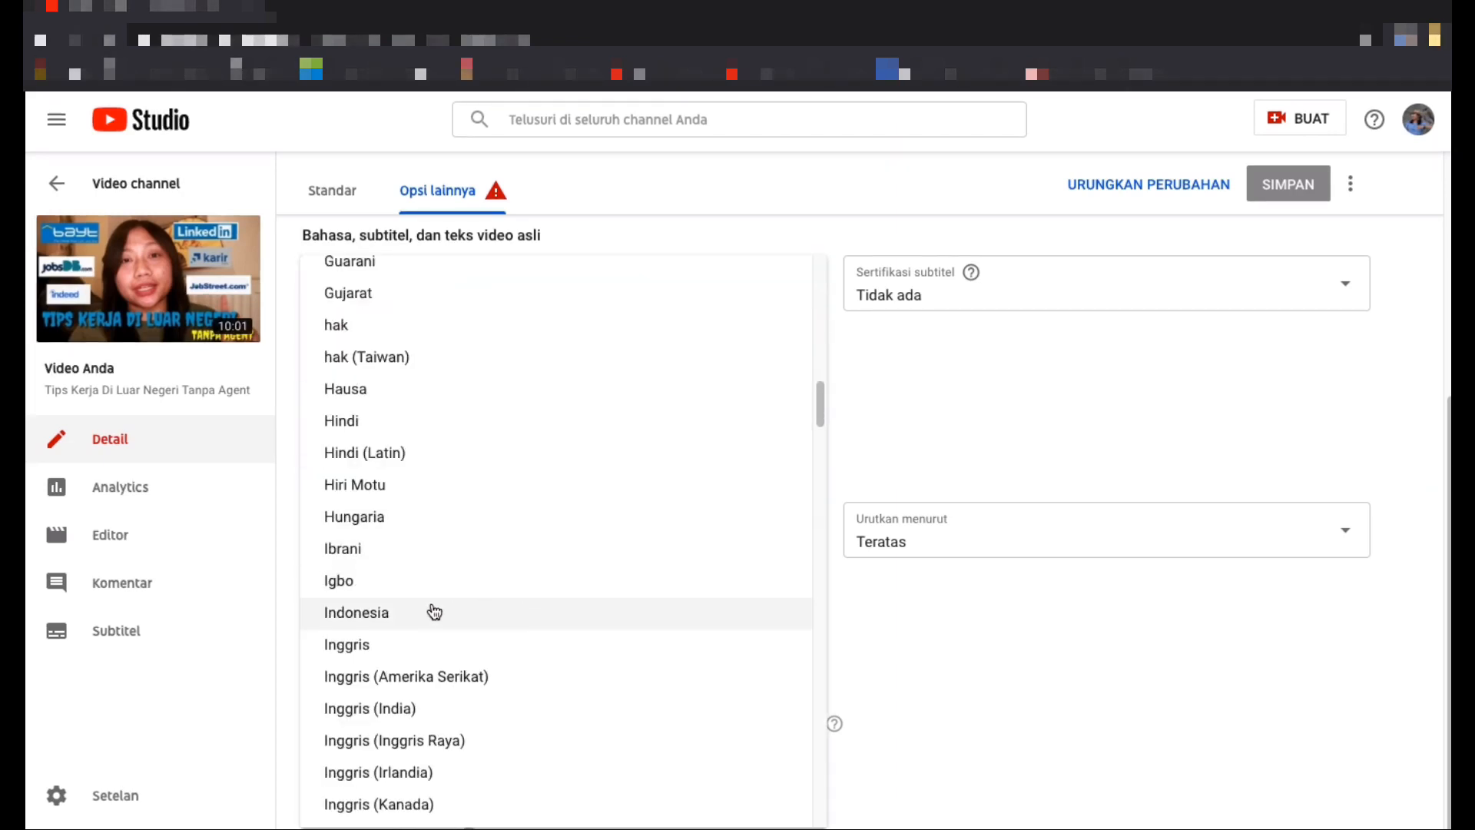
left_click(398, 626)
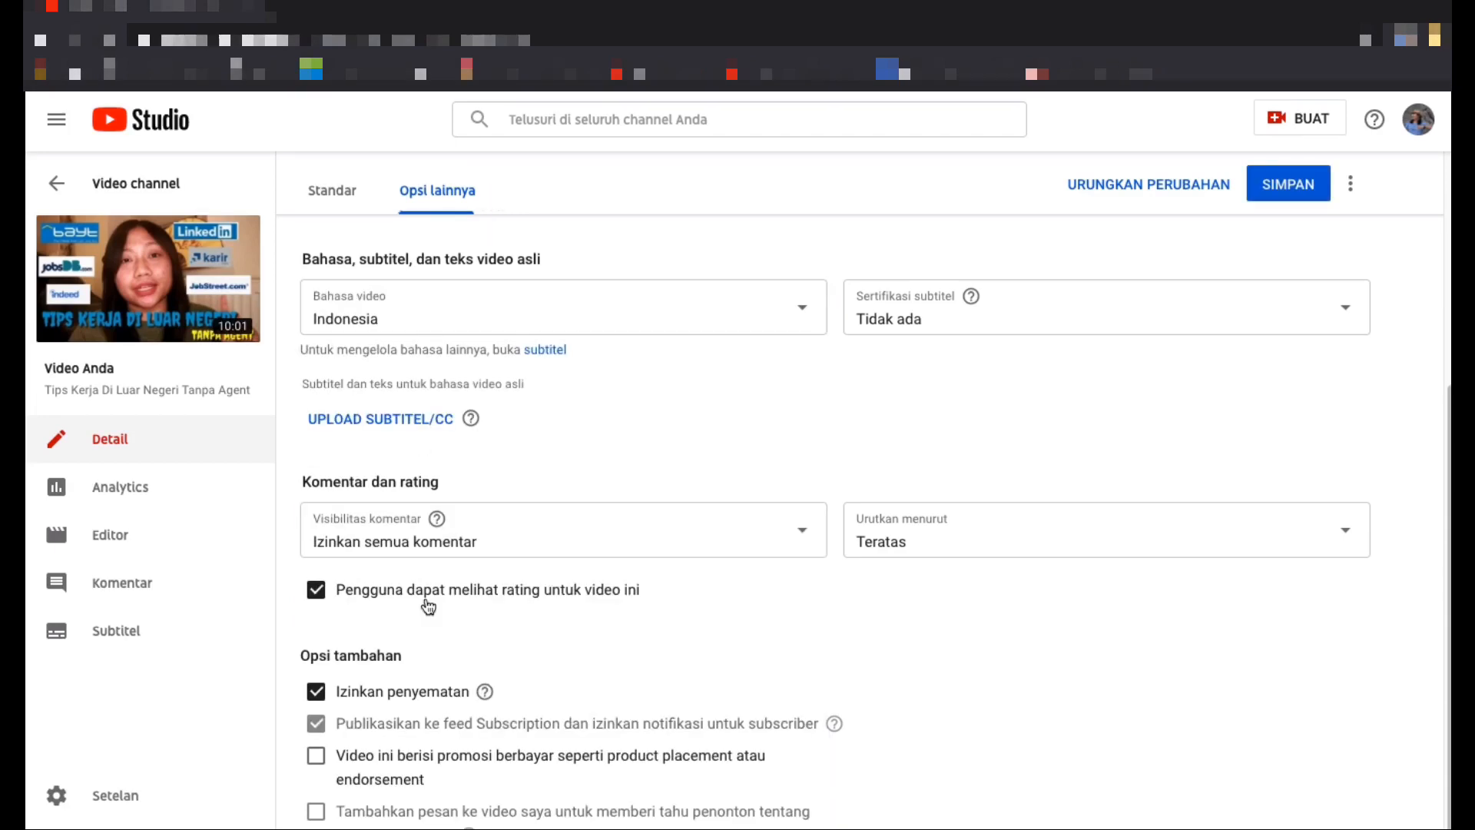
left_click(972, 326)
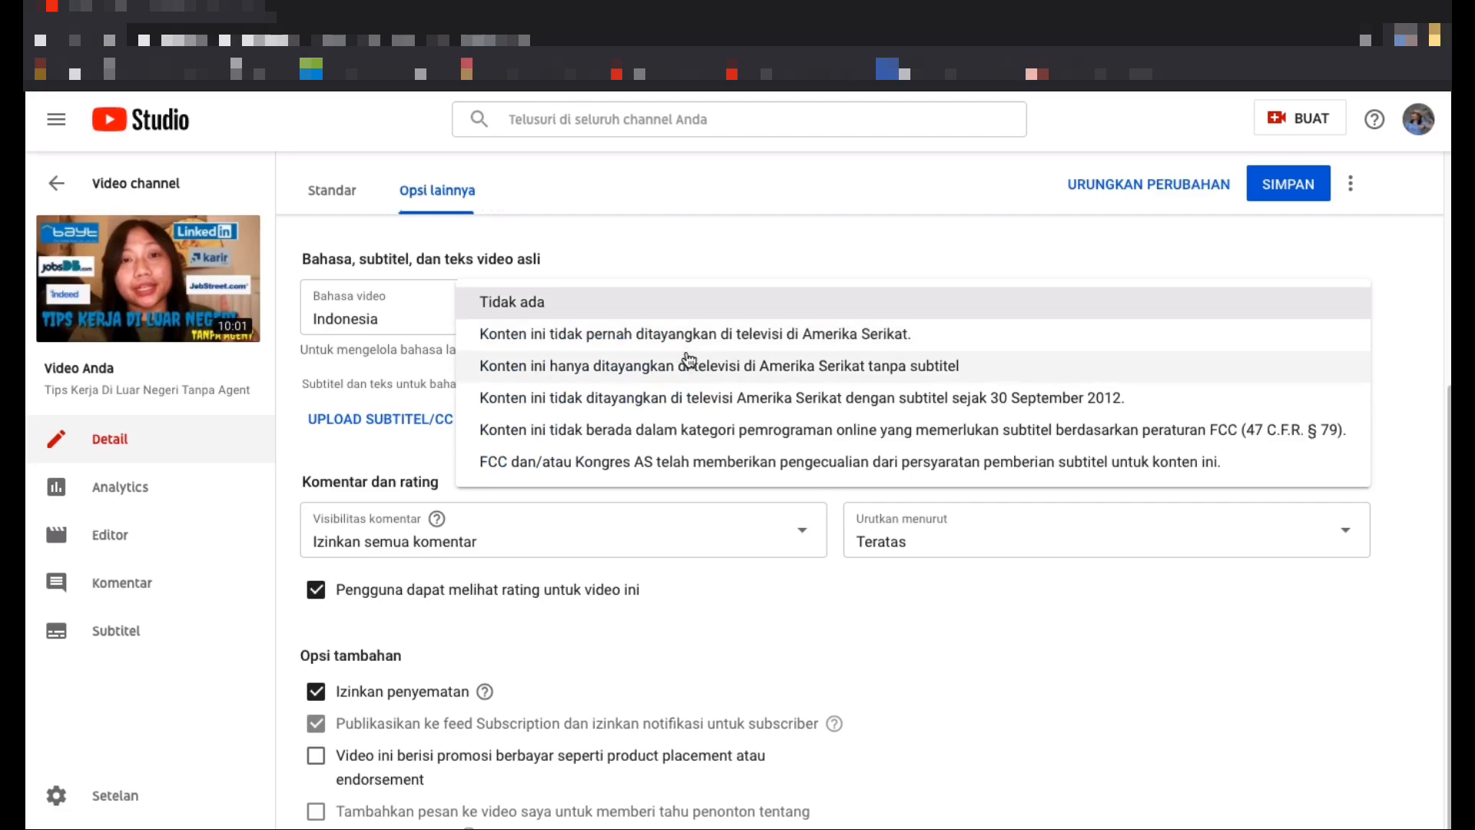
left_click(816, 345)
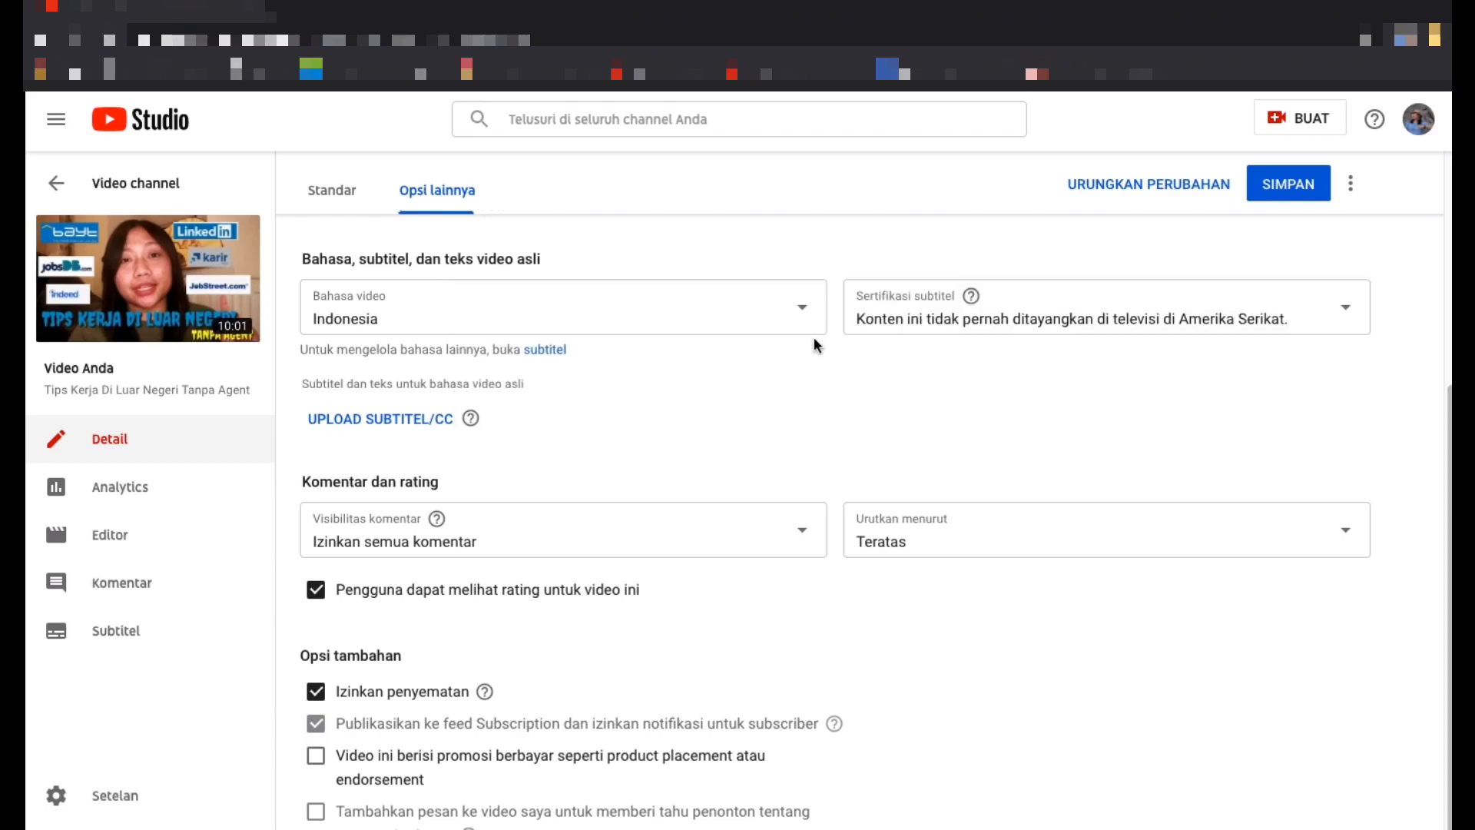
scroll(861, 480, "up", 4)
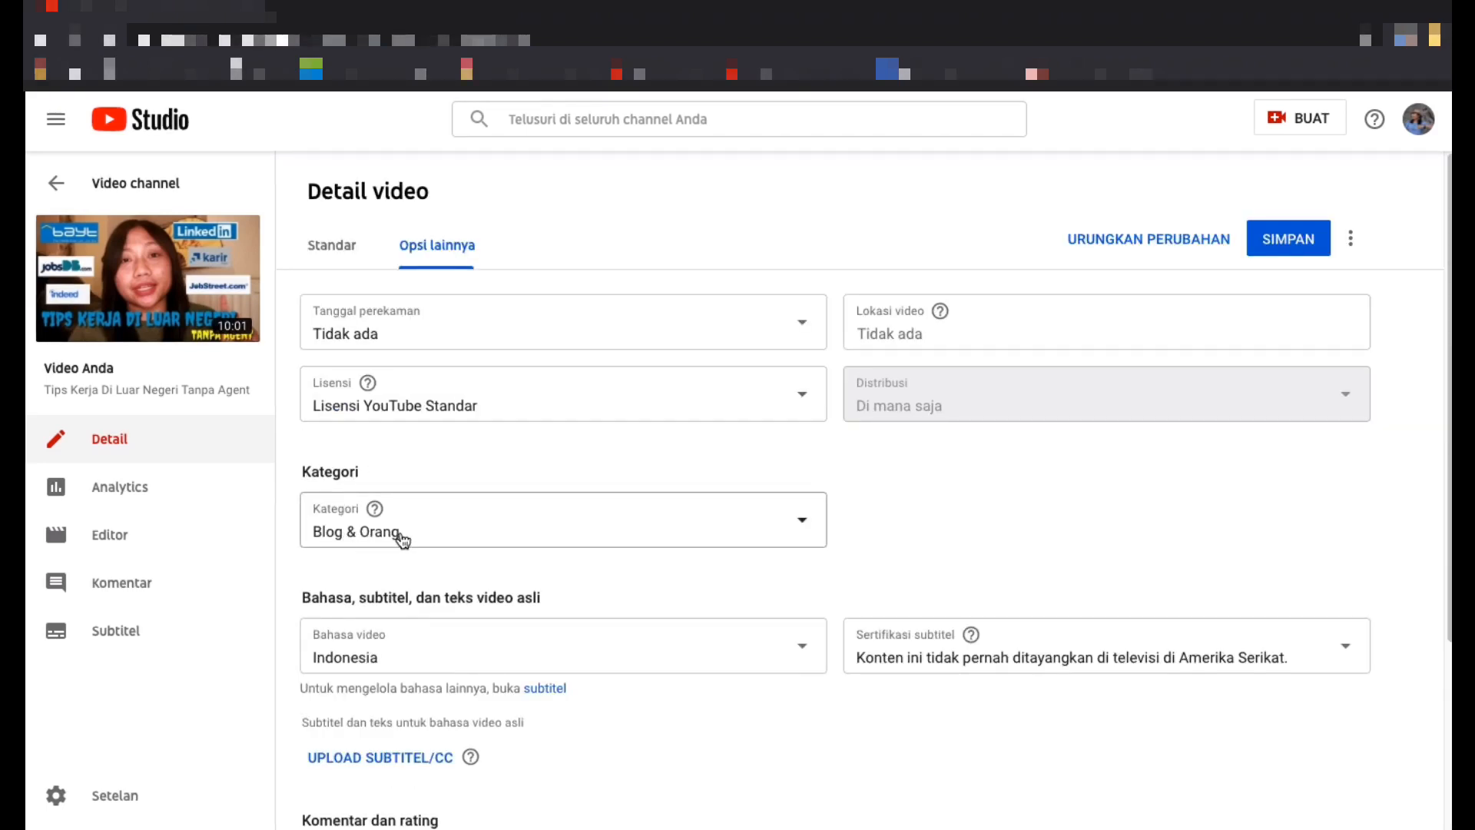
left_click(800, 537)
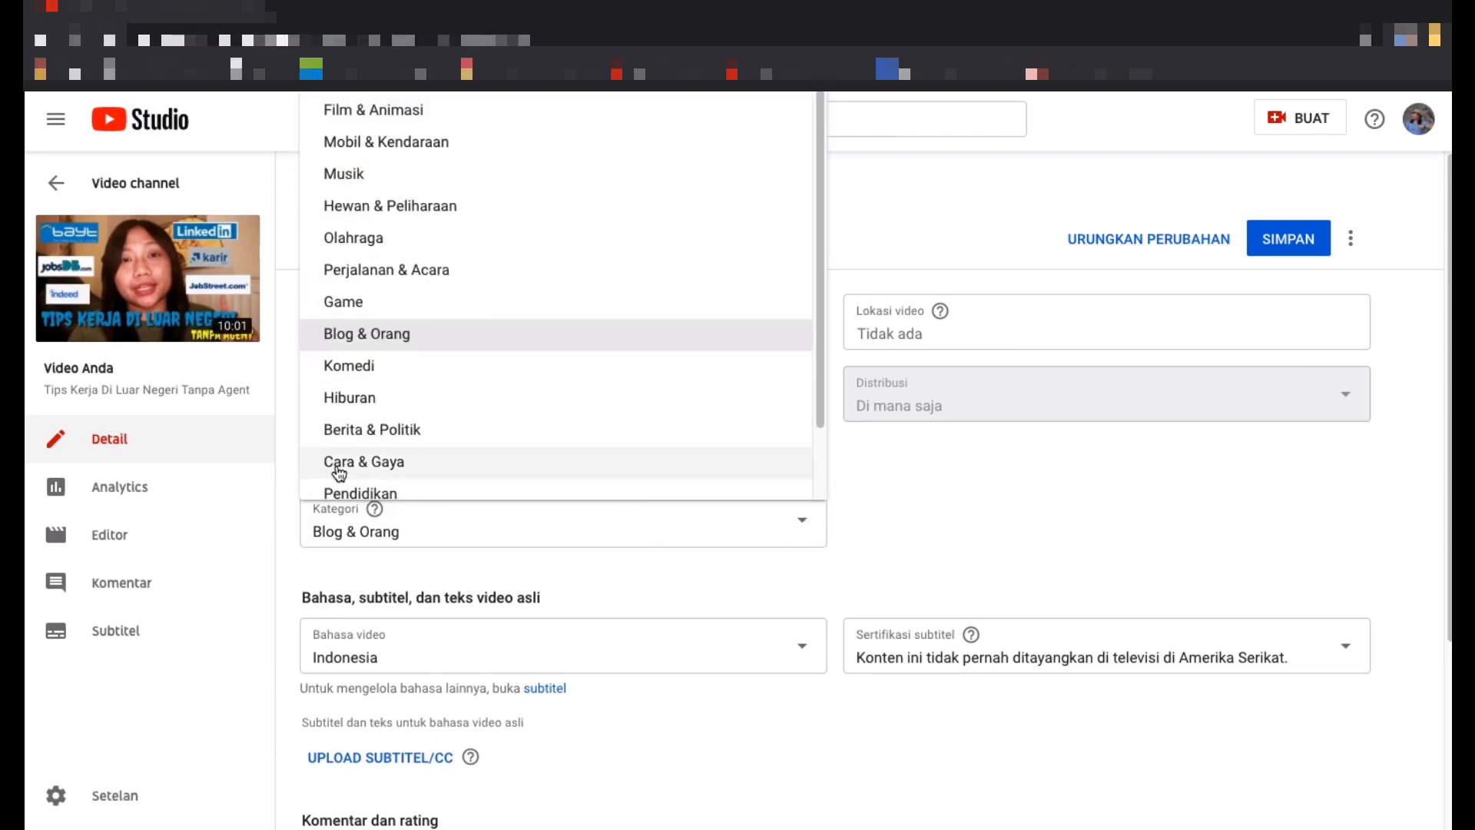
left_click(888, 524)
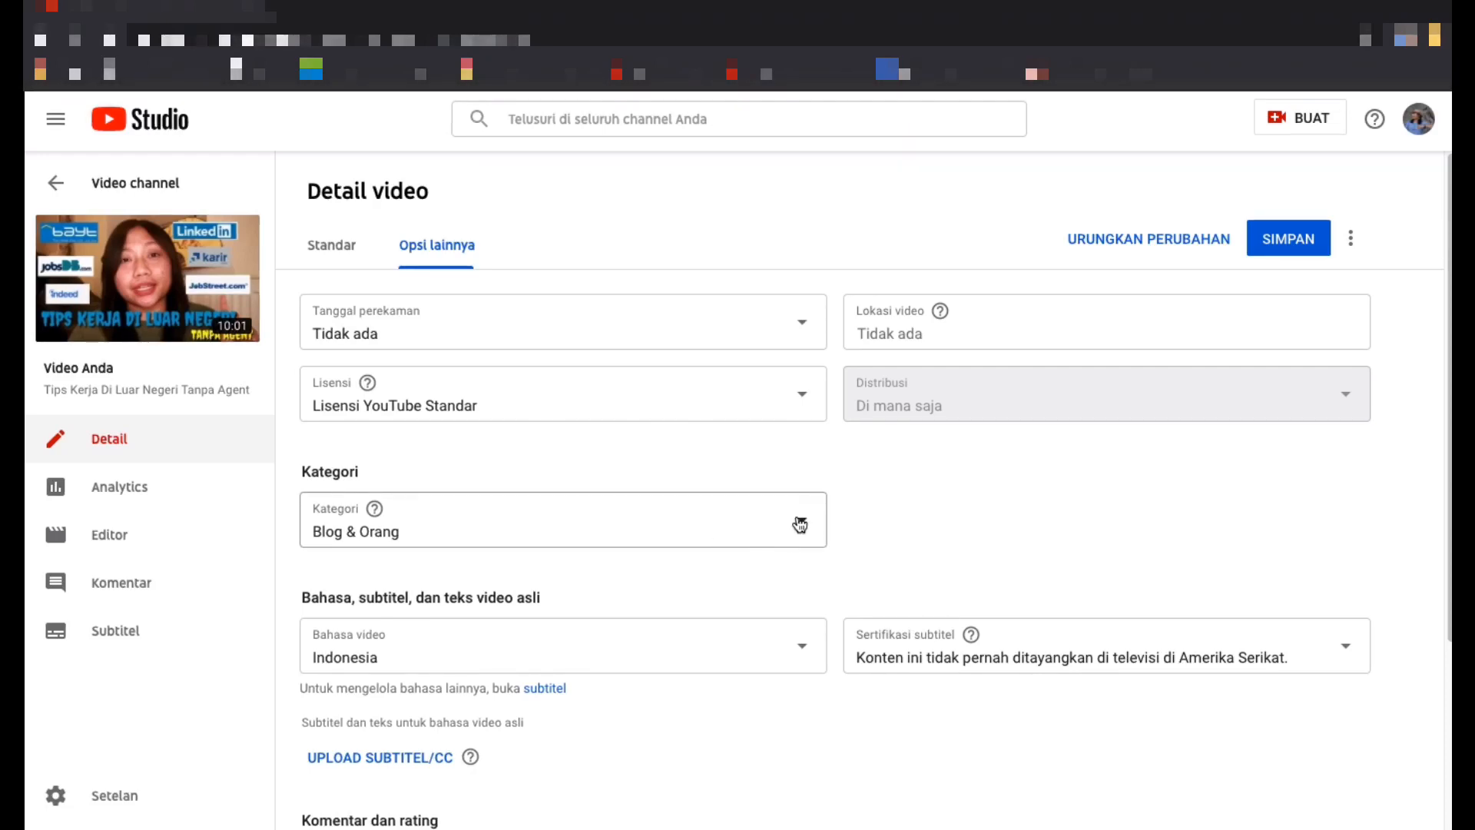
- Set the video's location to Nijmegen, leaving the recording date unset
left_click(941, 335)
type("ni")
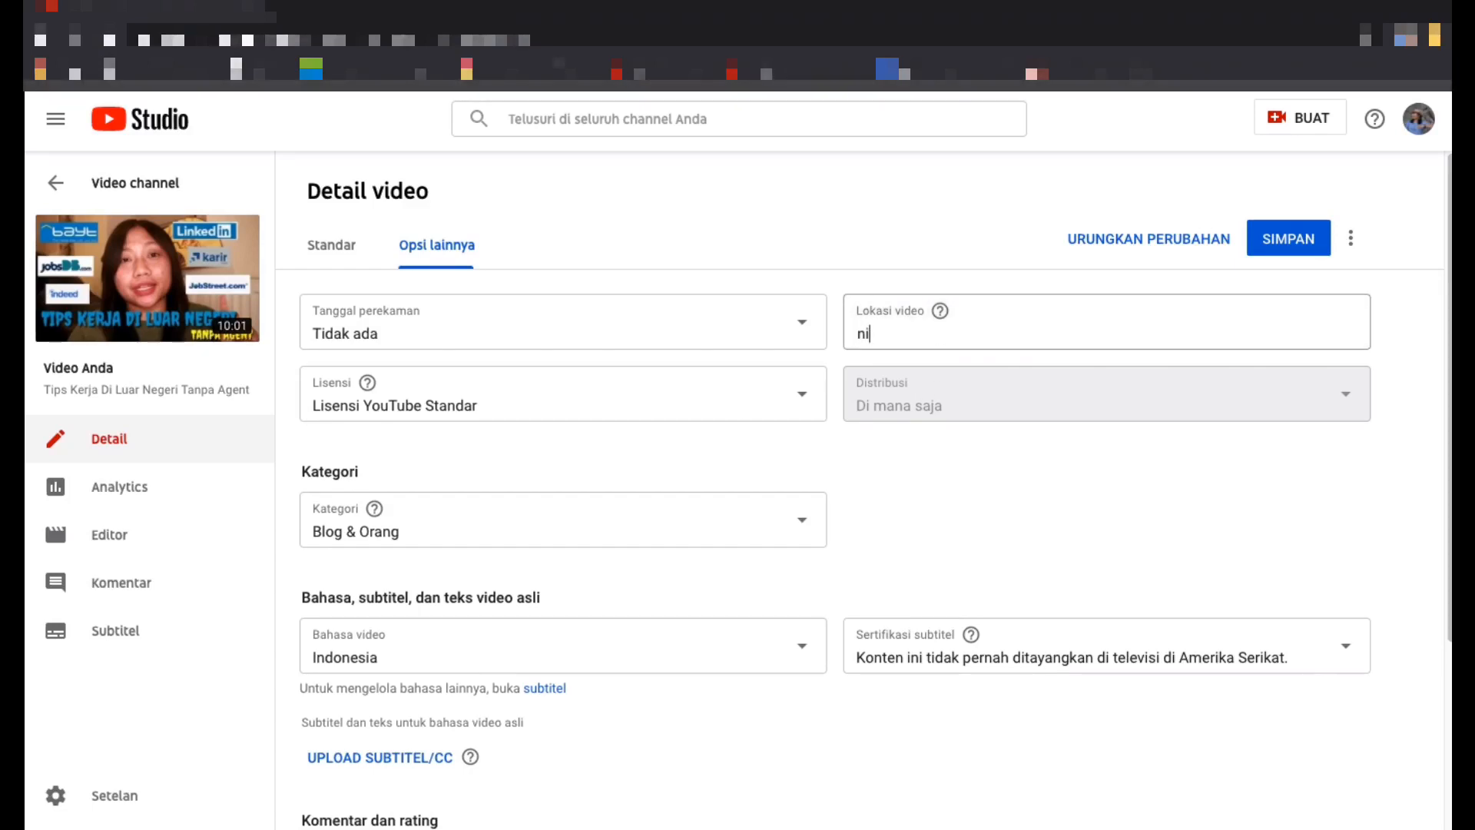
type("j")
left_click(945, 416)
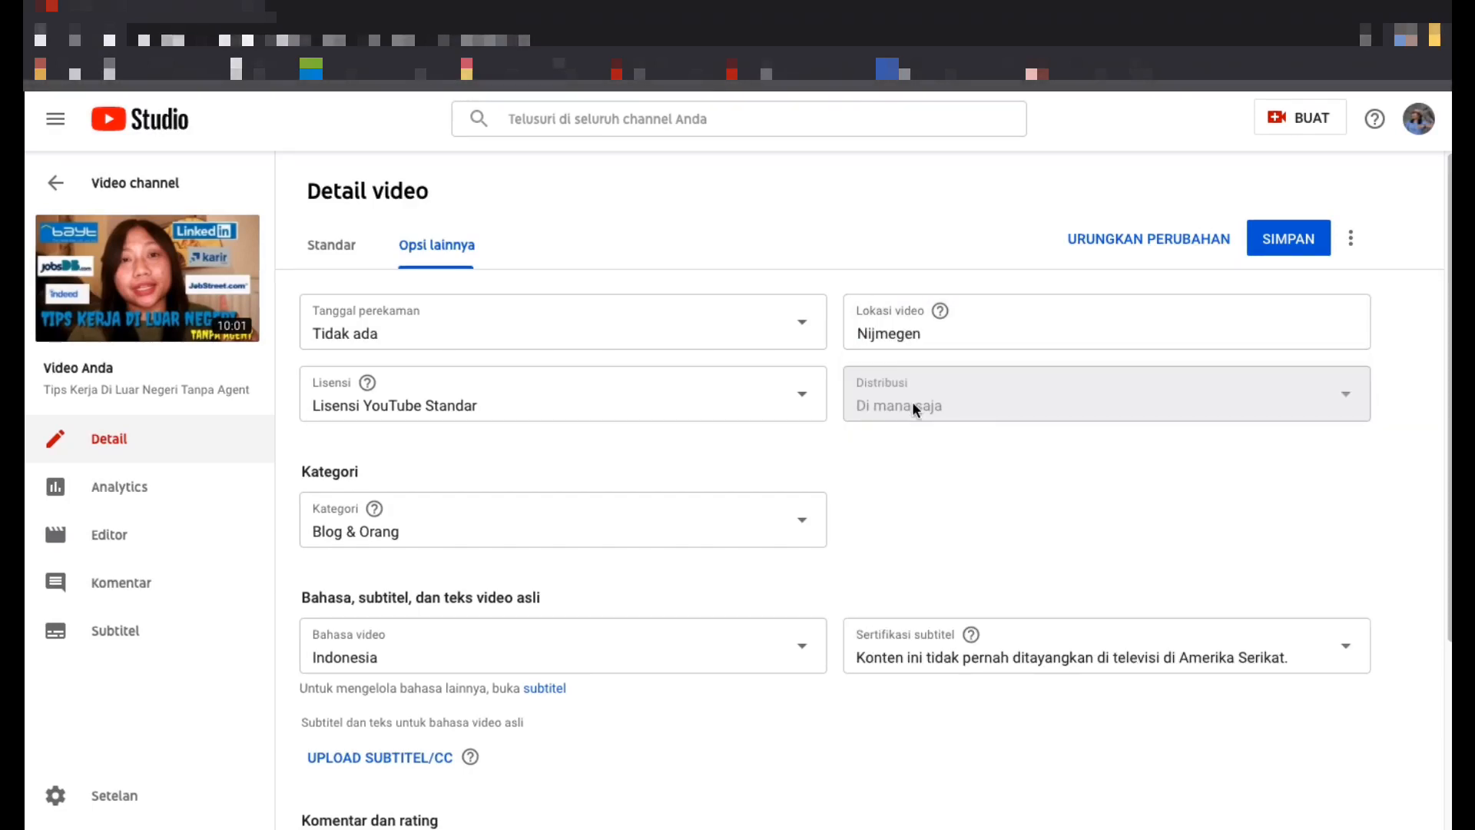
left_click(804, 330)
left_click(980, 504)
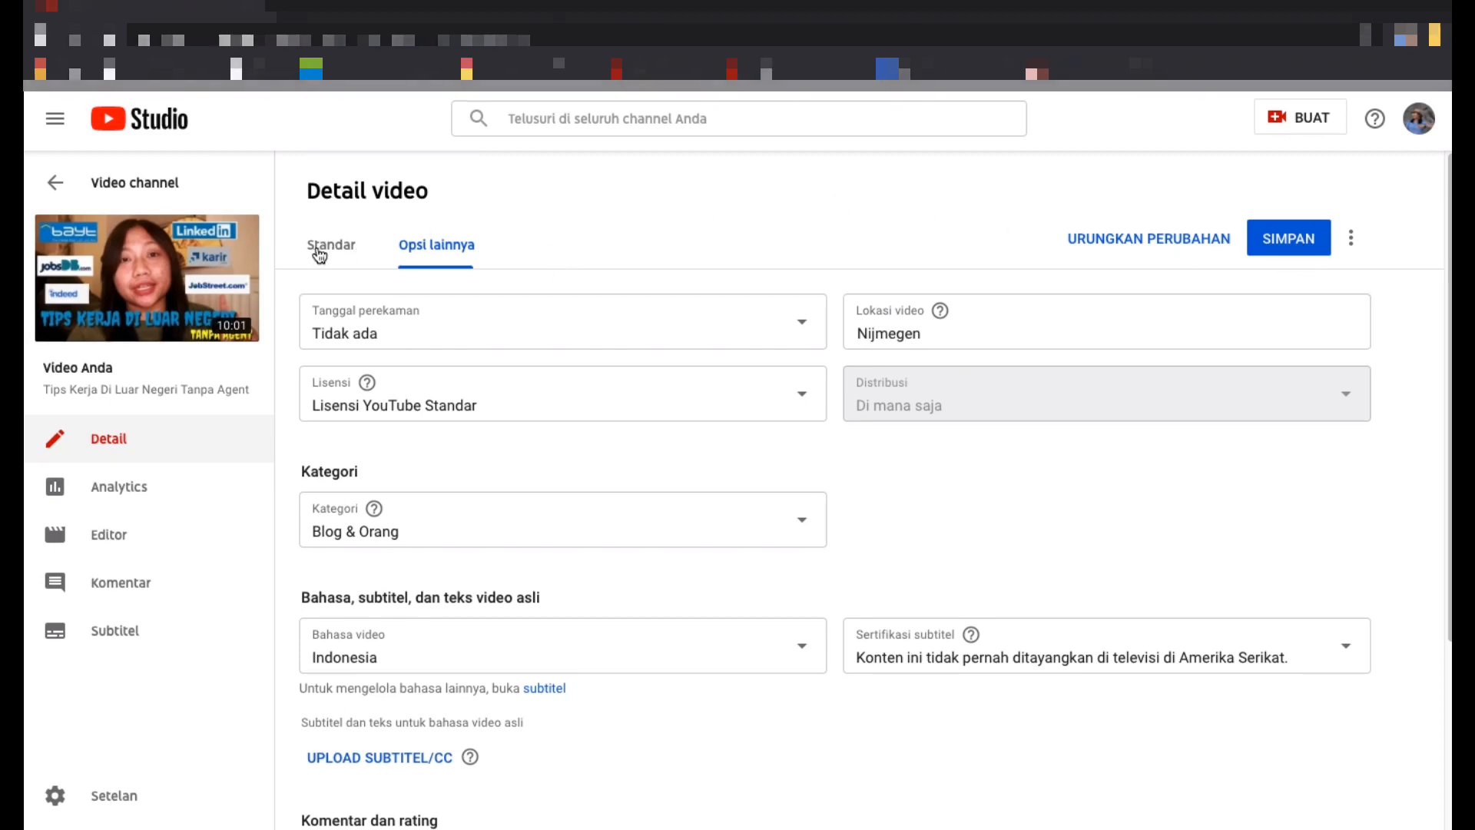
- Try adding the video to the sharing playlist in the standard details, keeping only SEMUA TIPS selected
left_click(318, 246)
scroll(692, 505, "down", 4)
scroll(694, 491, "down", 5)
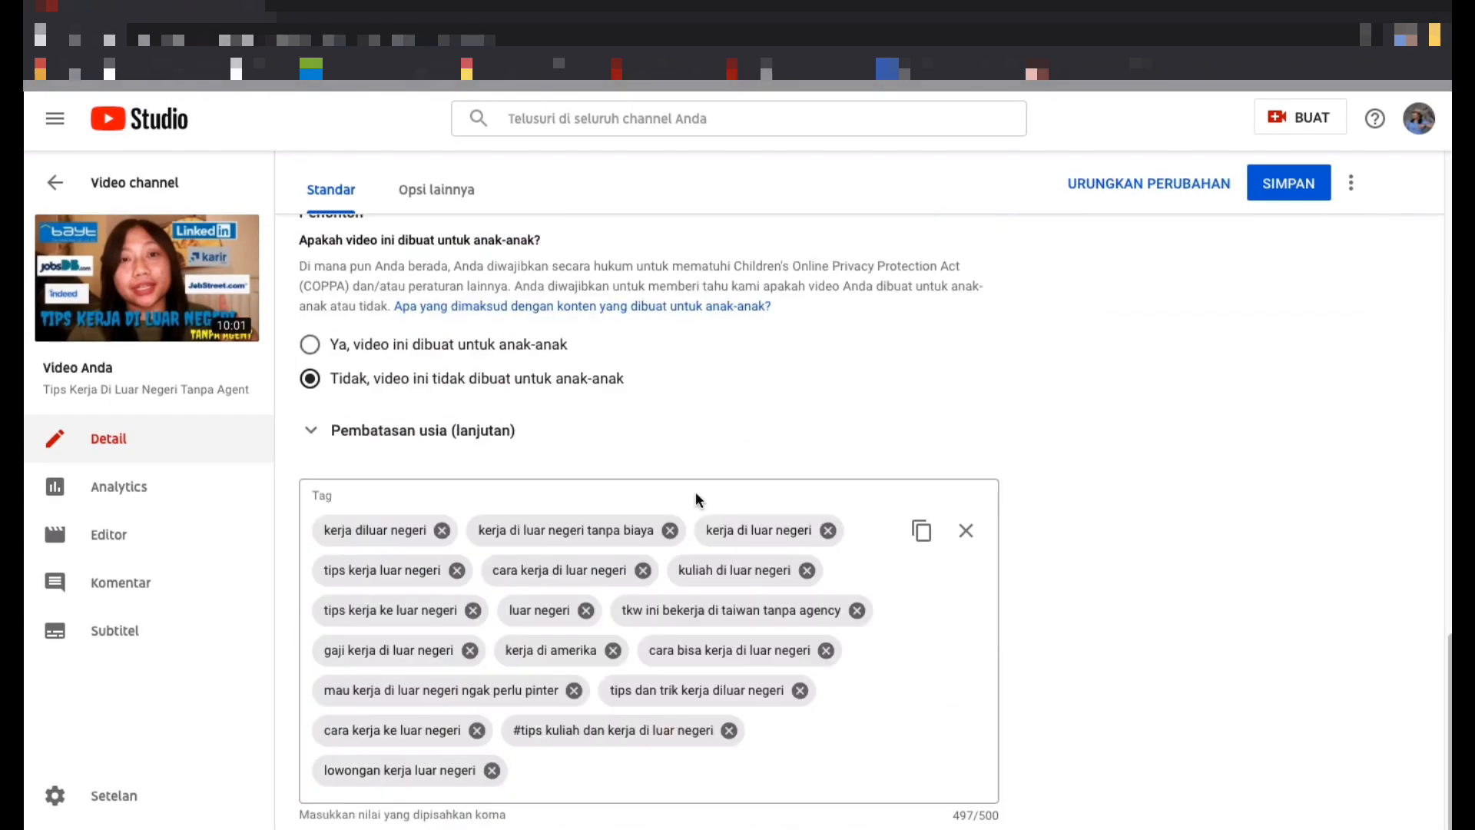
scroll(696, 486, "up", 6)
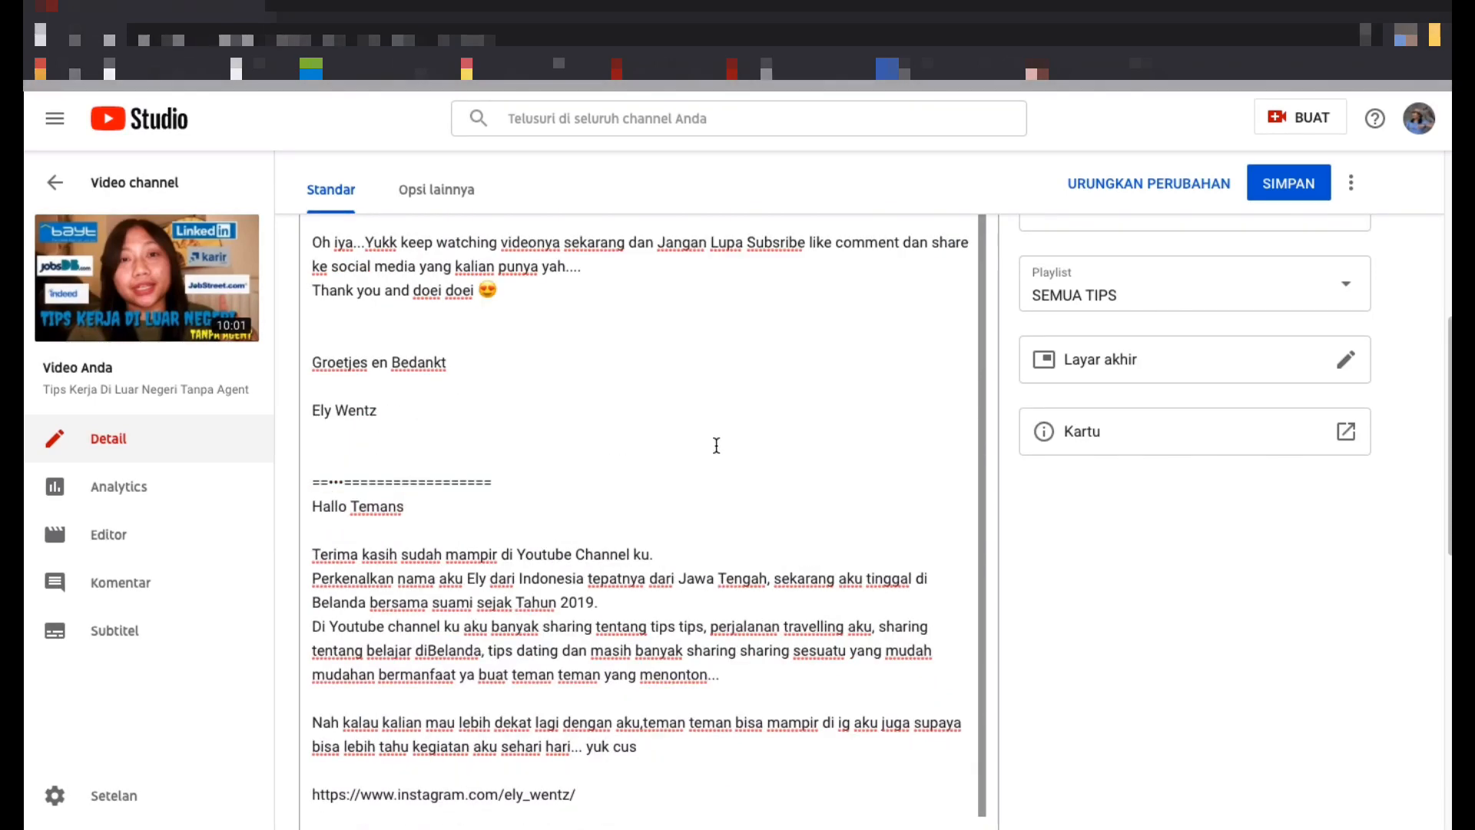
scroll(1450, 398, "up", 3)
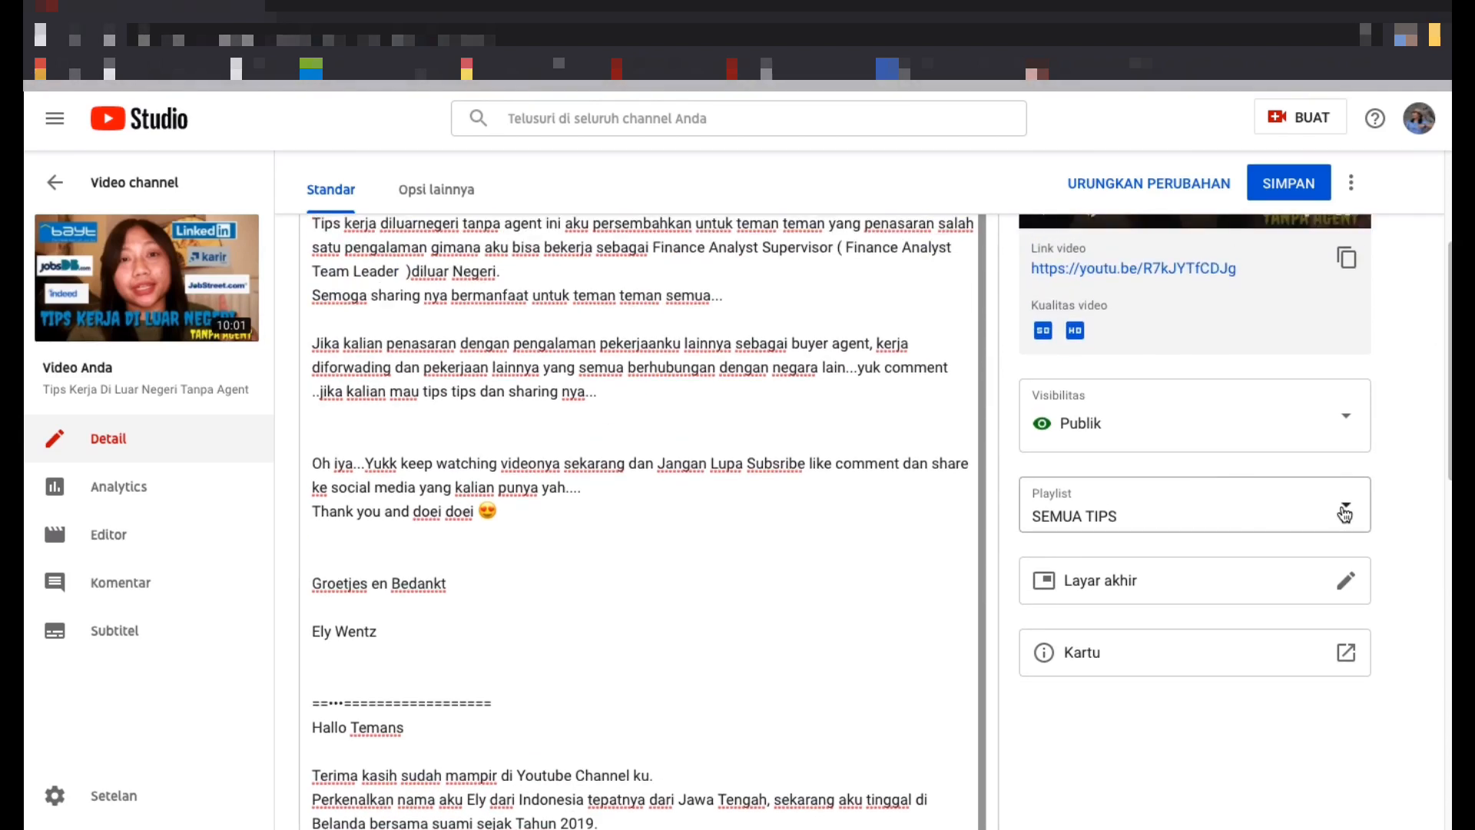
left_click(1345, 513)
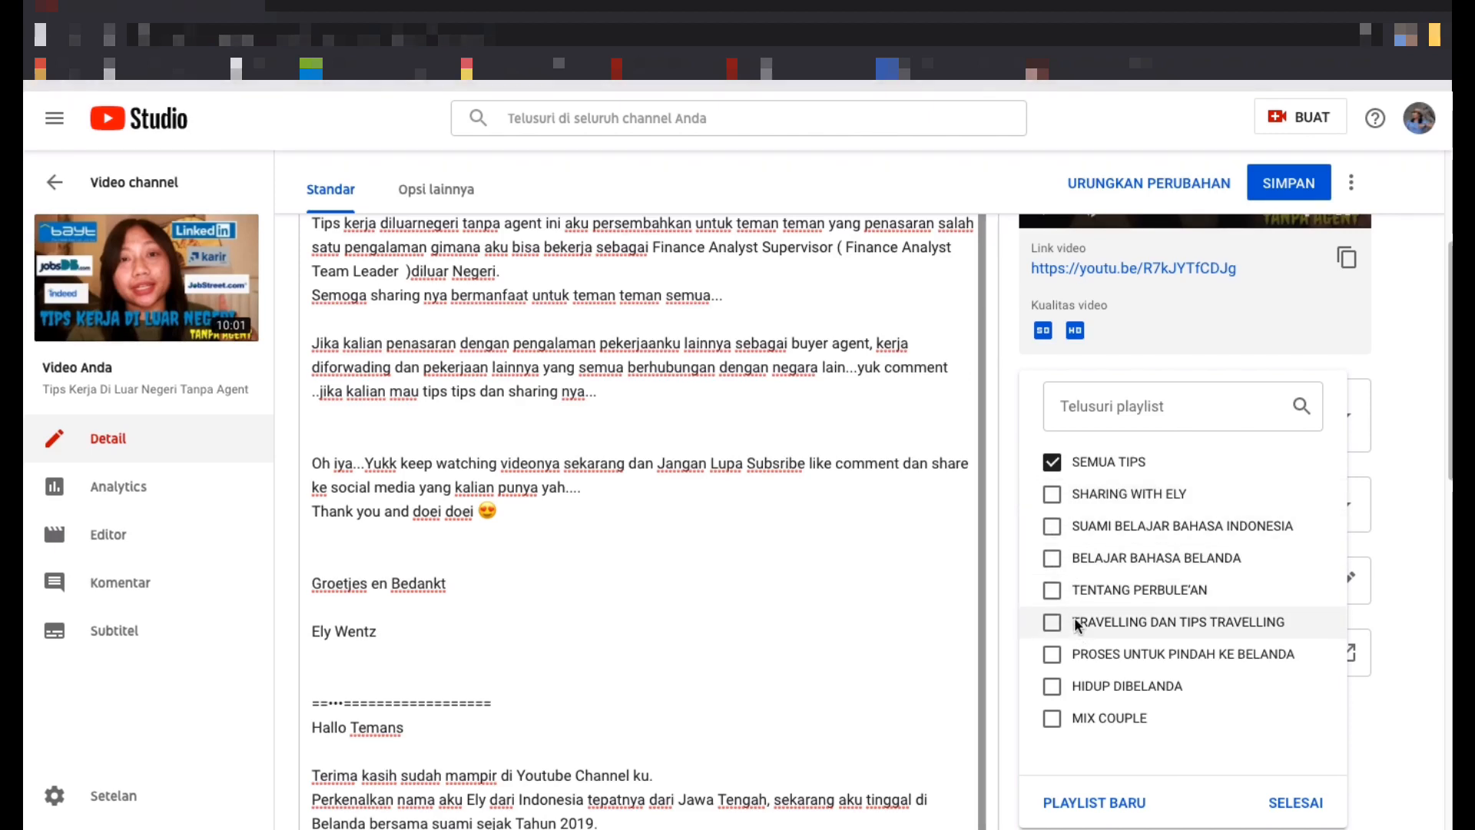
left_click(1058, 504)
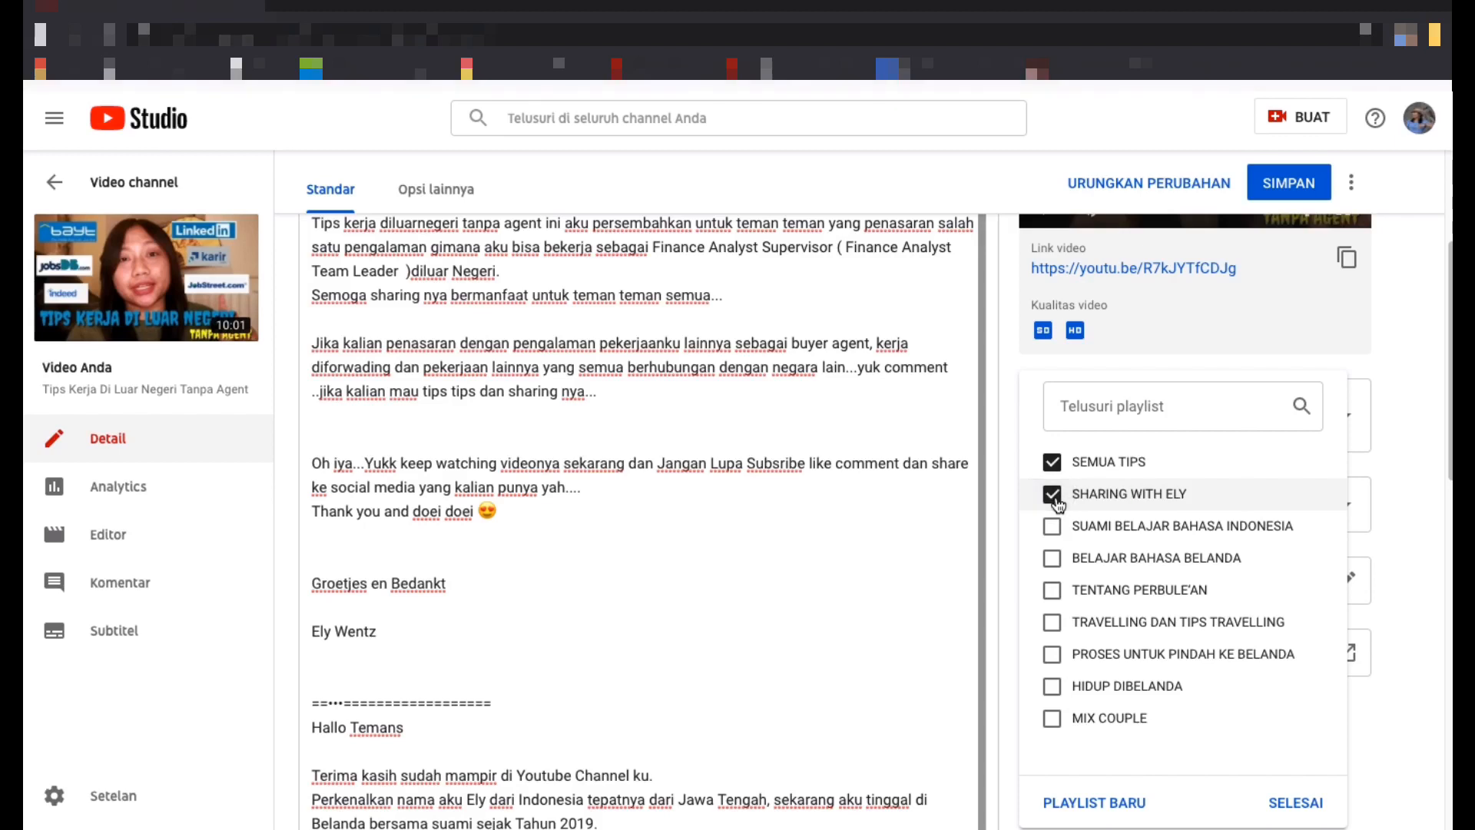
left_click(1059, 504)
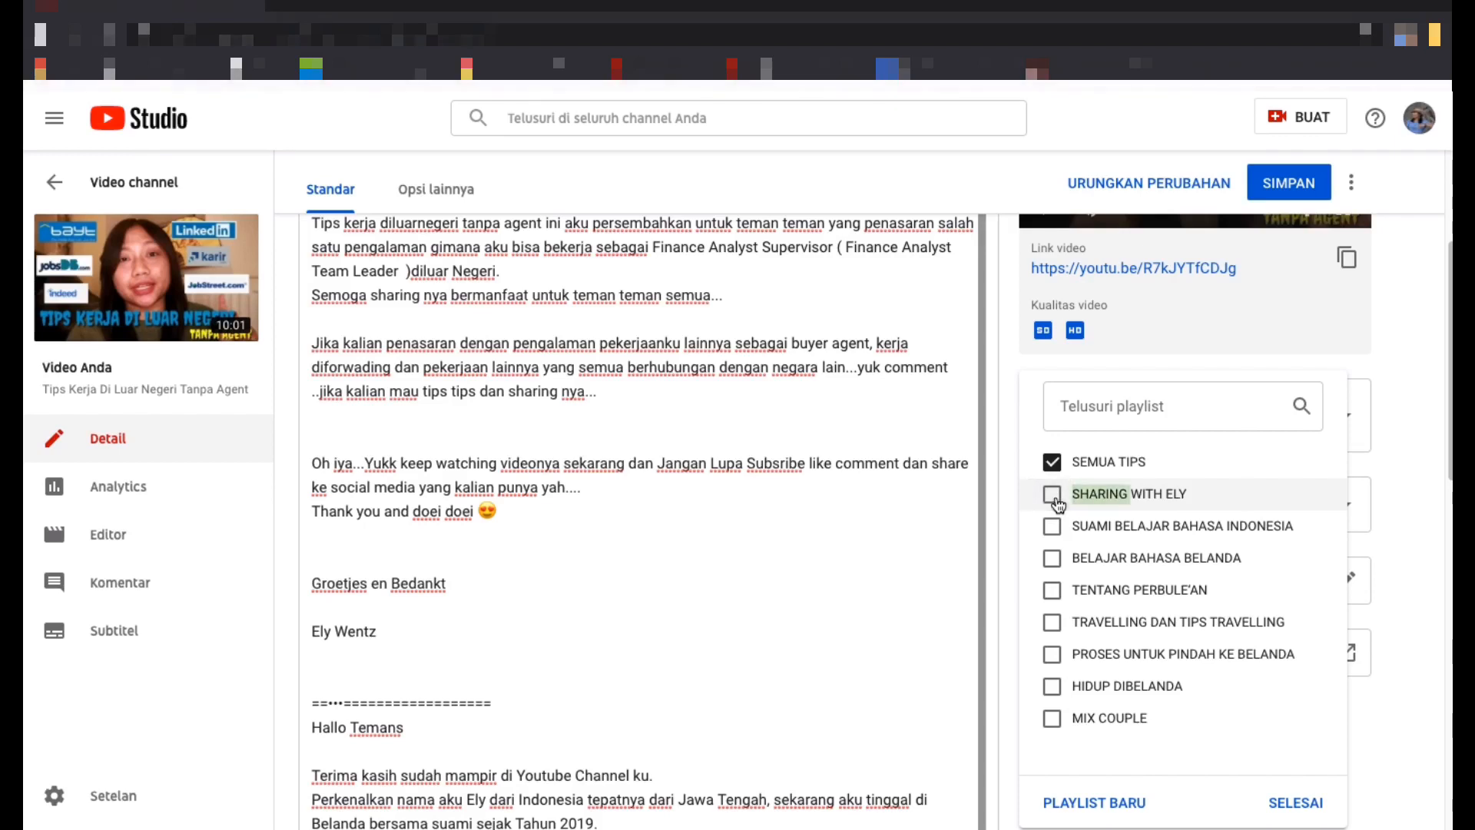
left_click(1295, 804)
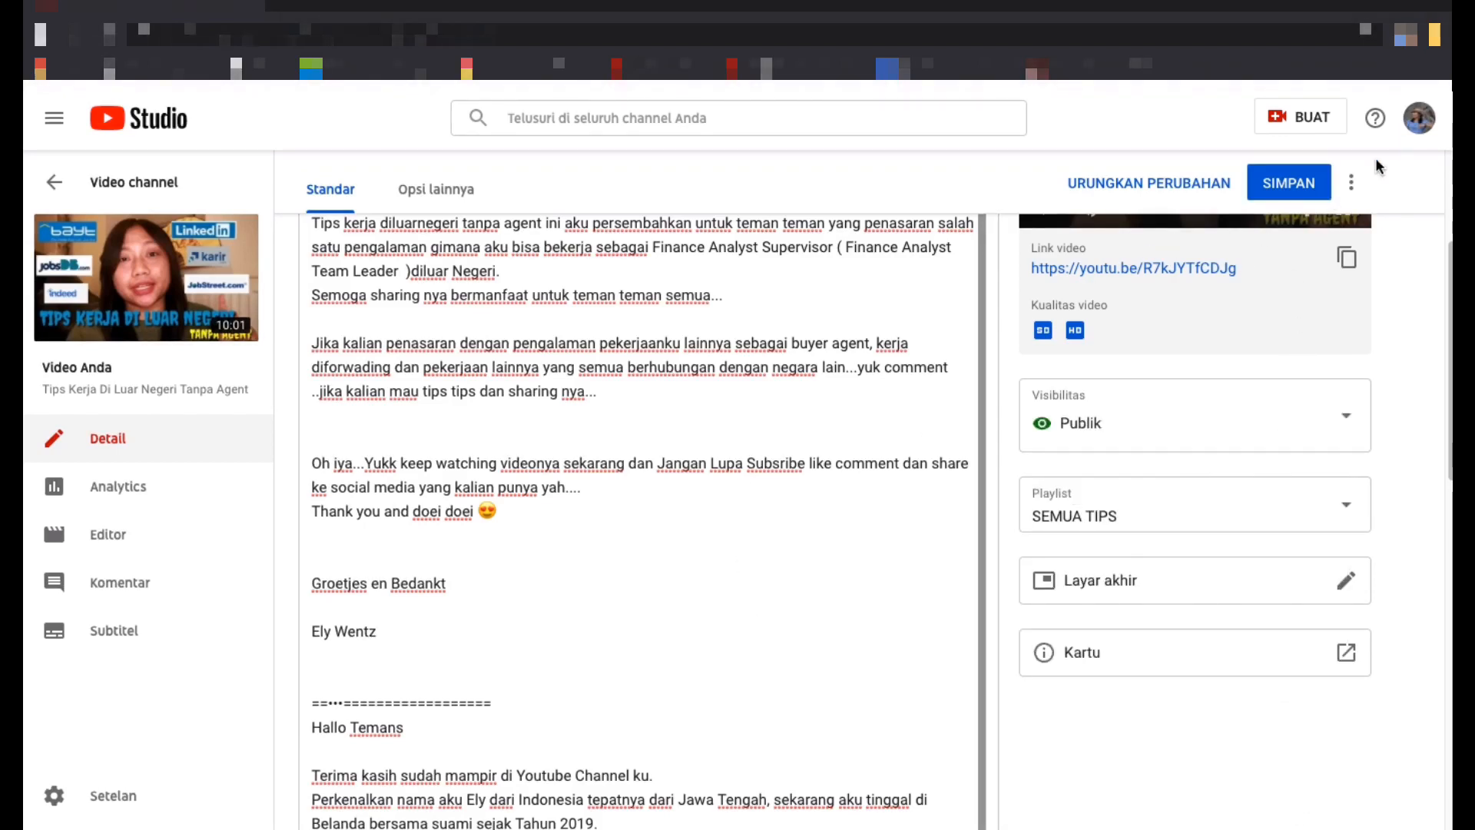
- Save the video's changed details and return to the channel's list of uploaded videos, accepting the discard prompt
left_click(1294, 187)
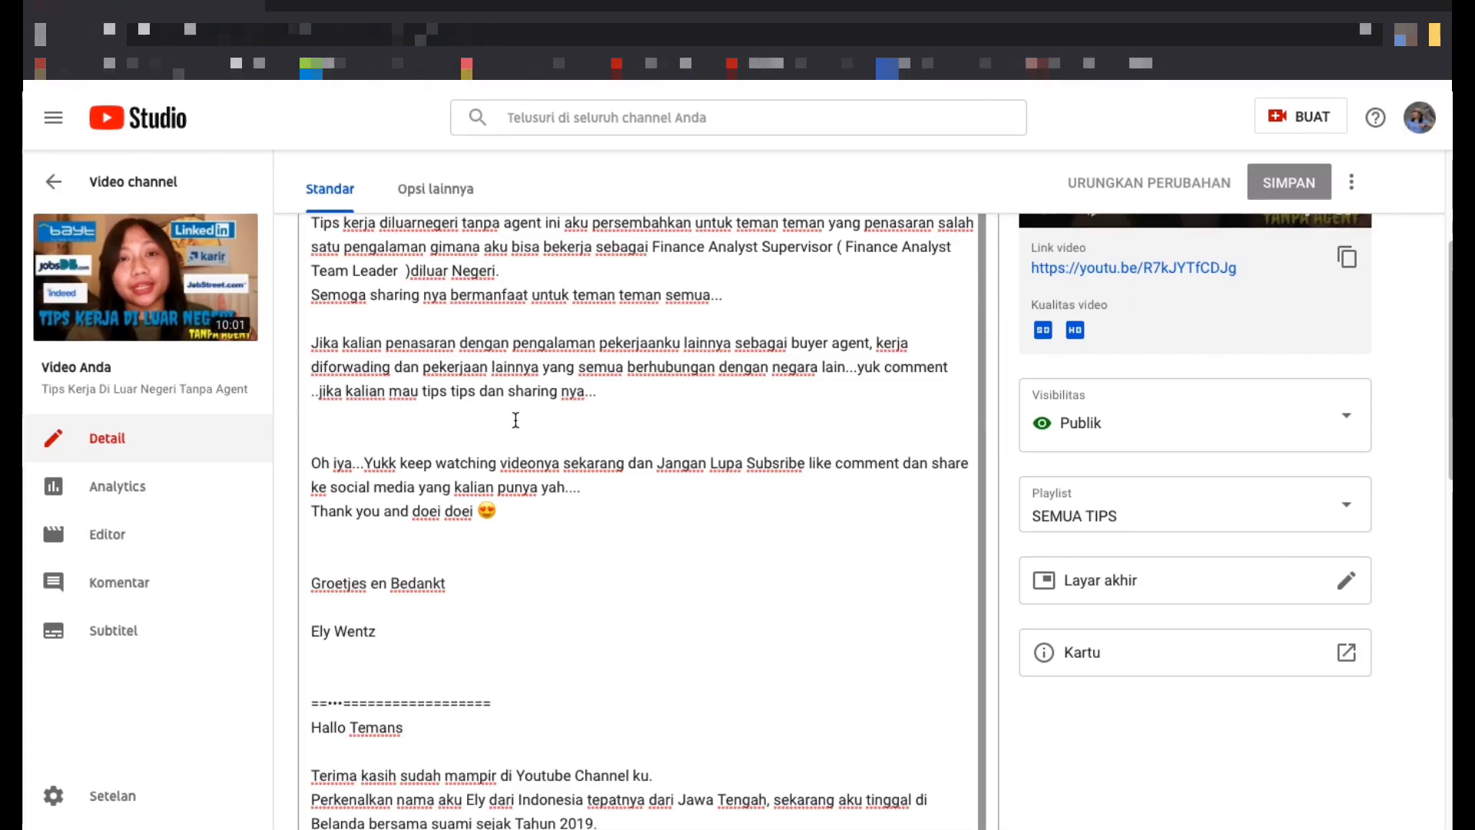
left_click(57, 186)
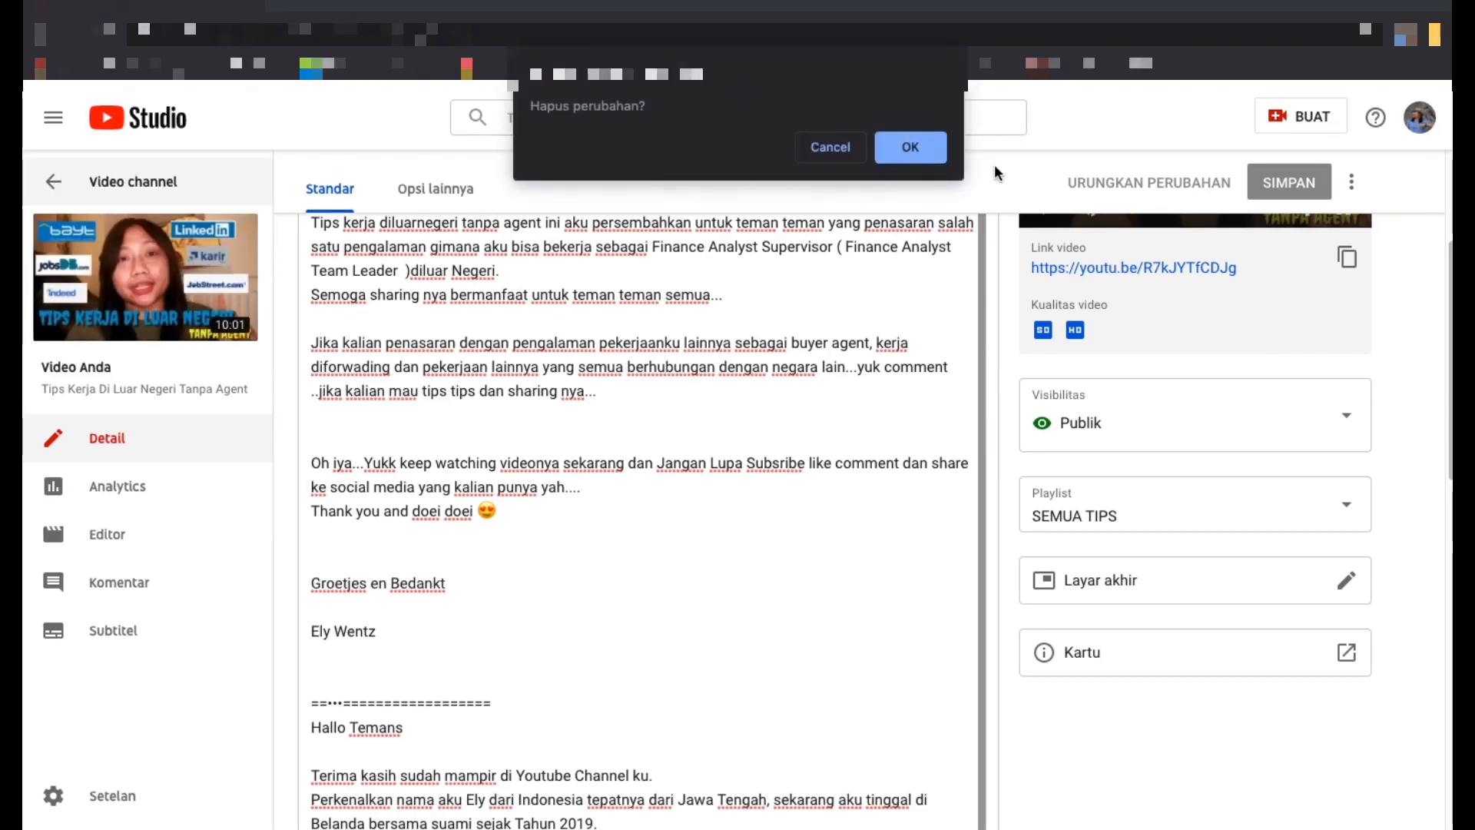
left_click(912, 149)
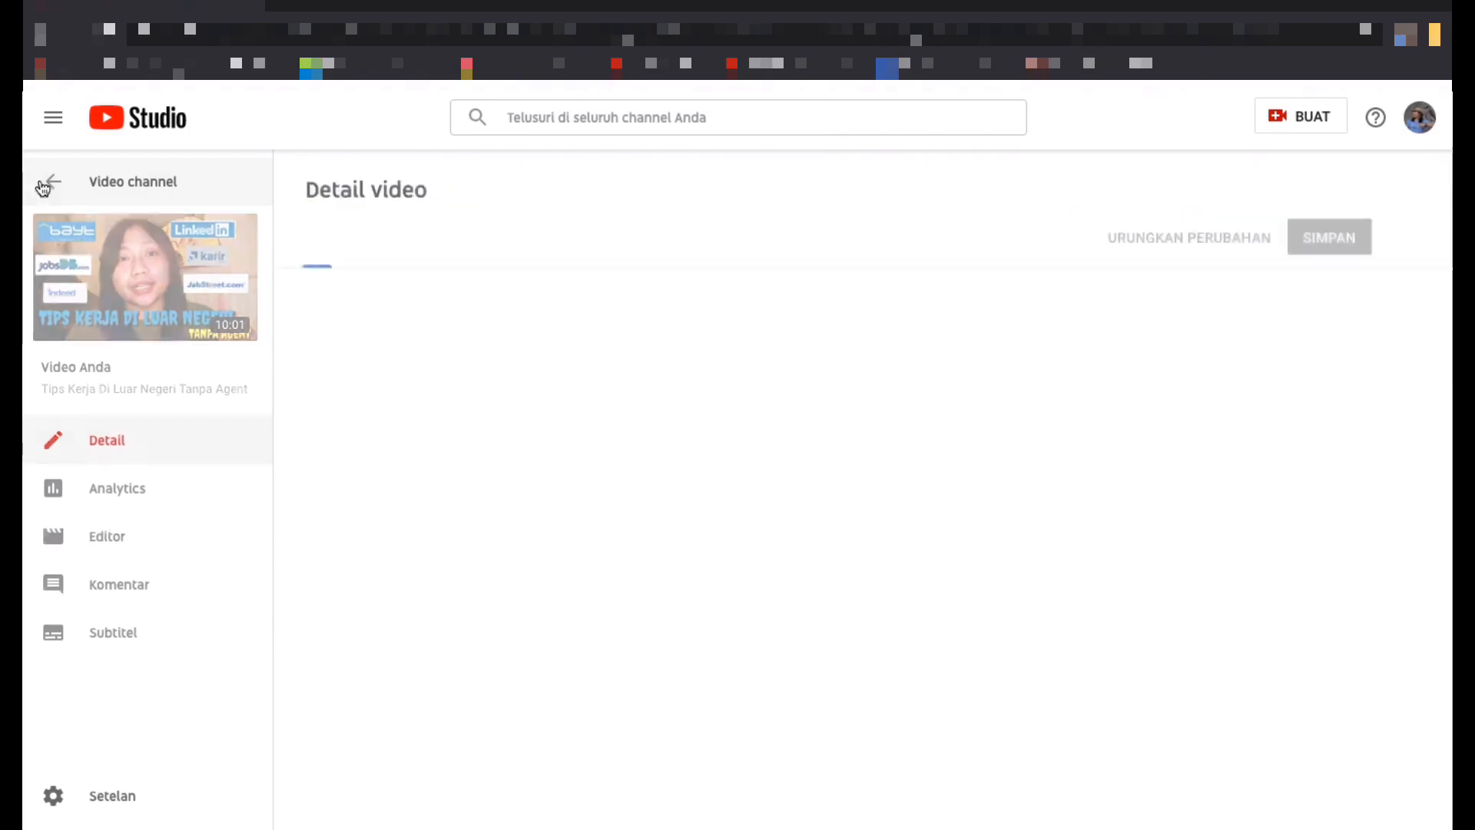
scroll(515, 636, "down", 20)
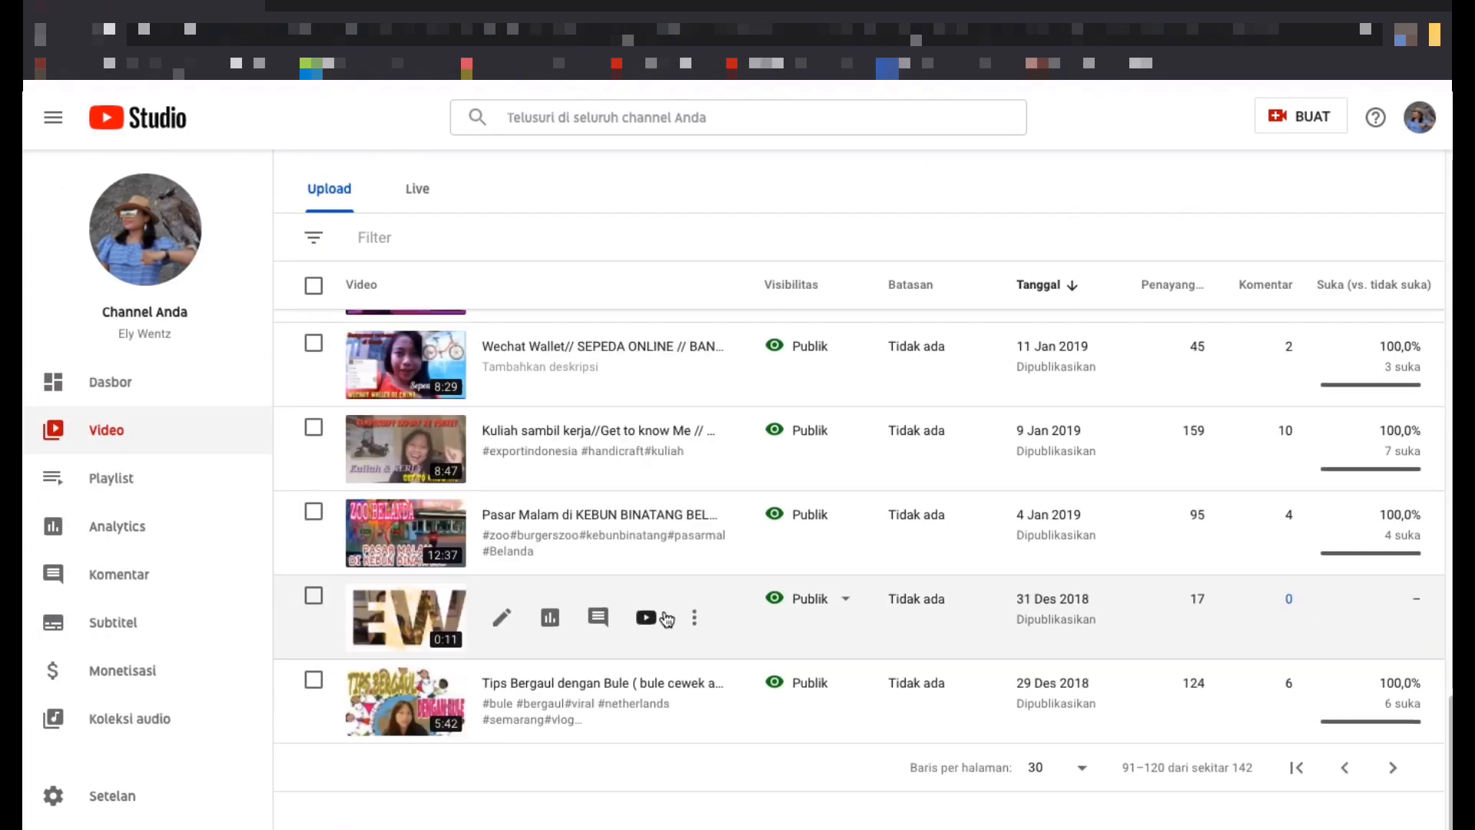
scroll(658, 636, "up", 10)
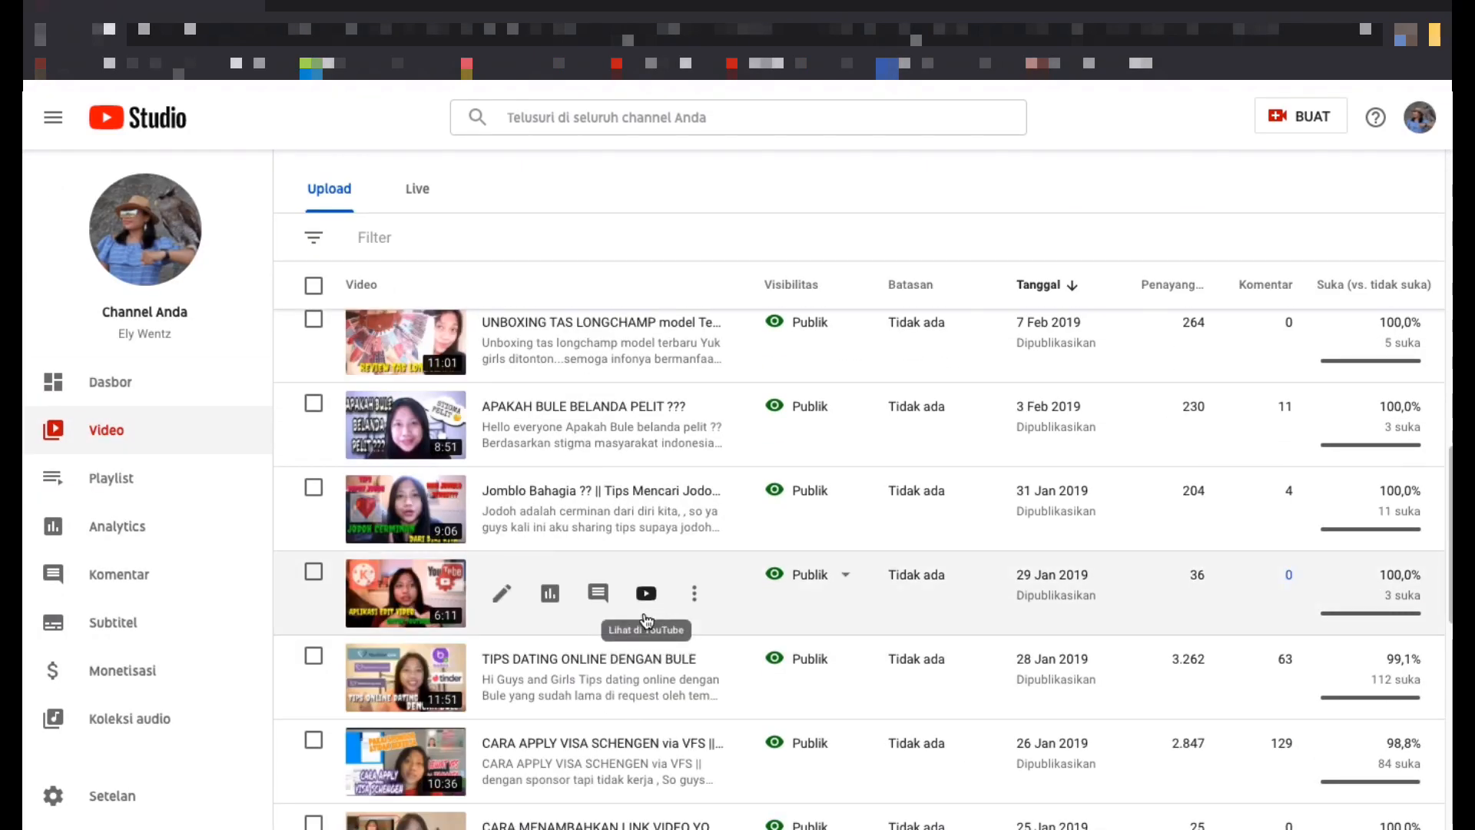
- Open the details of the video published on 27 Feb 2019 and review its tags and description
scroll(646, 619, "up", 3)
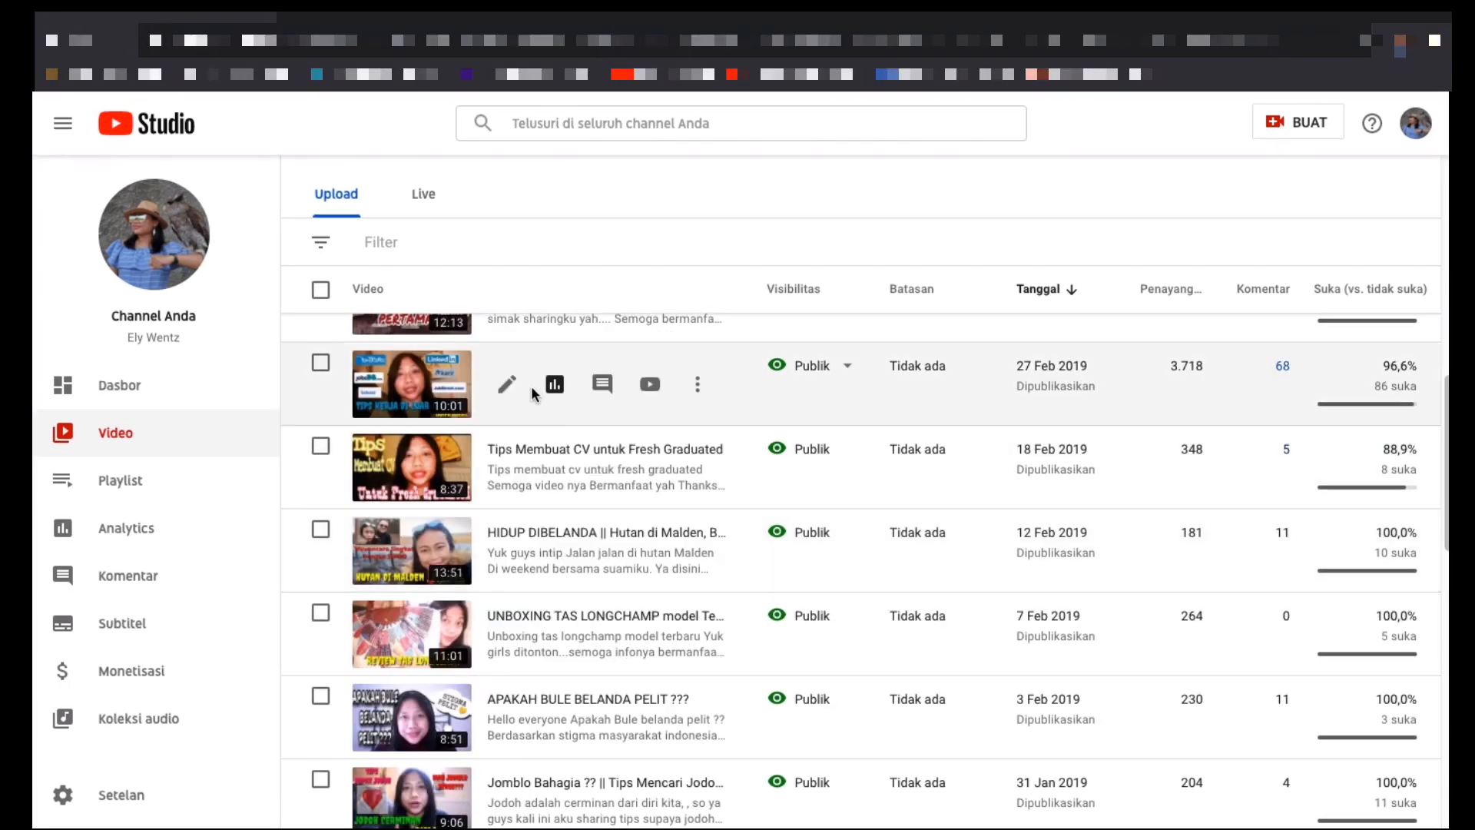
left_click(507, 386)
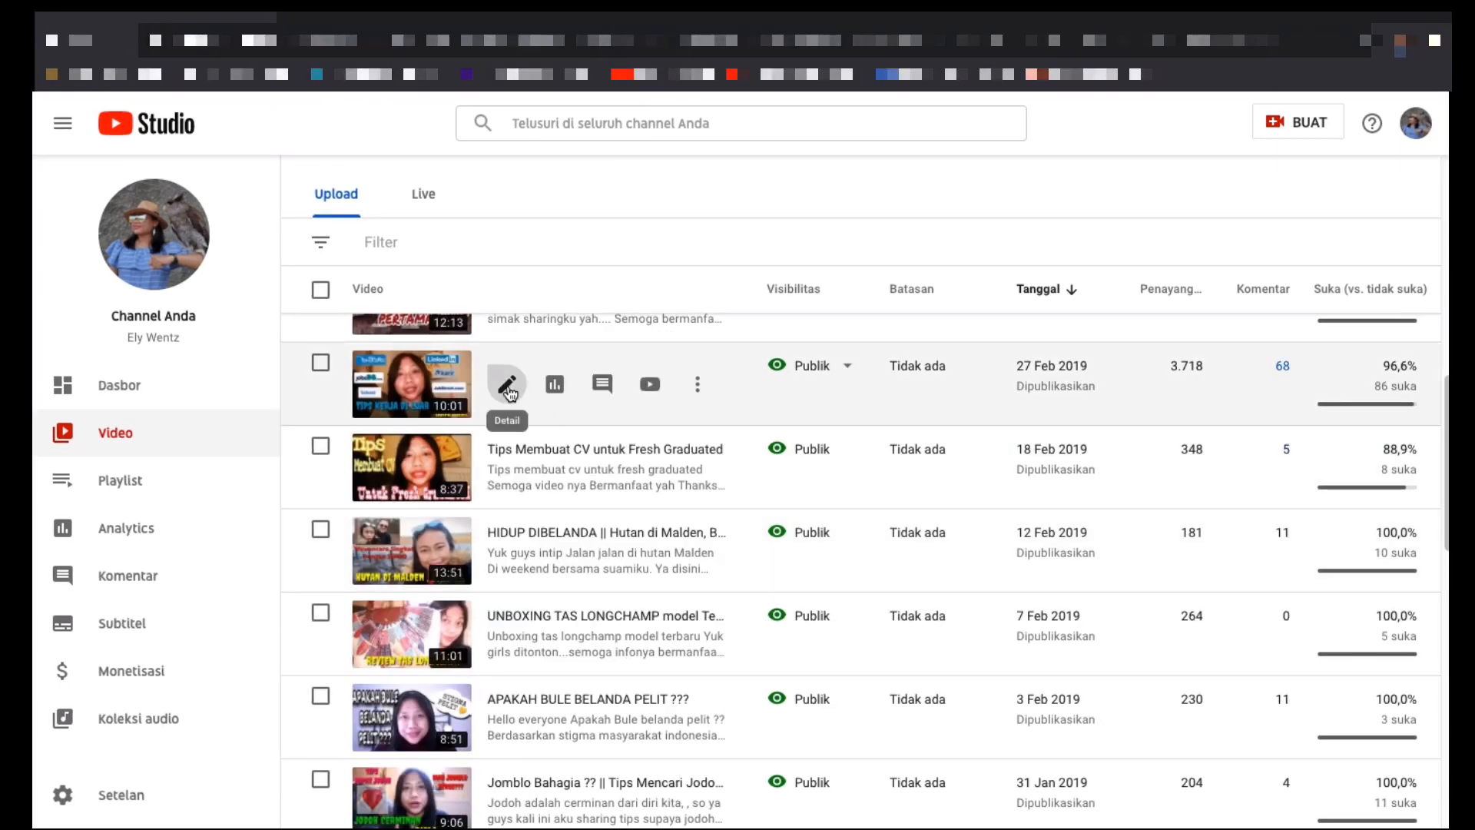
scroll(611, 549, "down", 7)
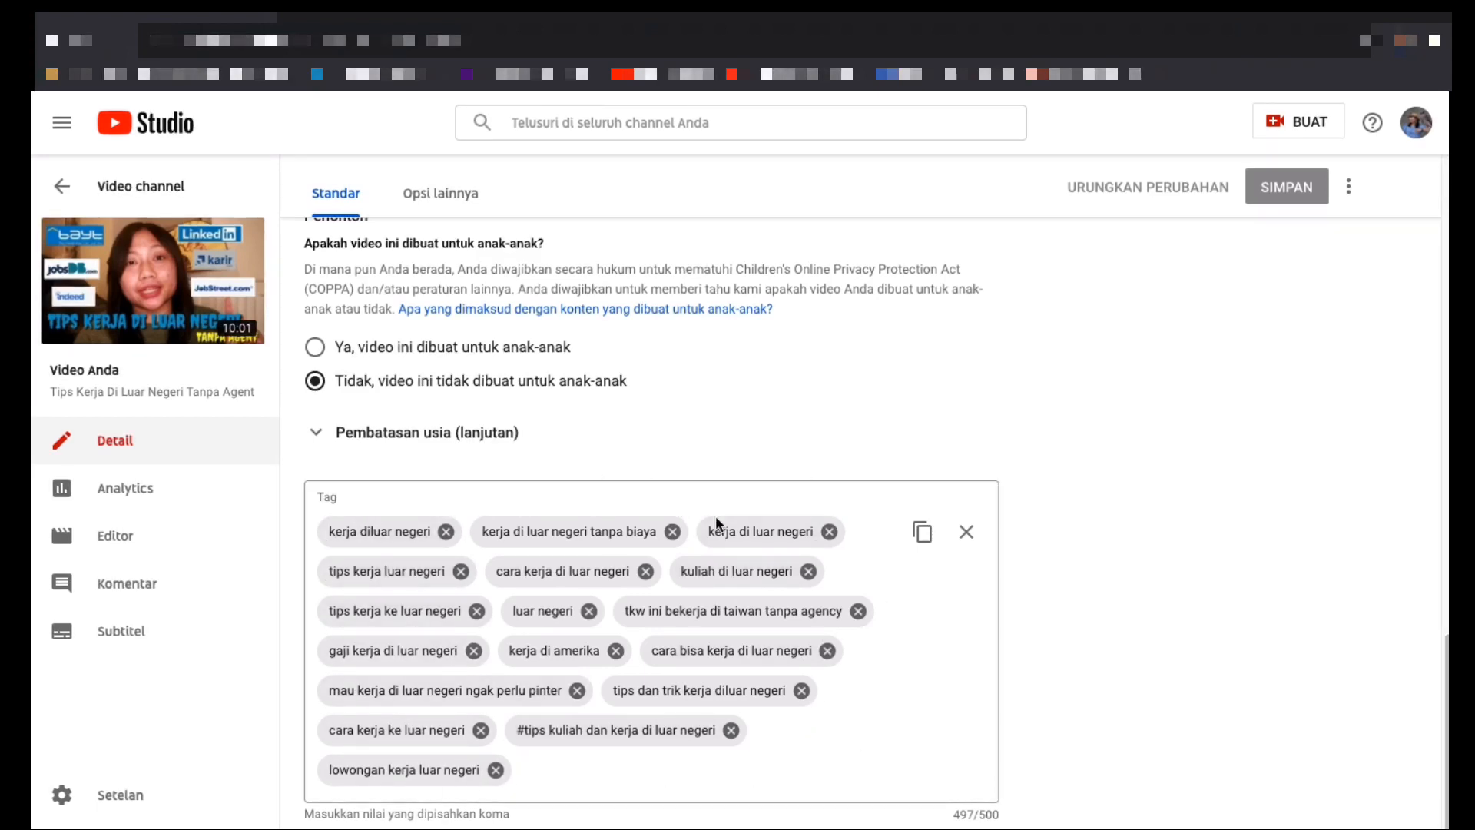
scroll(1040, 459, "up", 15)
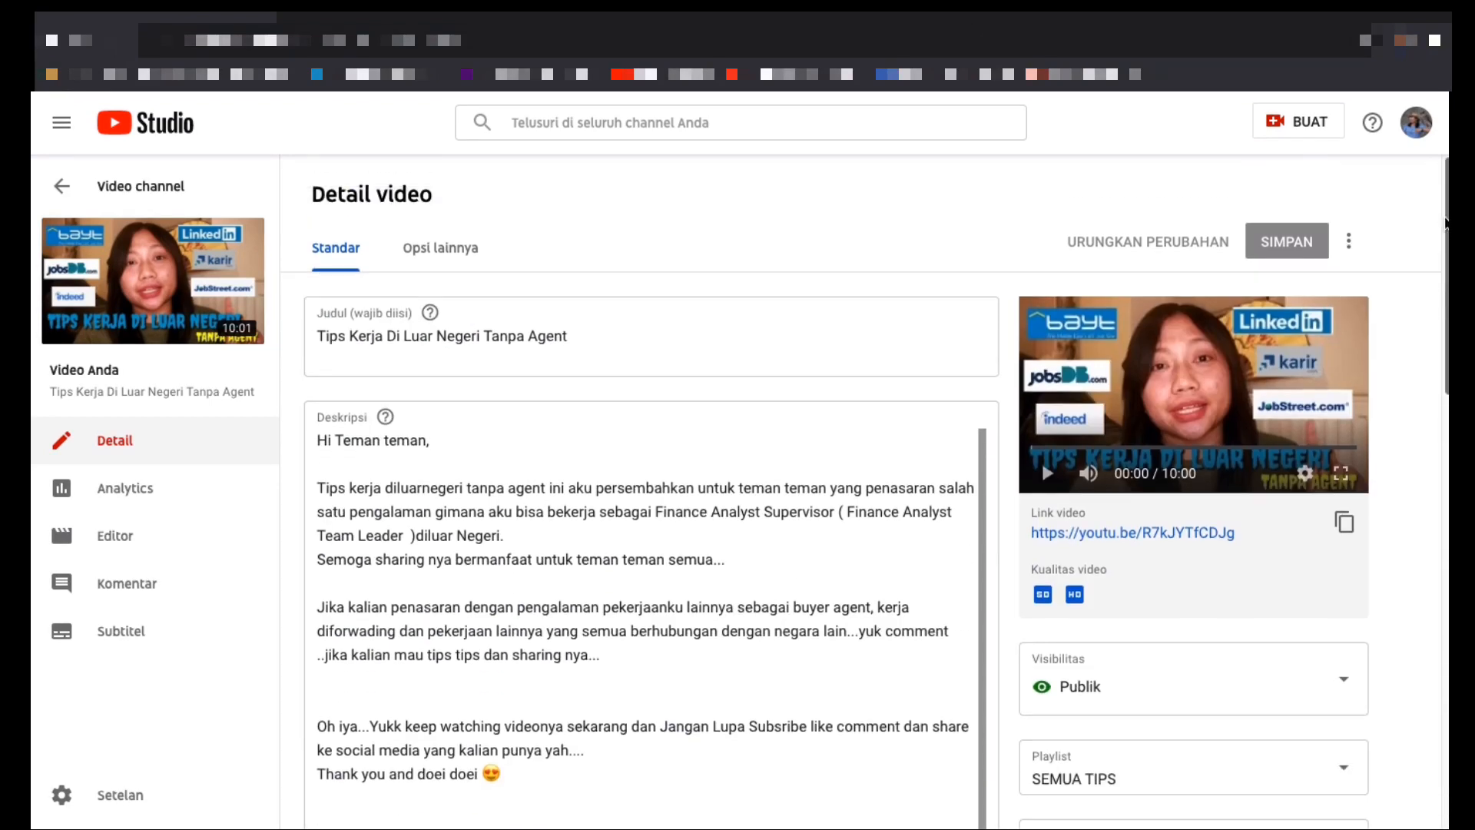
- Copy the video's title and paste it as a separate first line above the greeting in the description
left_click(615, 334)
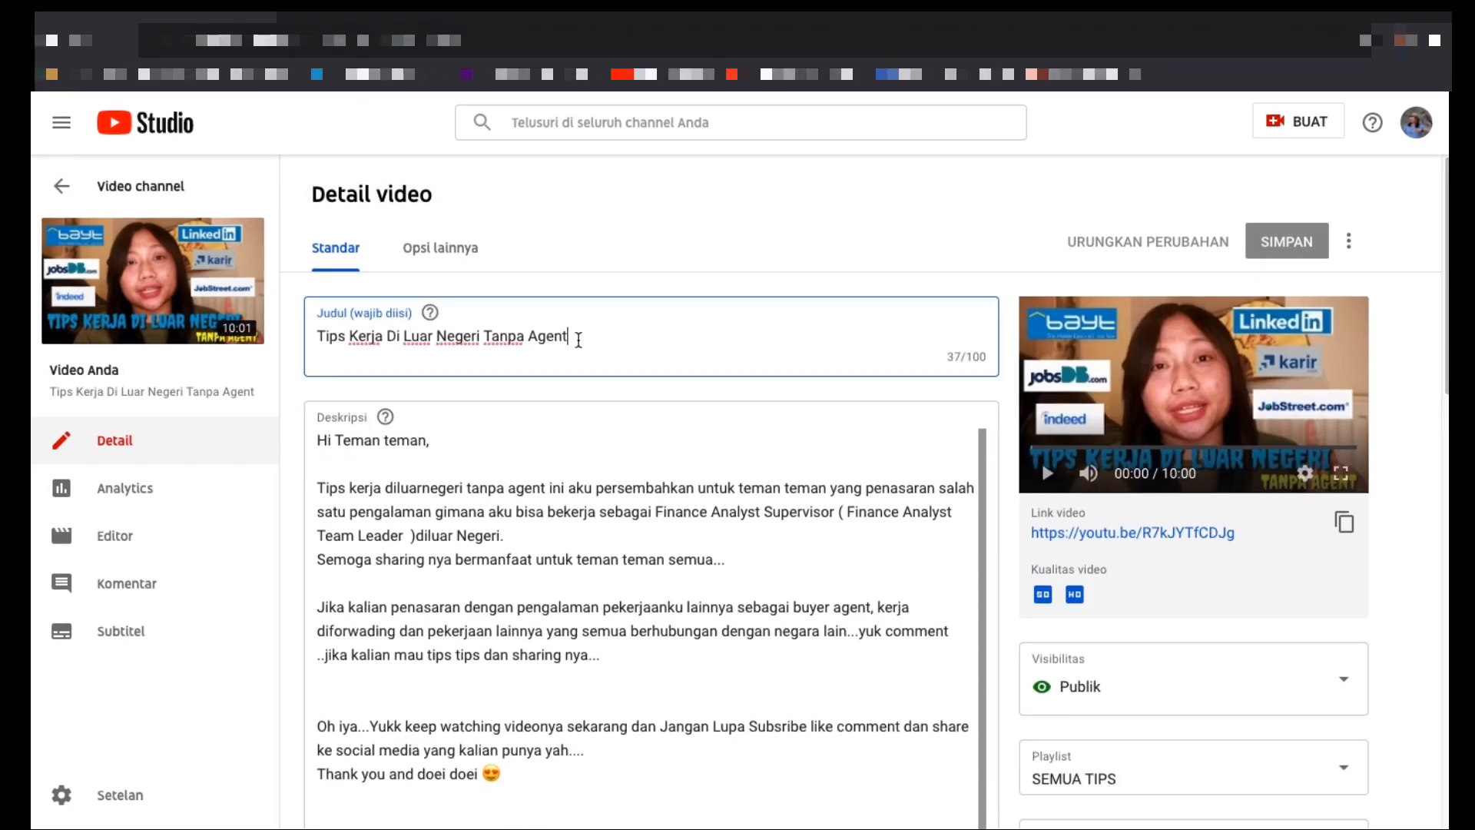
left_click_drag(579, 341, 319, 338)
right_click(328, 336)
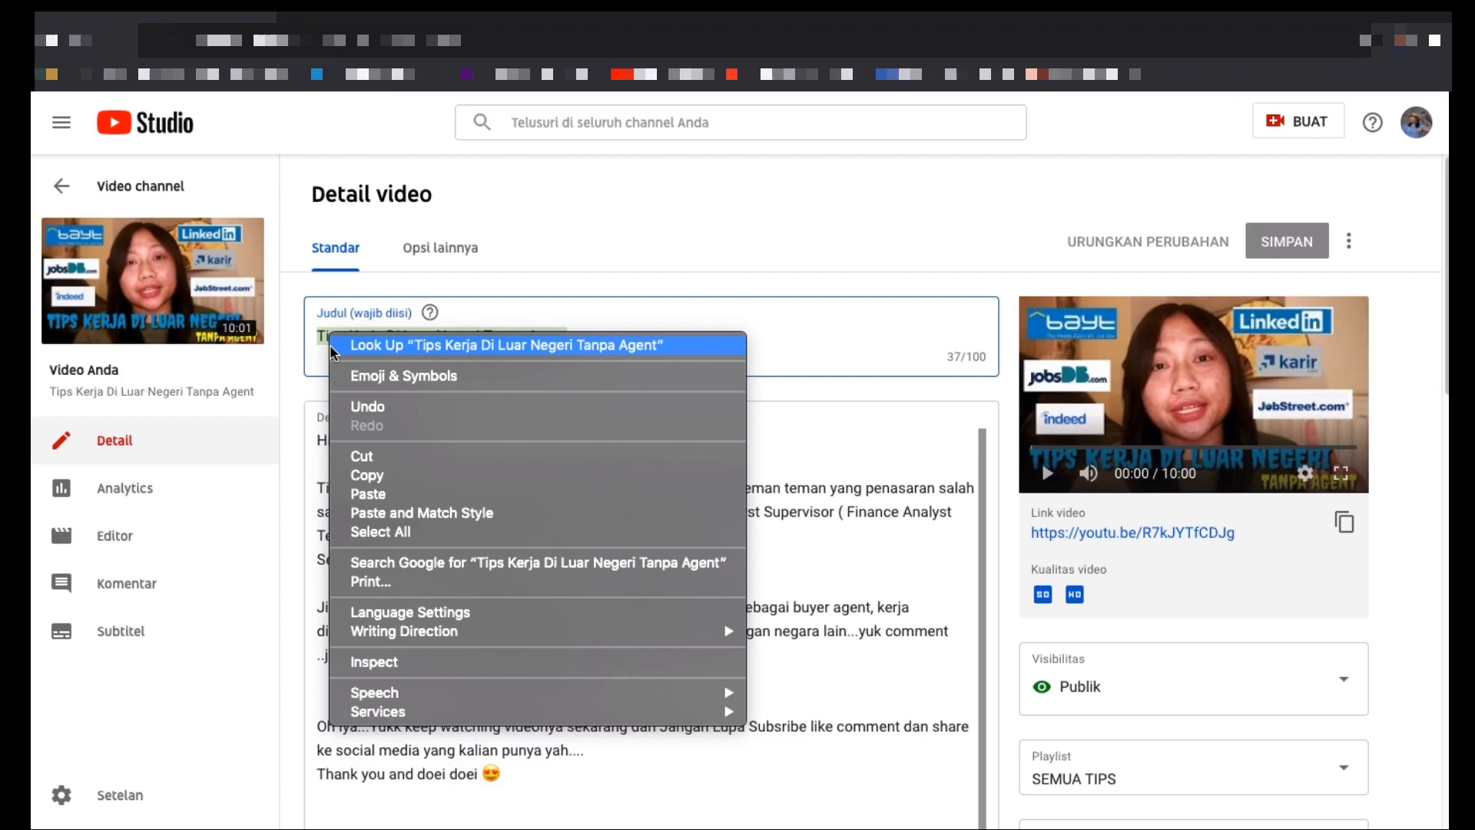
left_click(361, 476)
left_click(321, 439)
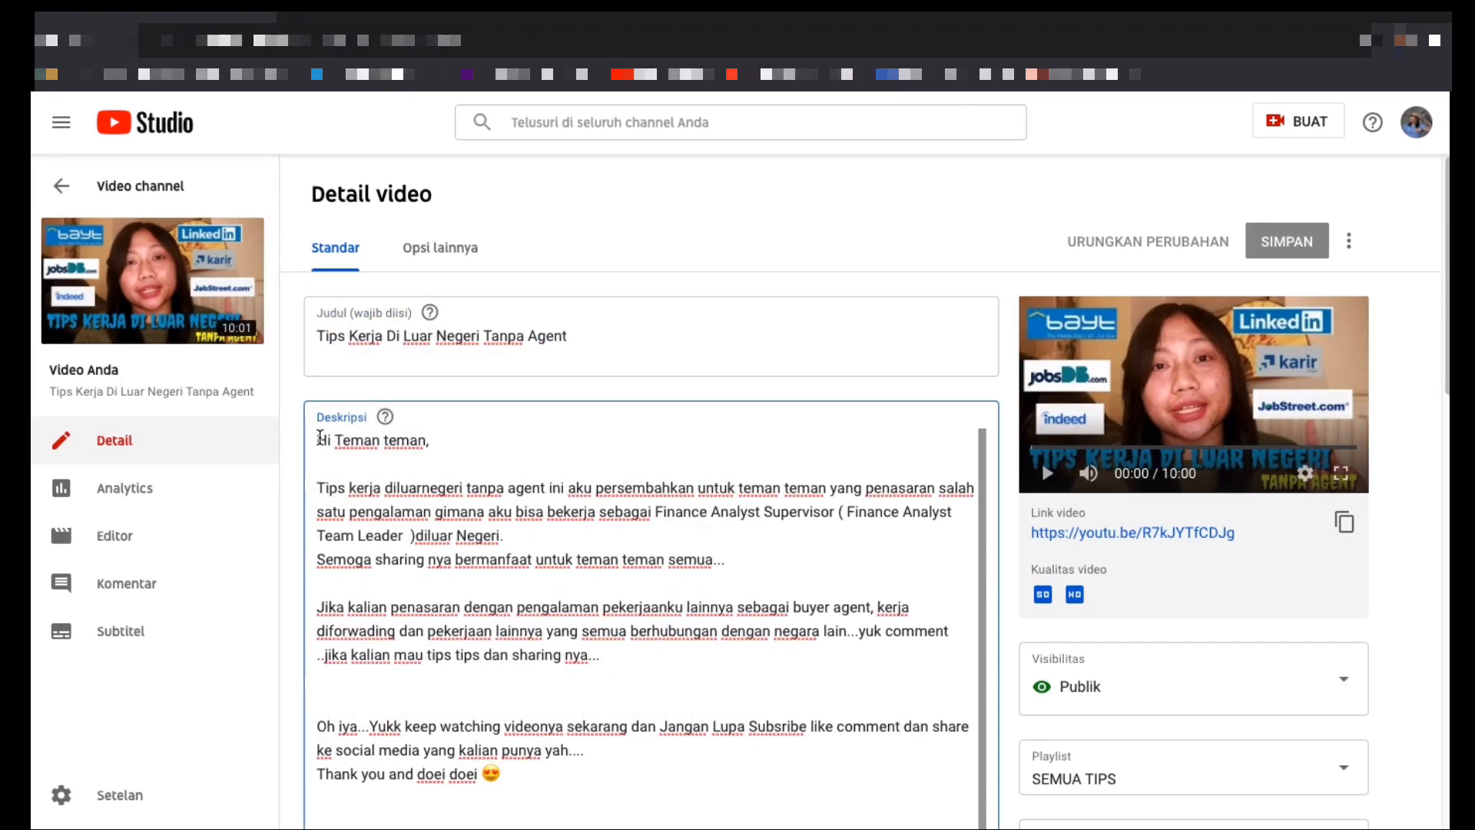
left_click_drag(321, 439, 343, 442)
left_click(415, 423)
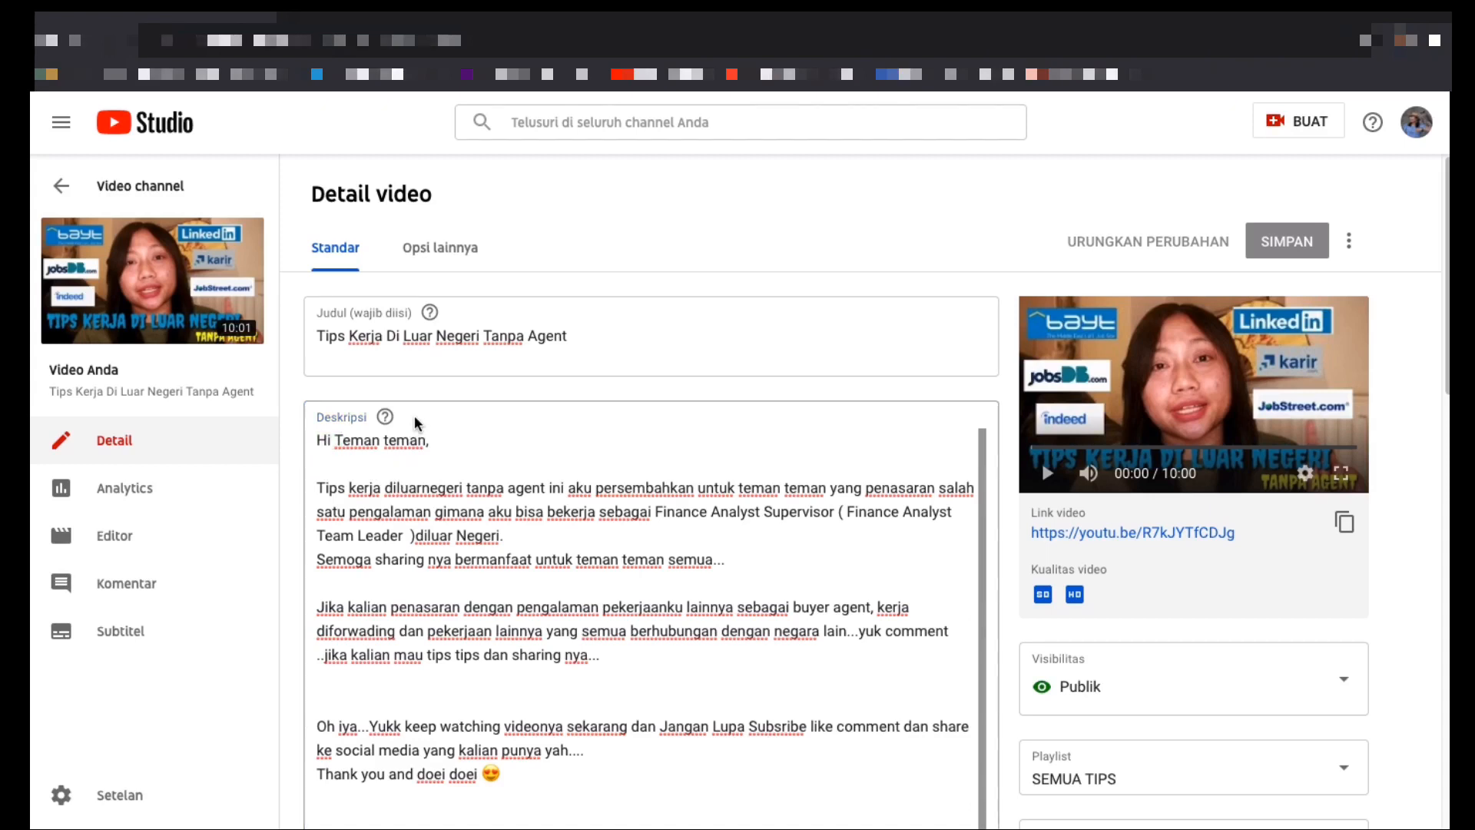
double_click(328, 439)
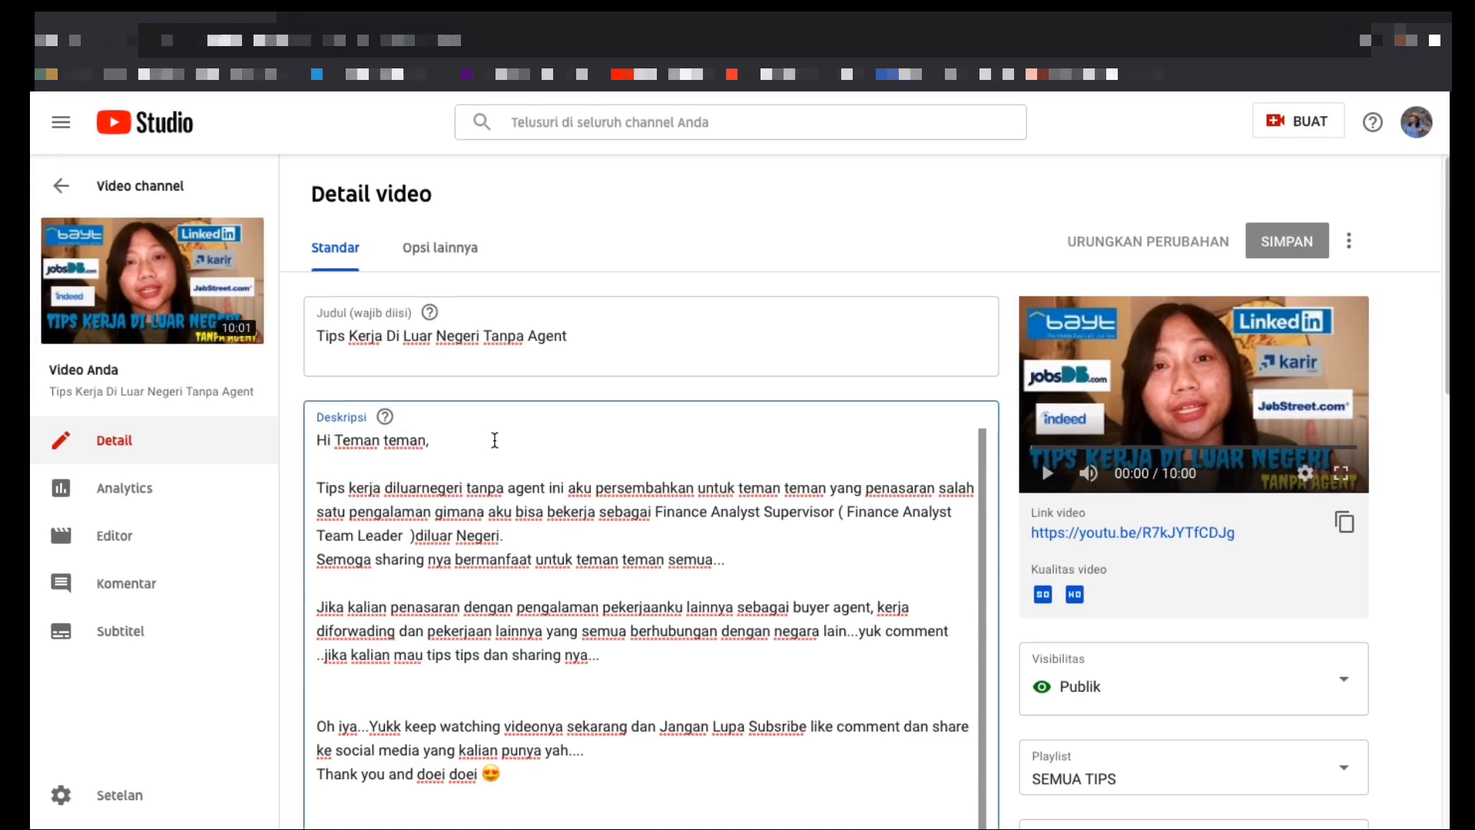
key("Return")
key("Return")
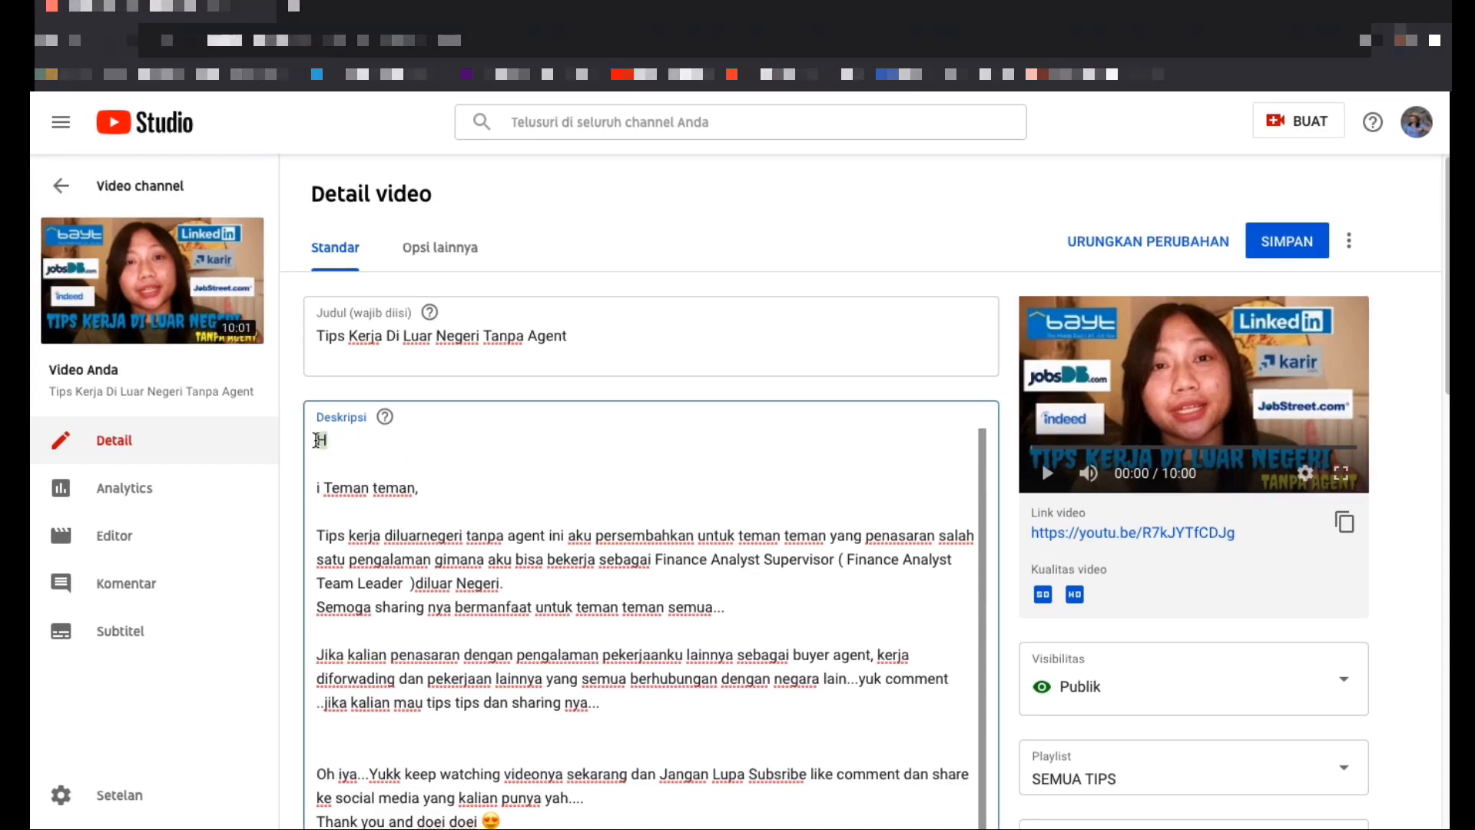
right_click(322, 440)
left_click(369, 597)
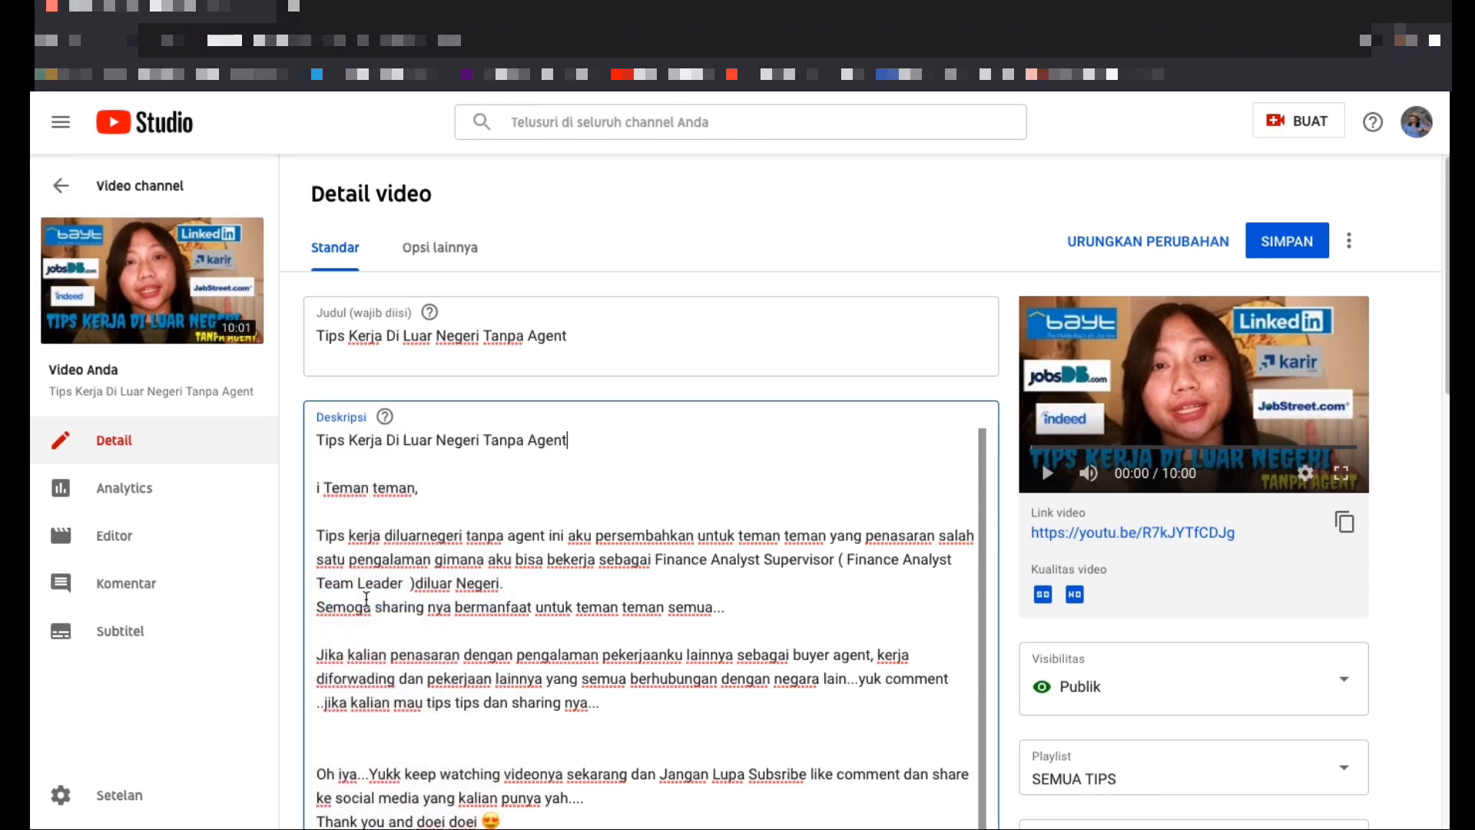
- Change the description's greeting line to "Hoi Teman teman,"
left_click(324, 488)
key("BackSpace")
key("BackSpace")
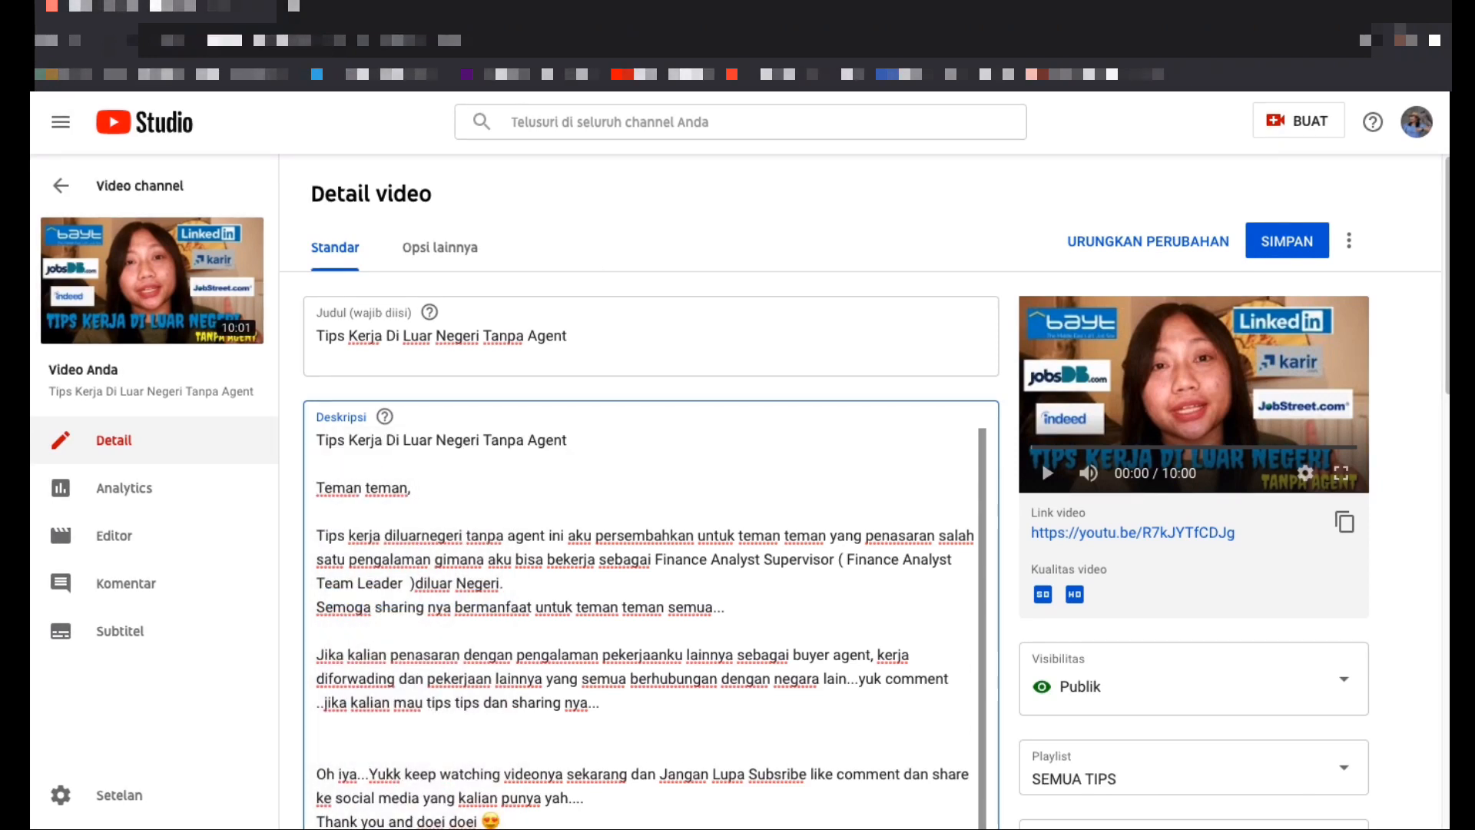
type("ho")
key("BackSpace")
key("BackSpace")
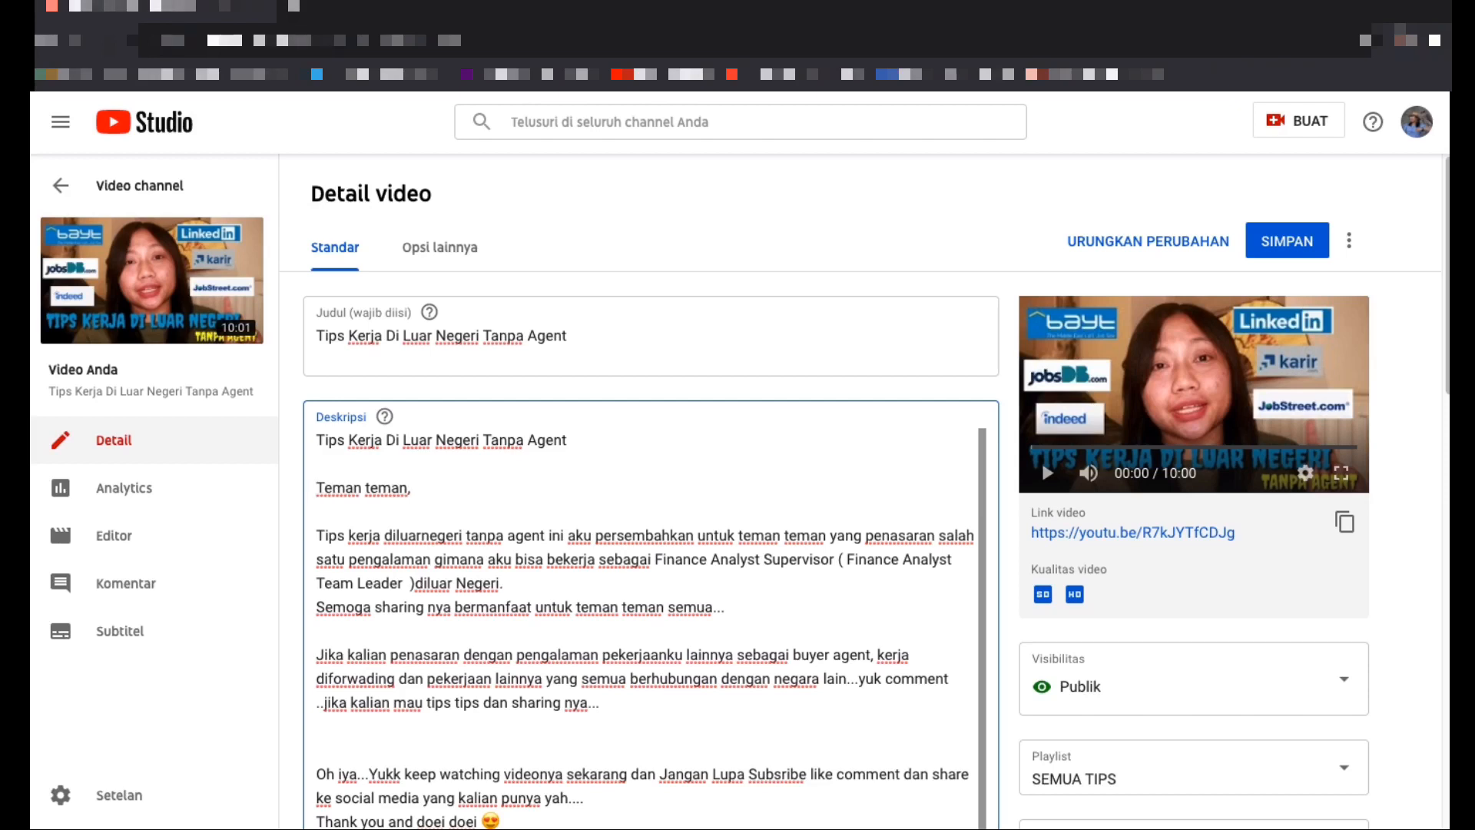
type("Hoi")
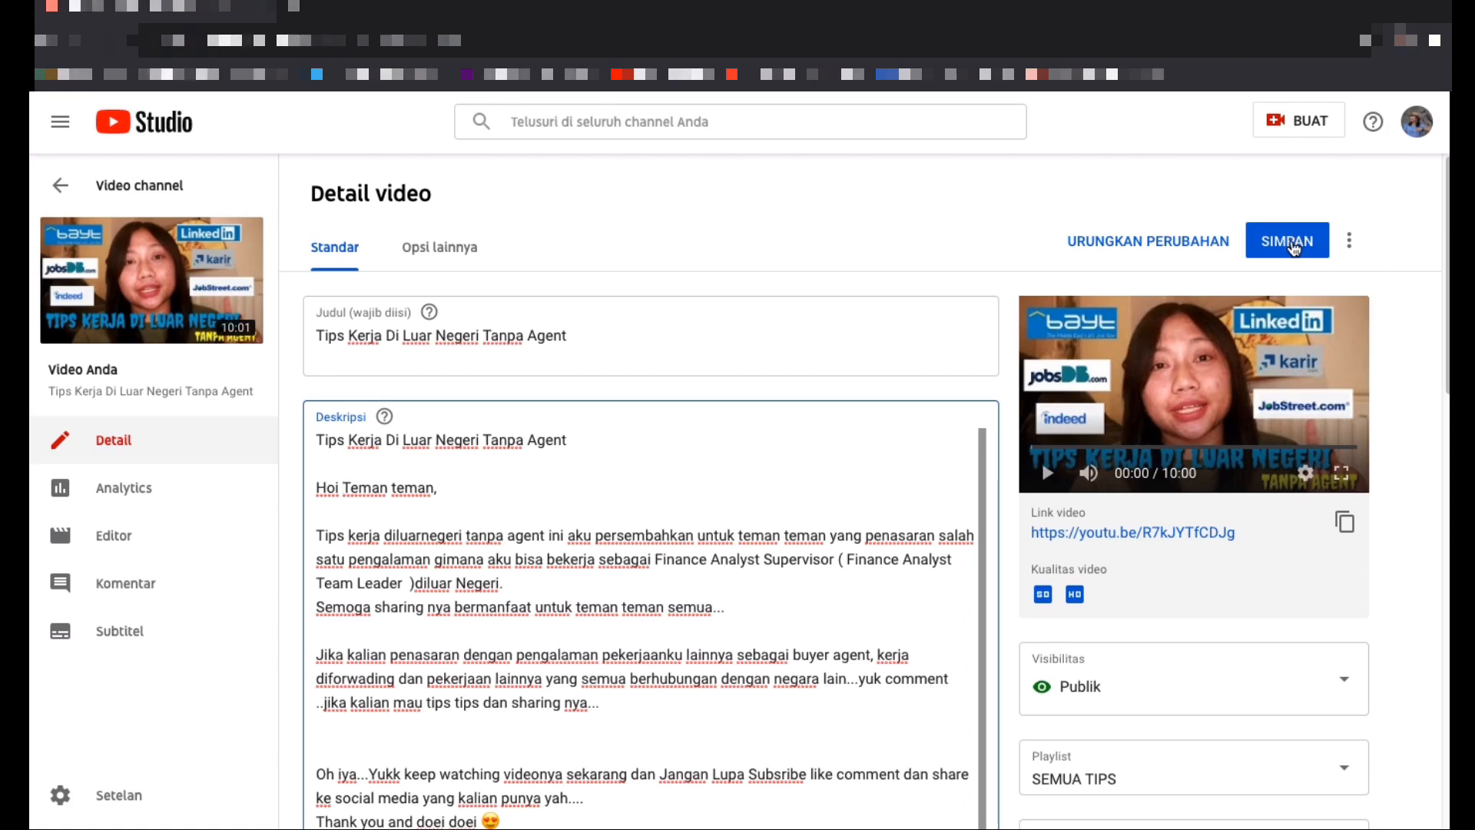
- Save the changed description and show the video's additional options
left_click(1293, 245)
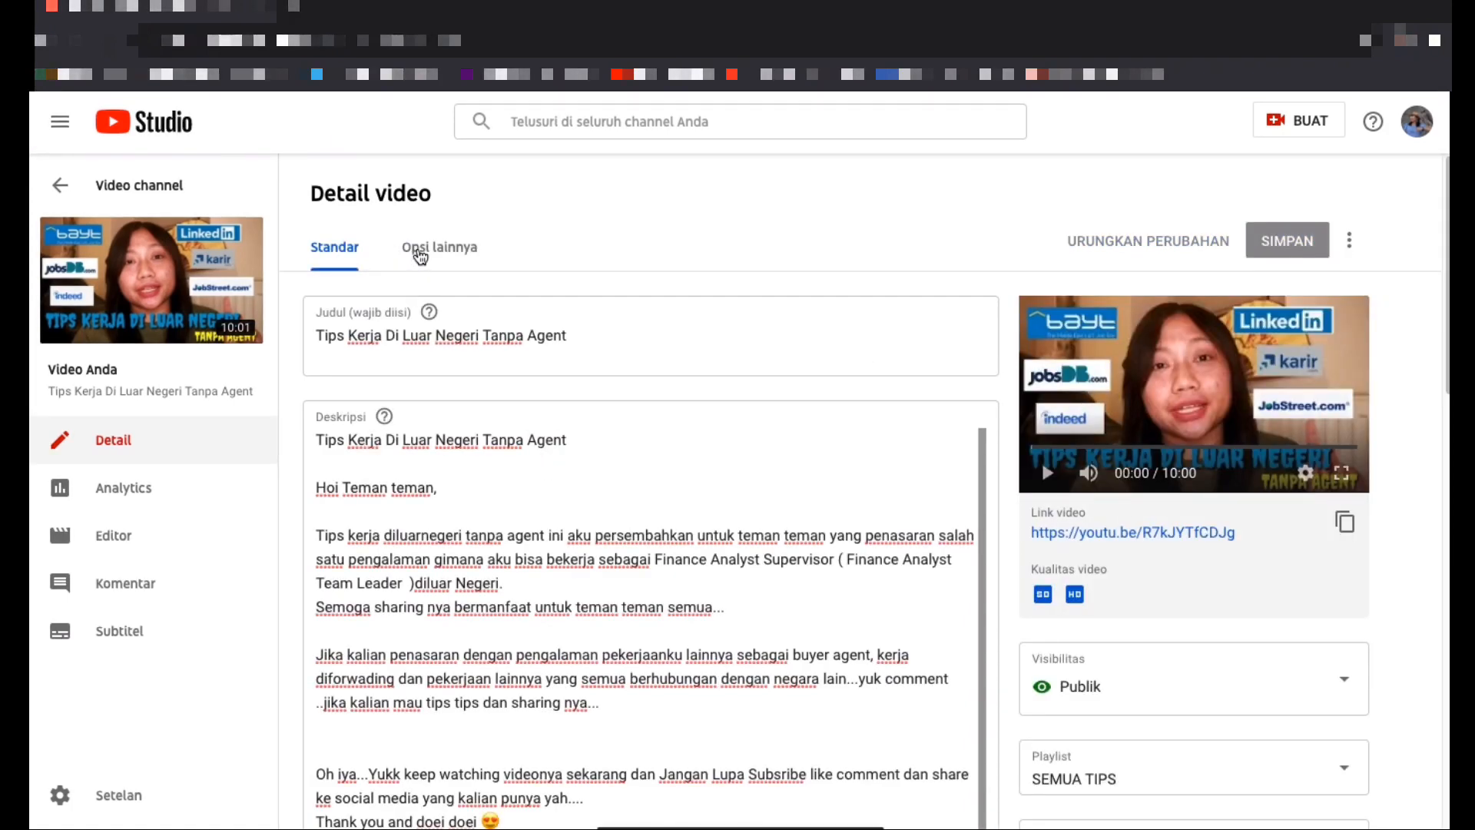
left_click(420, 253)
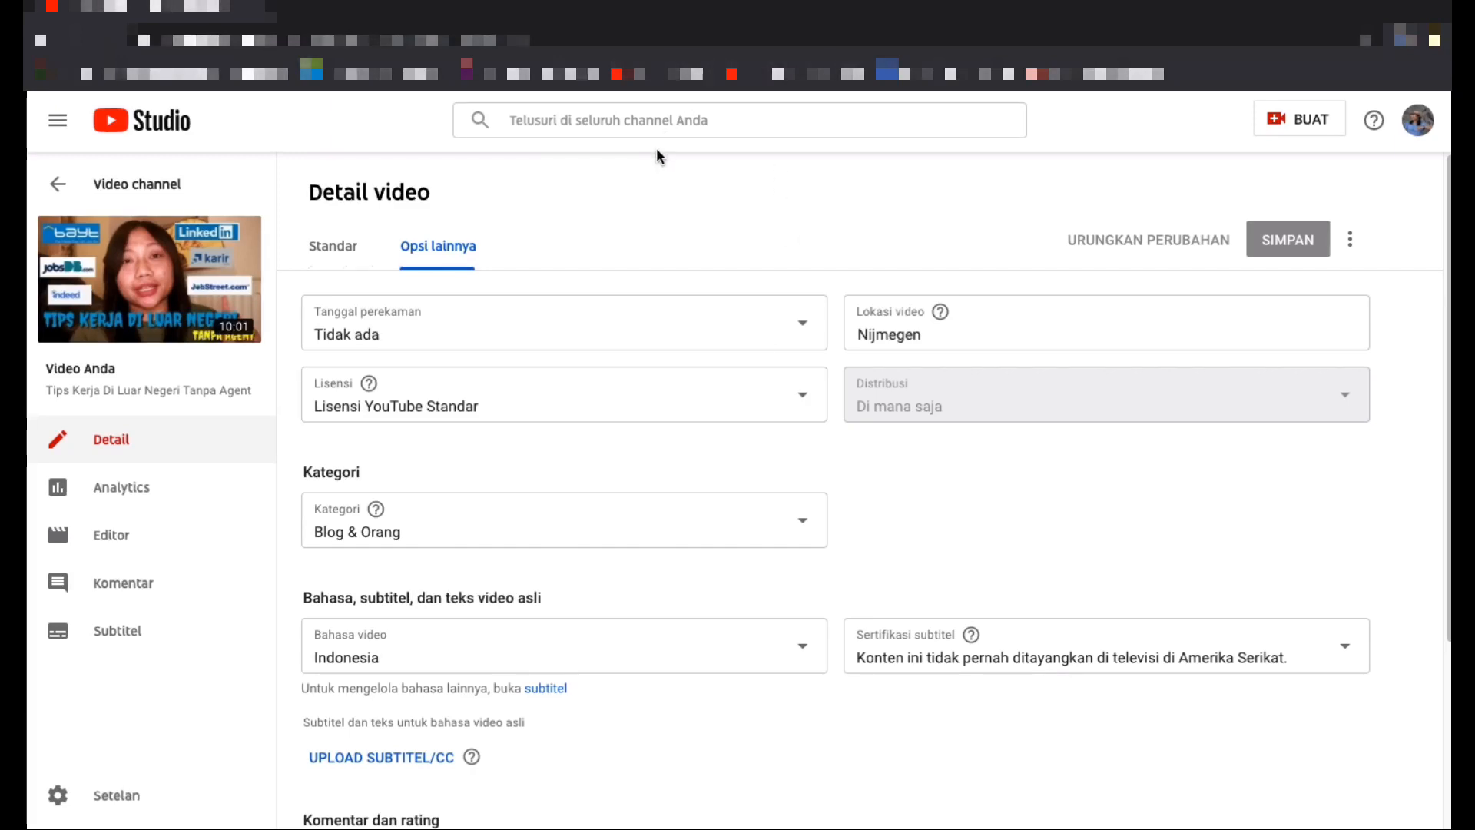
- Switch to YouTube, search for "tips dating online dengan bule" and open the video TIPS DATING ONLINE DENGAN BULE
left_click(676, 85)
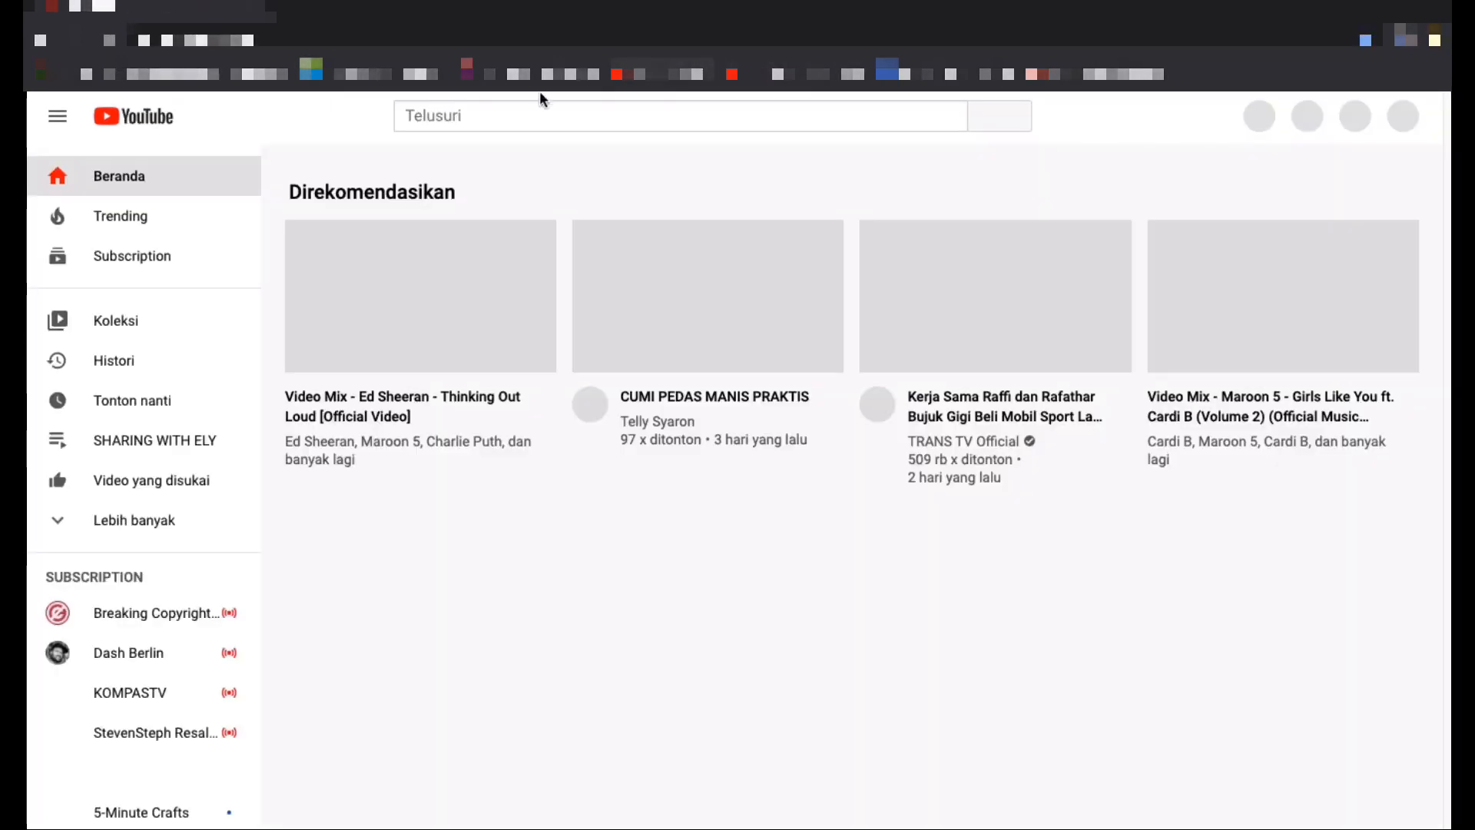
left_click(517, 115)
type("ti")
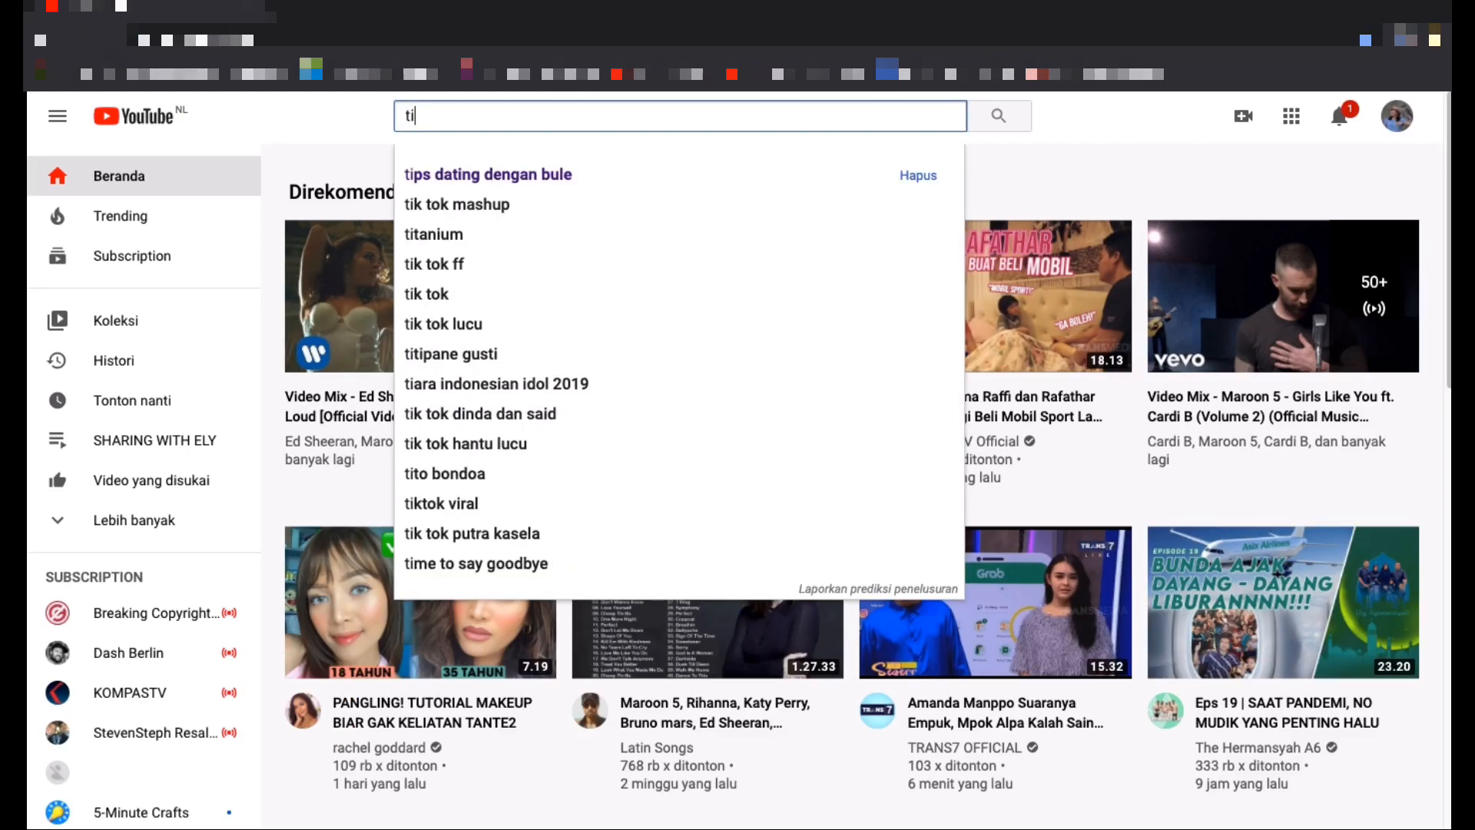
type("ps dating o")
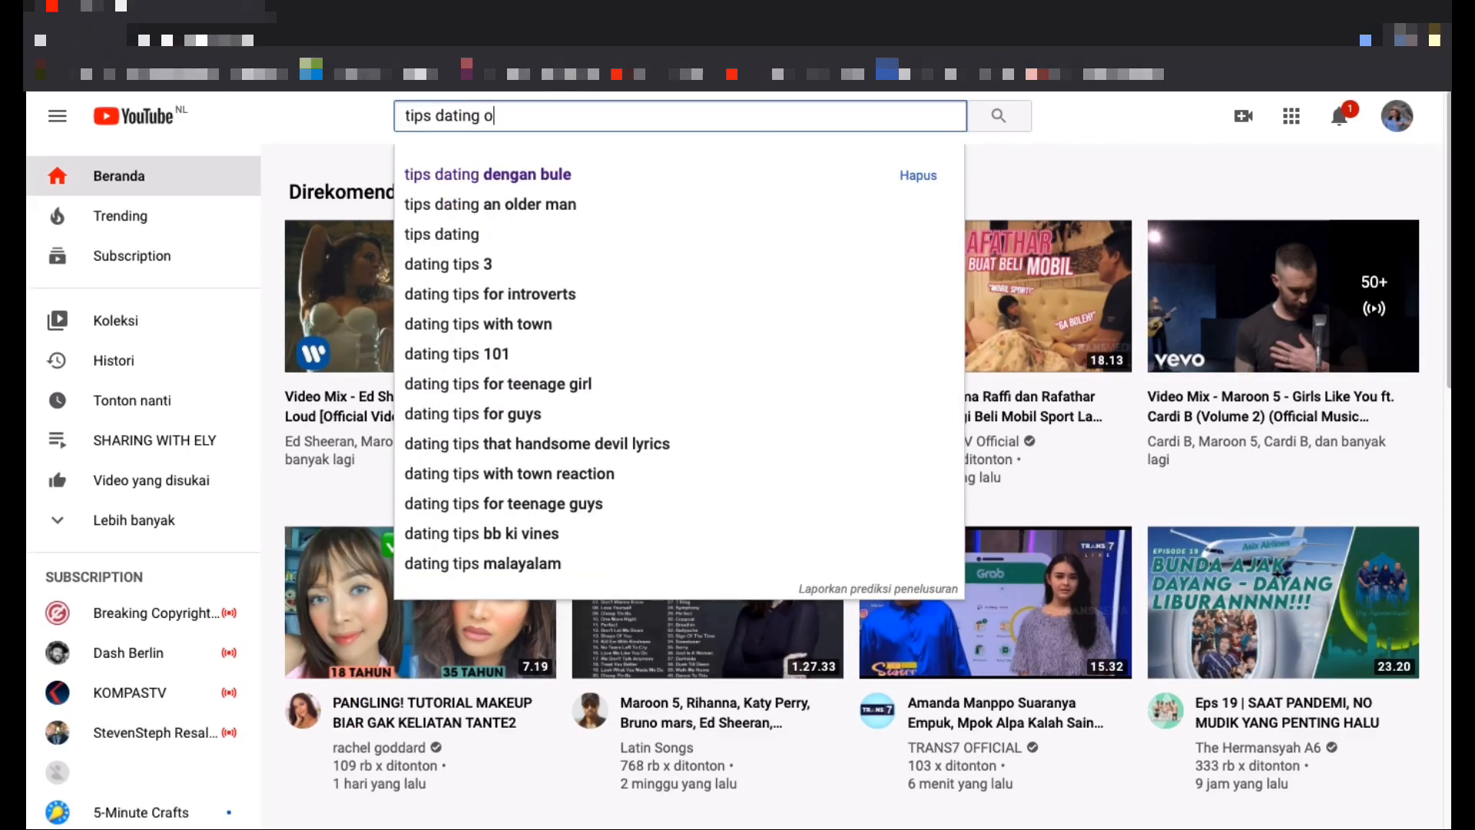
type("nline dengan bule")
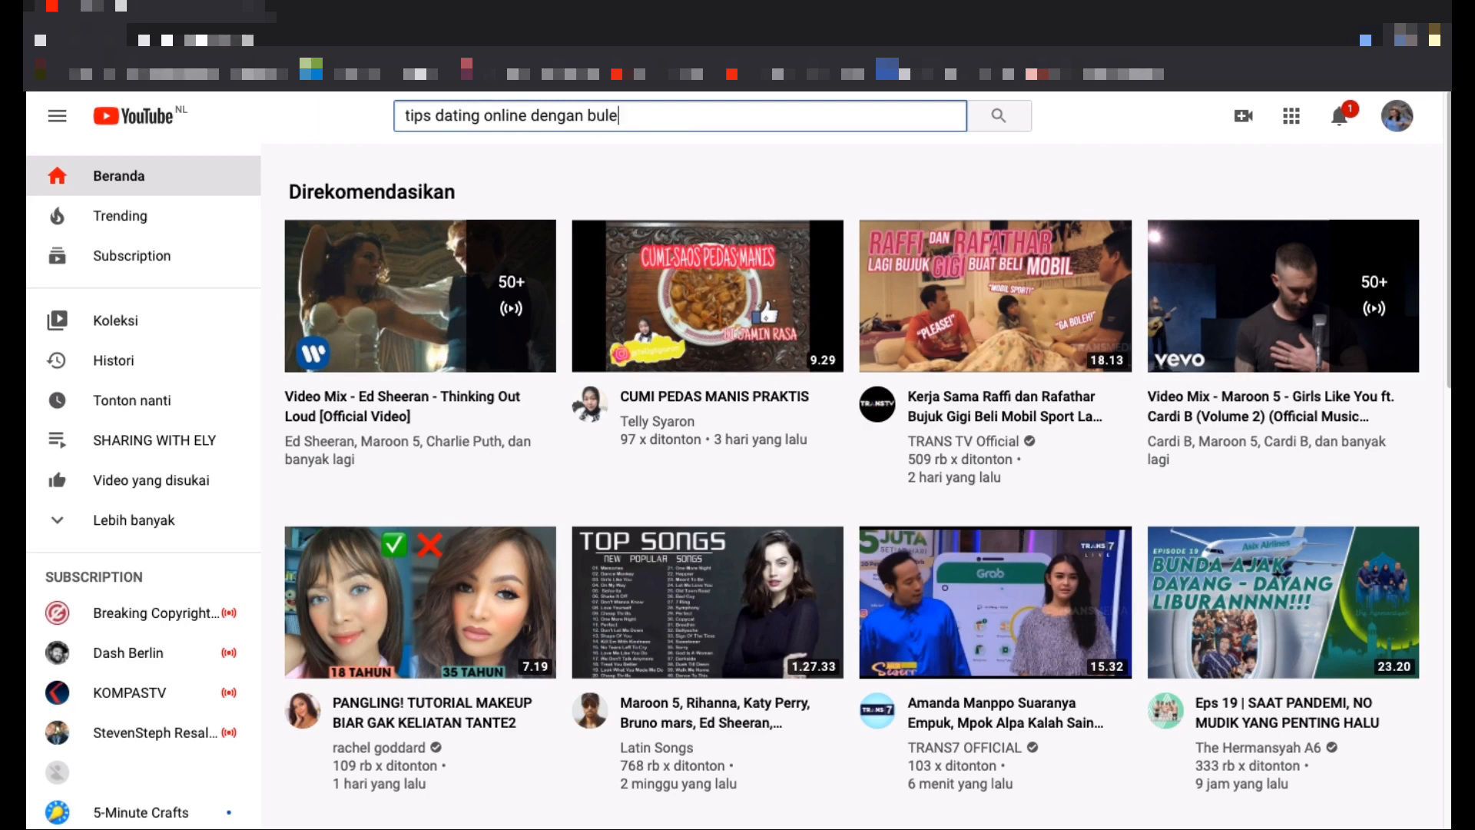
key("Return")
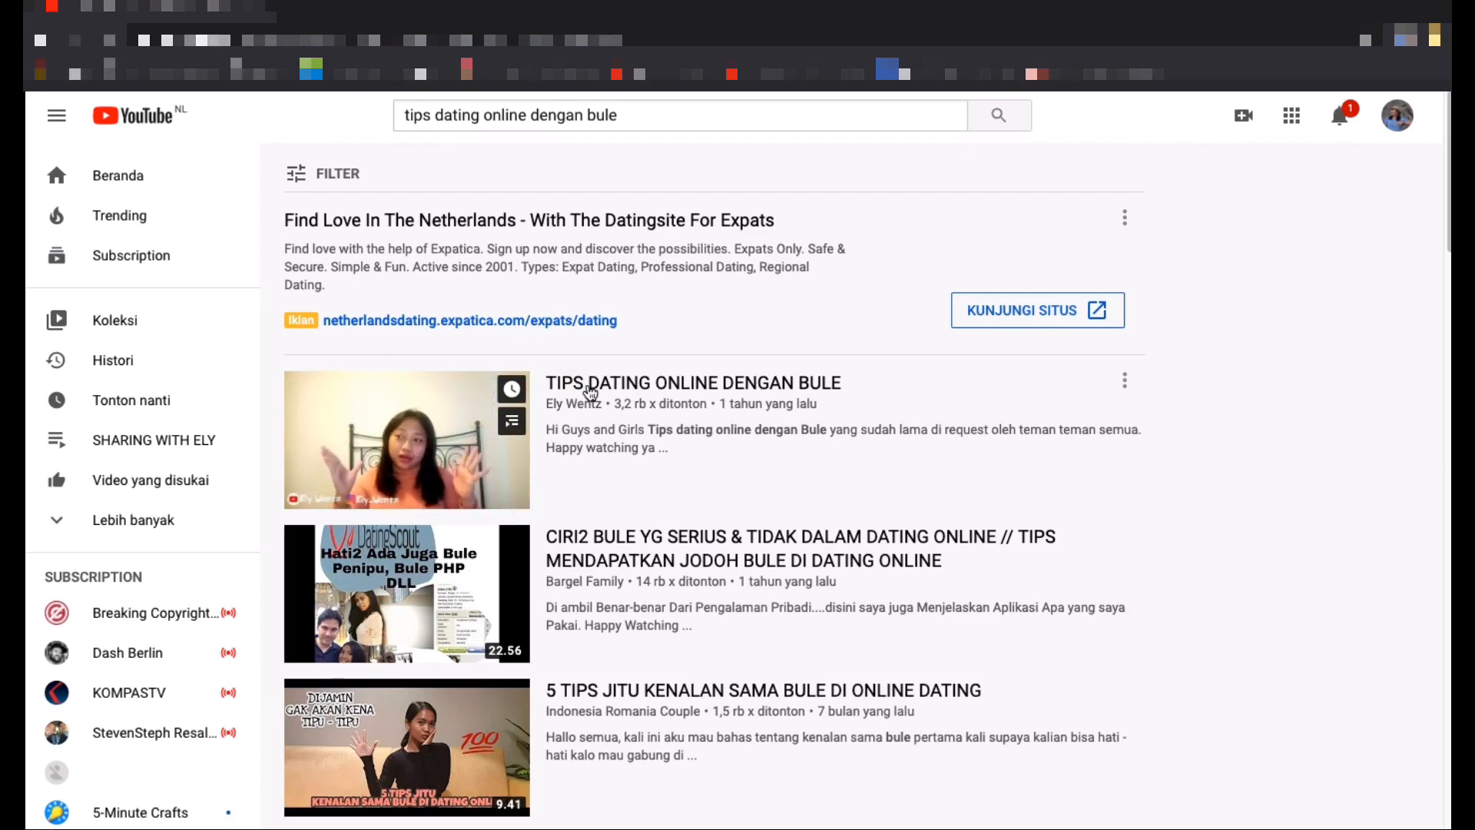
left_click(590, 393)
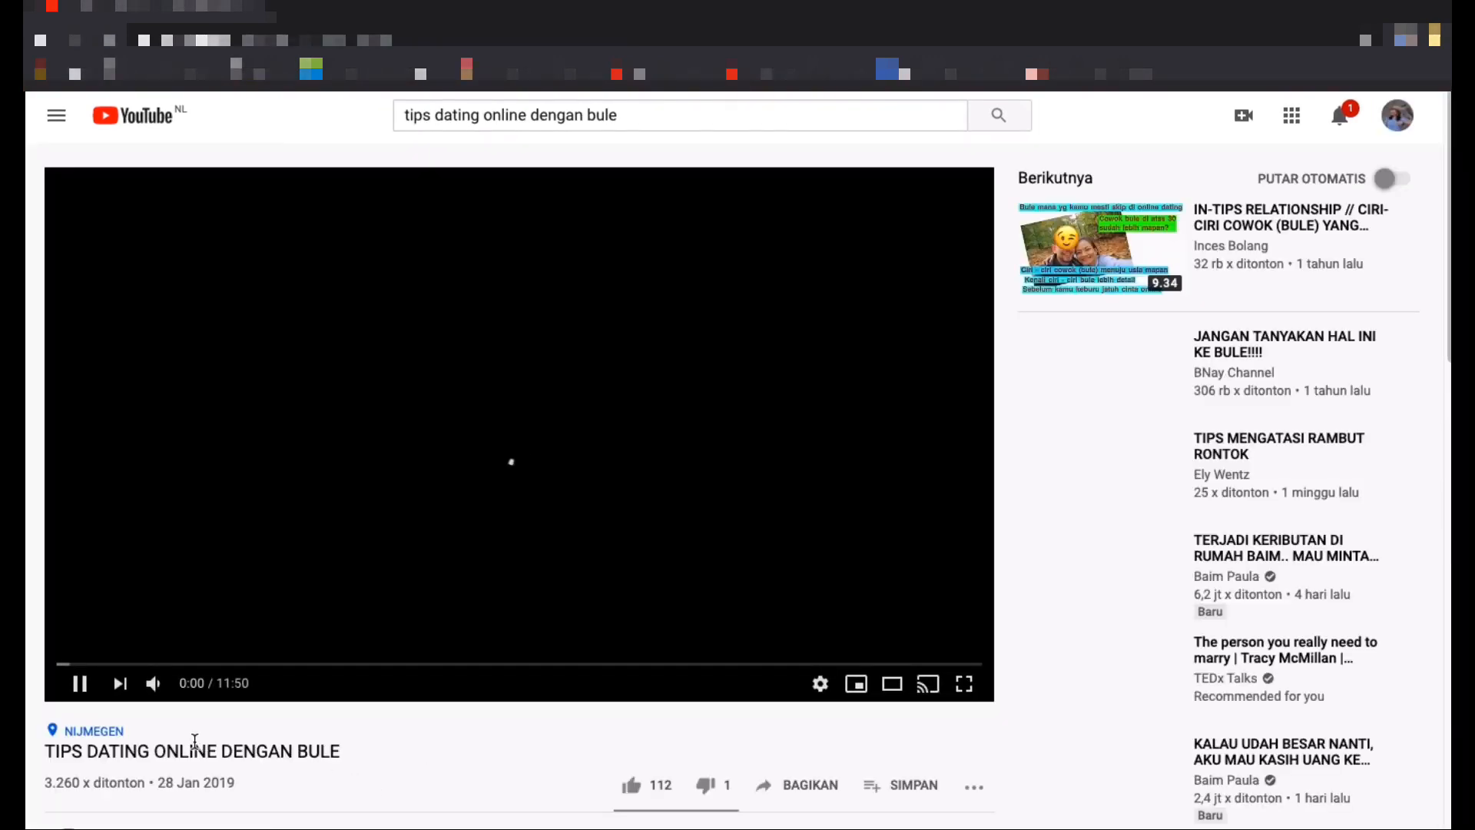
scroll(192, 725, "down", 2)
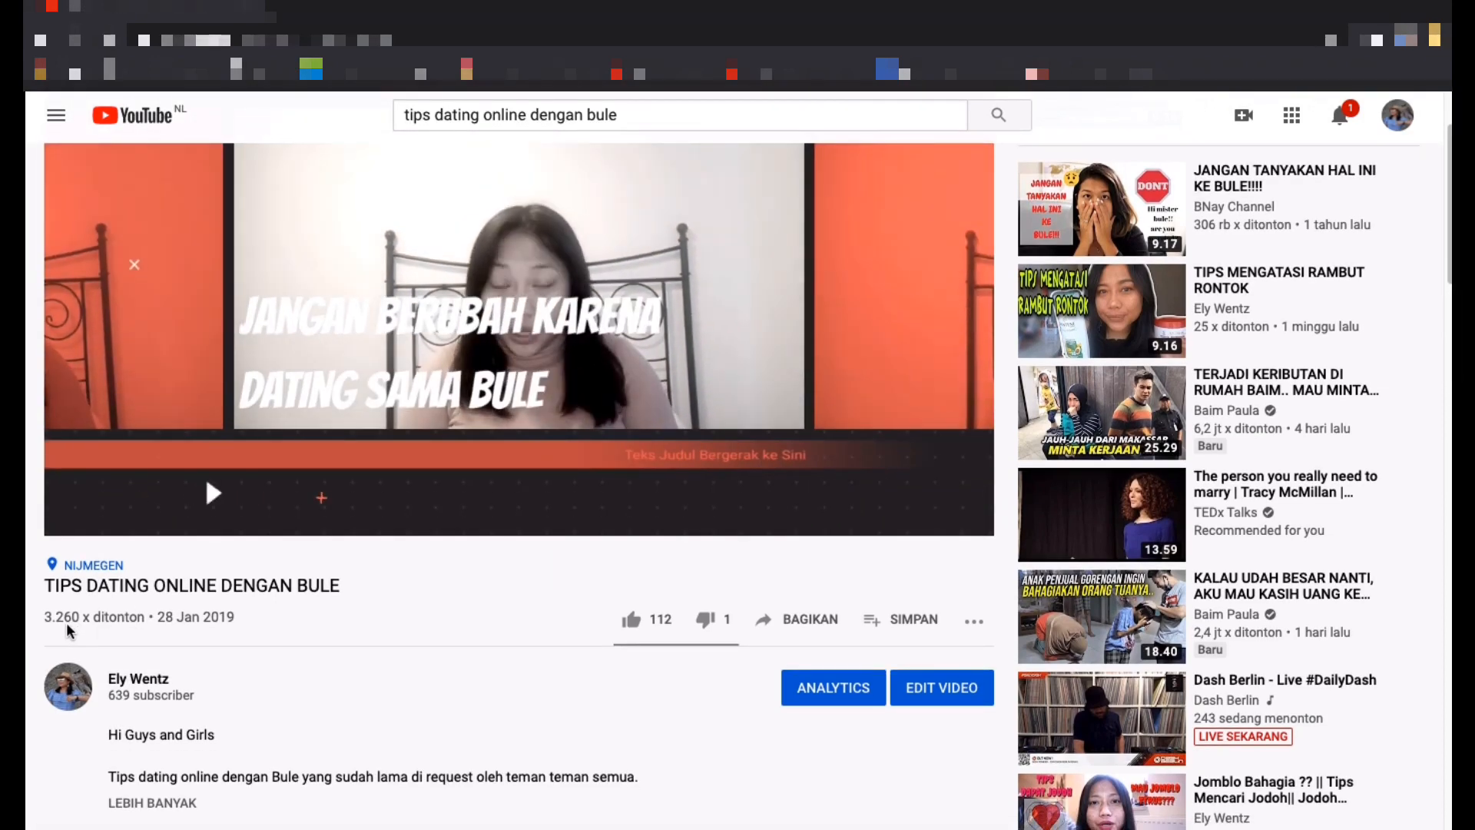
- Open the dating video's details in YouTube Studio and examine its tags
scroll(66, 621, "up", 2)
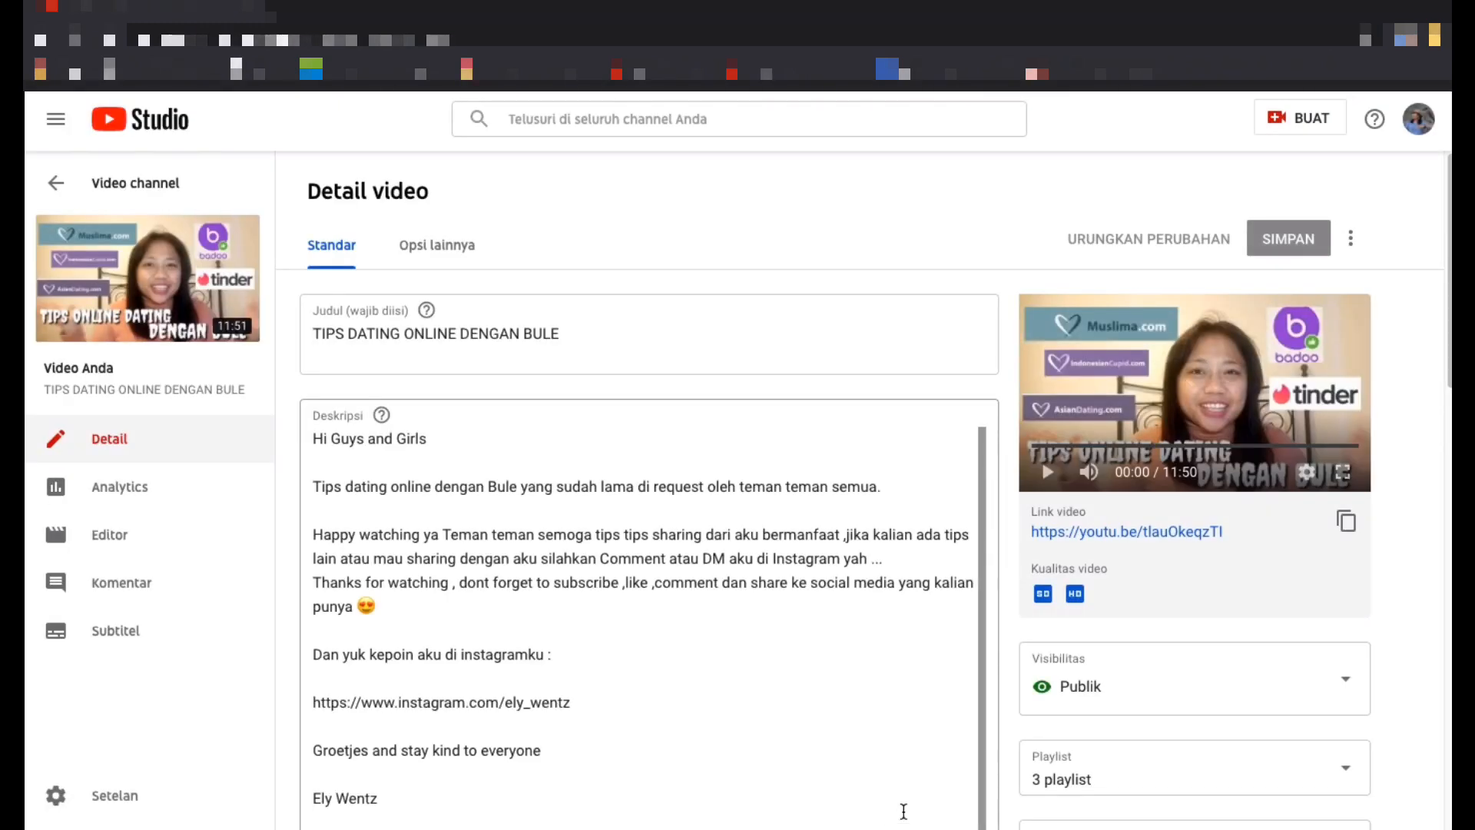
scroll(904, 811, "down", 10)
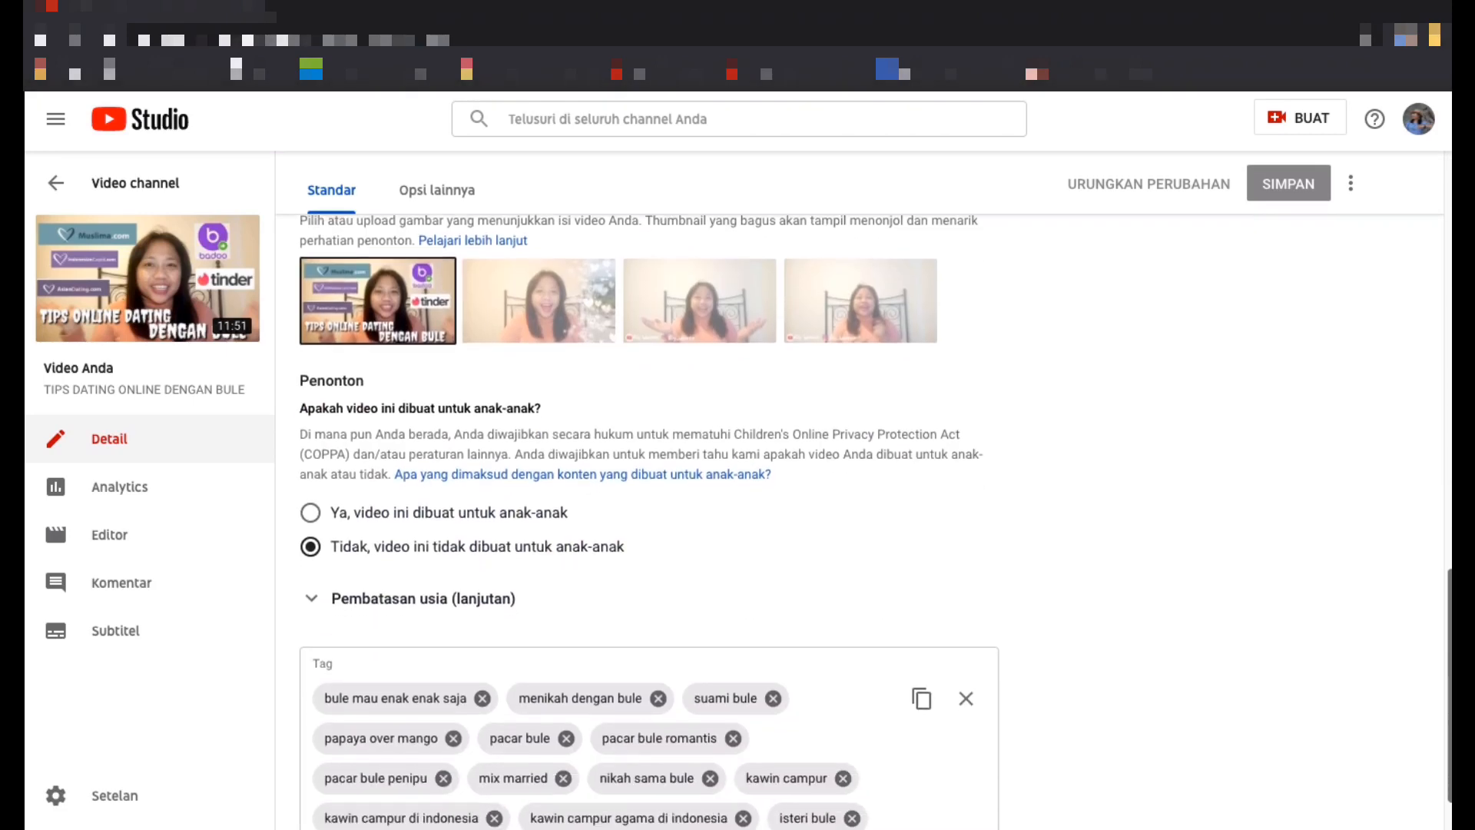
scroll(737, 523, "down", 3)
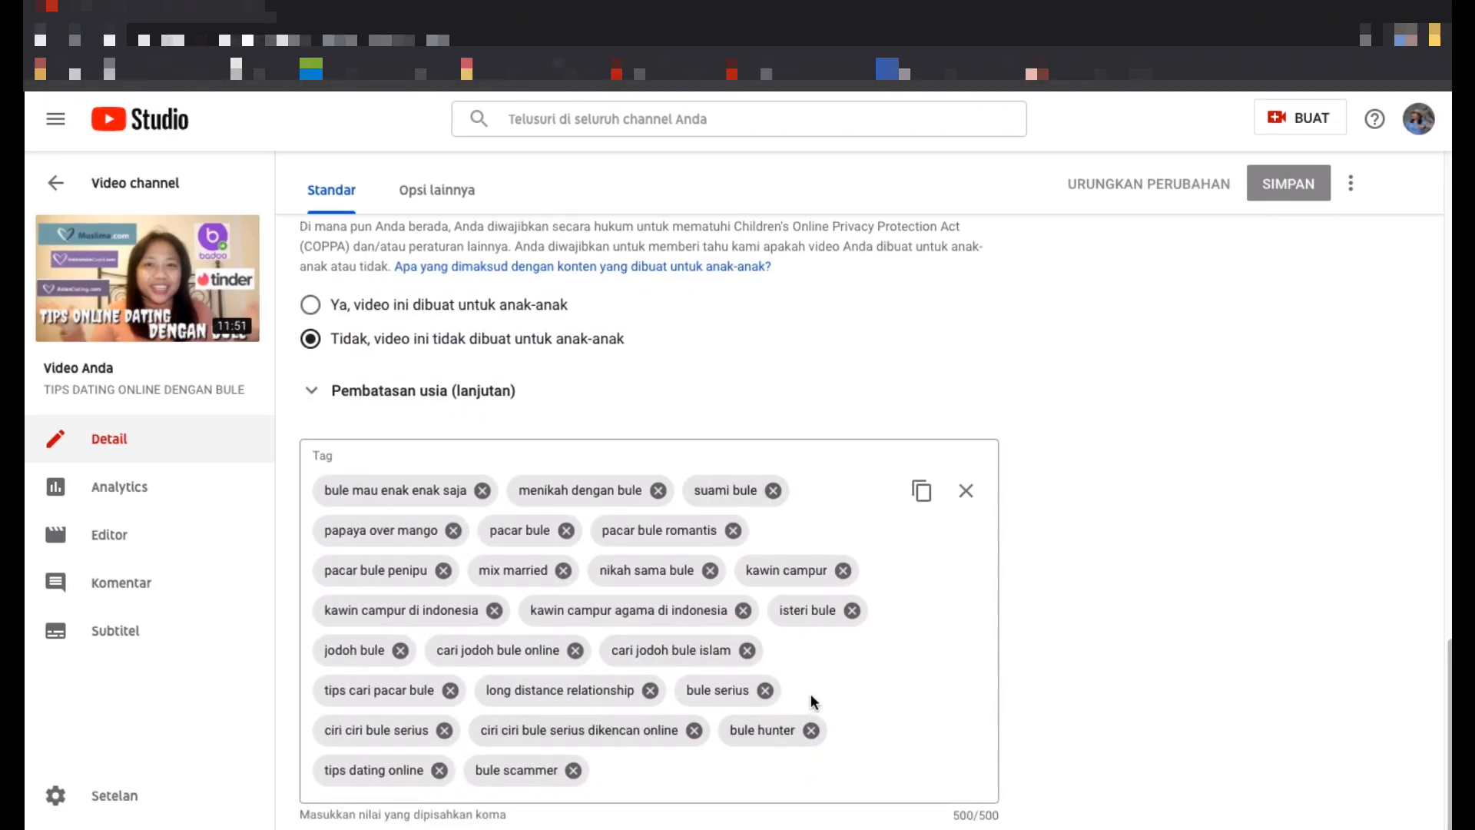